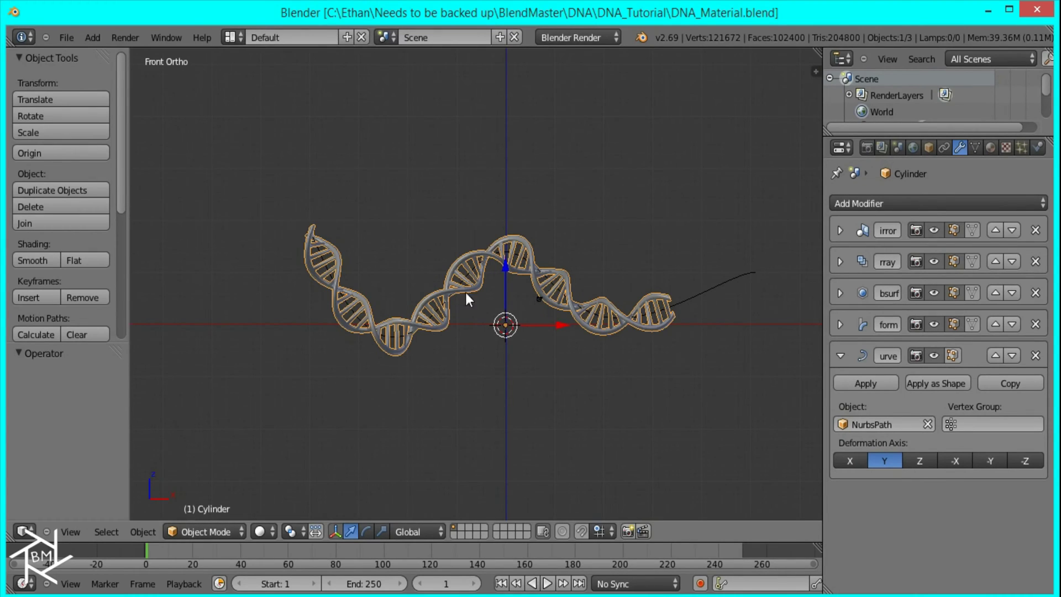
- Switch the scene's render engine to Cycles Render
left_click(567, 35)
left_click(575, 92)
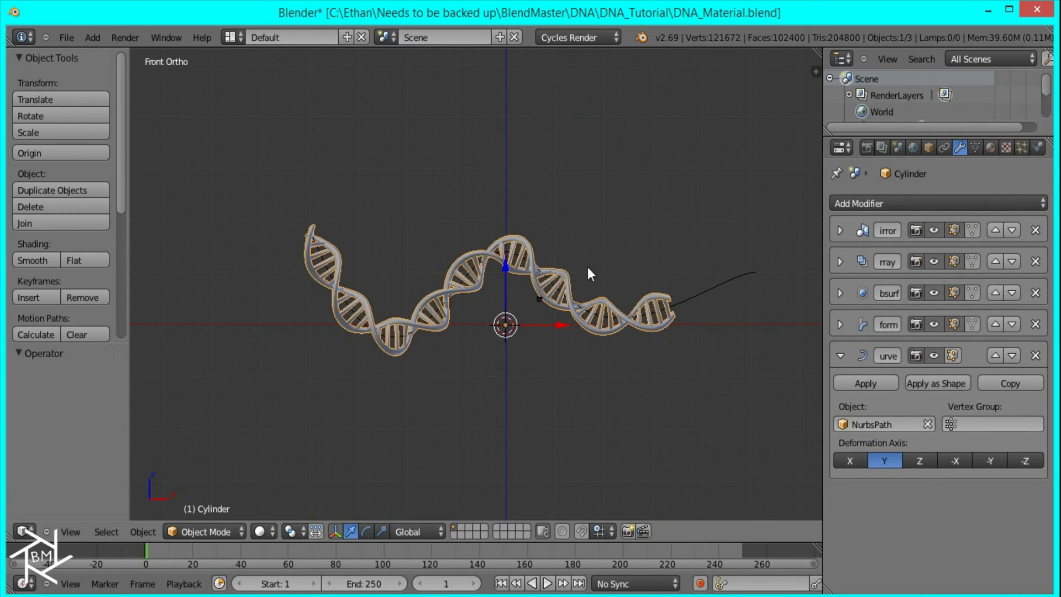
- Duplicate the NURBS path running through the DNA strand, leaving the copy at the original's position
scroll(550, 242, "up", 1)
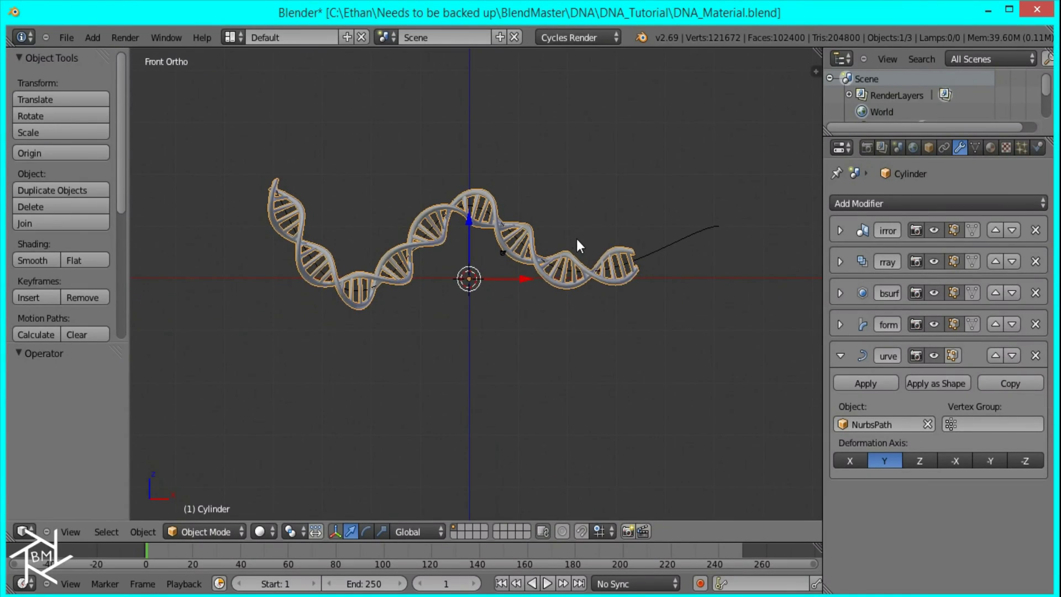
scroll(578, 246, "up", 2)
middle_click_drag(451, 227, 608, 304, "shift")
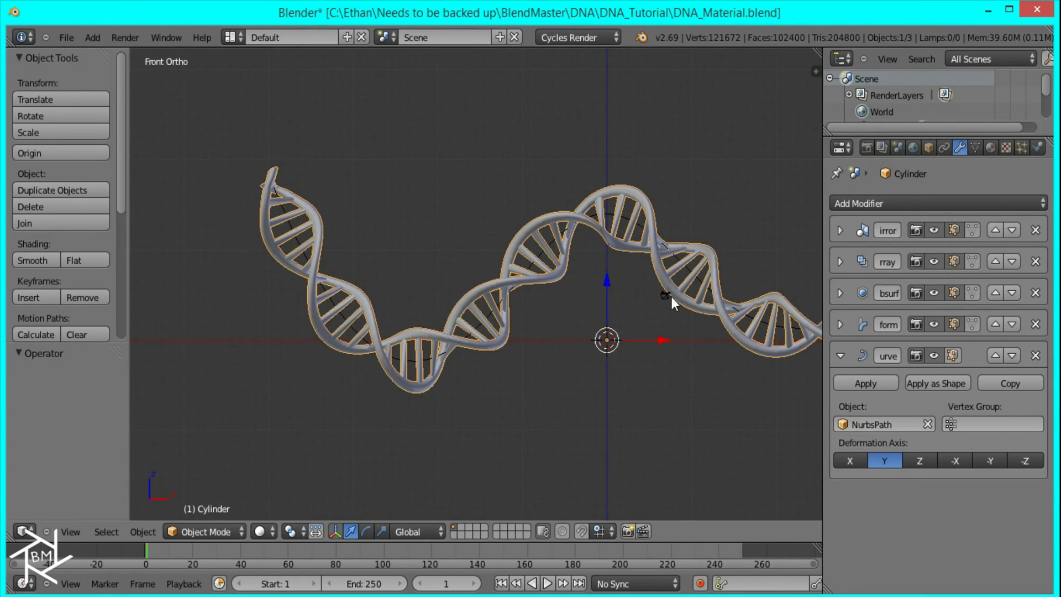
middle_click_drag(633, 281, 350, 240, "shift")
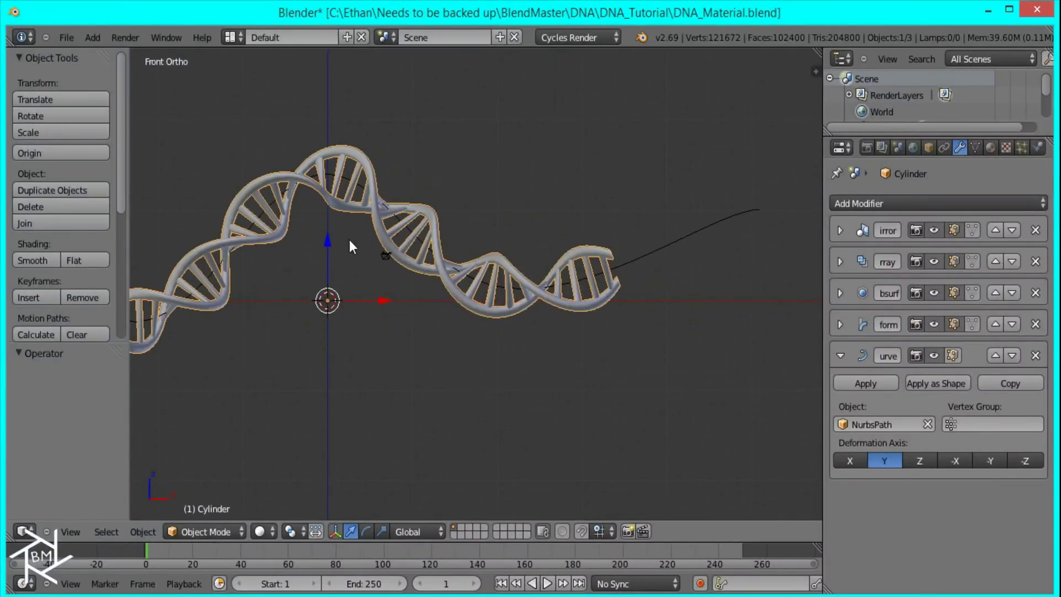
right_click(732, 220)
key("shift+d")
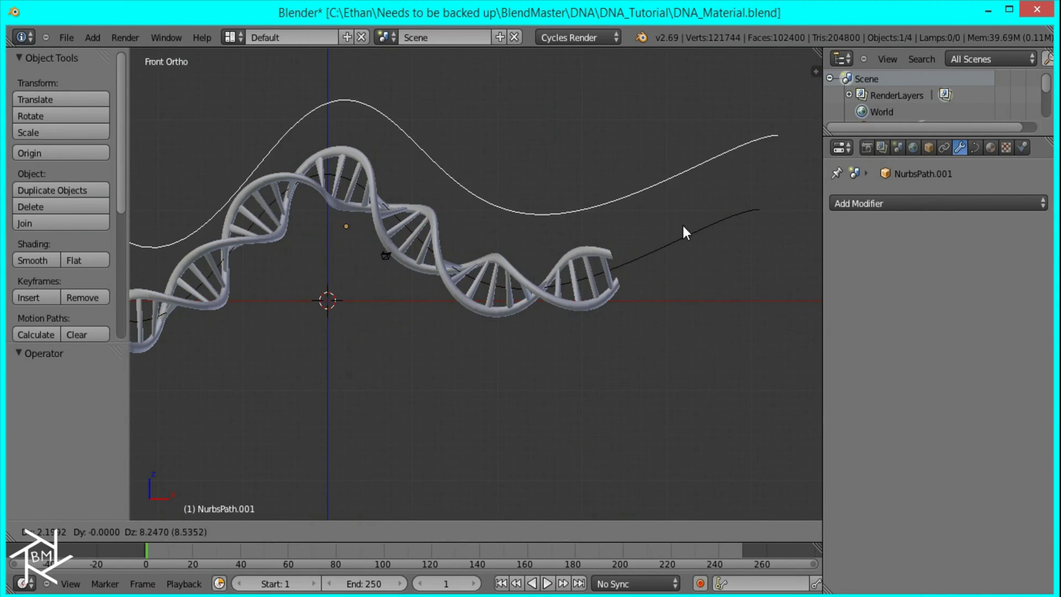
left_click(608, 185)
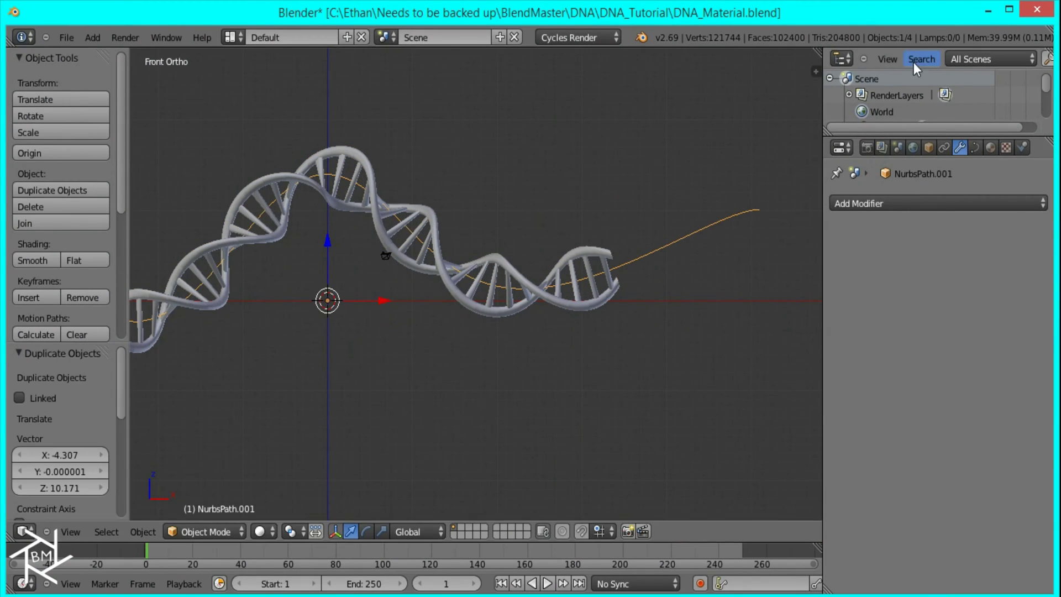
- Set the outliner to display Visible Layers so the scene's objects are listed
left_click(979, 56)
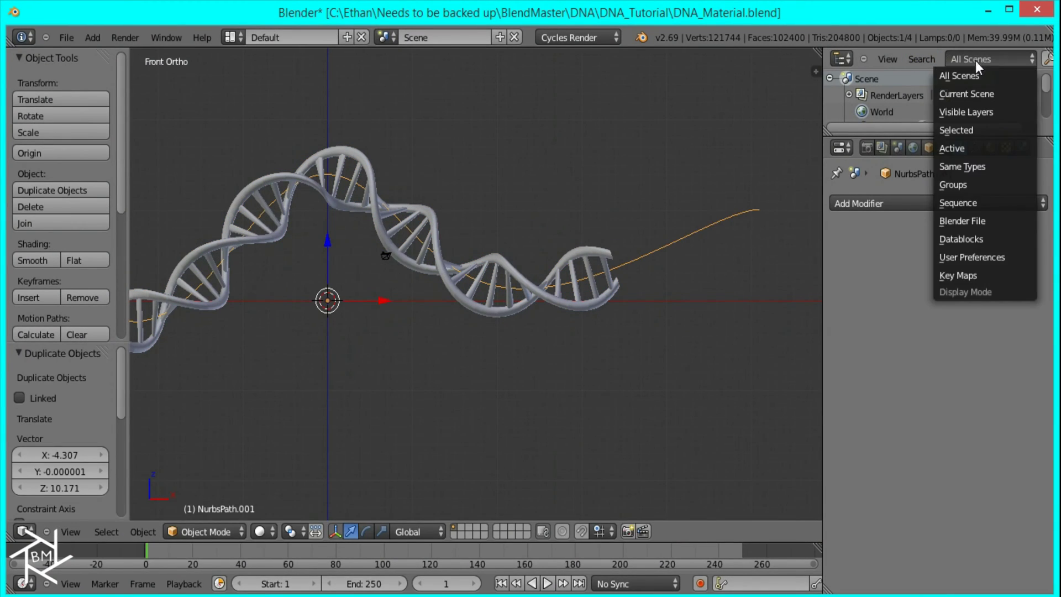
left_click(969, 111)
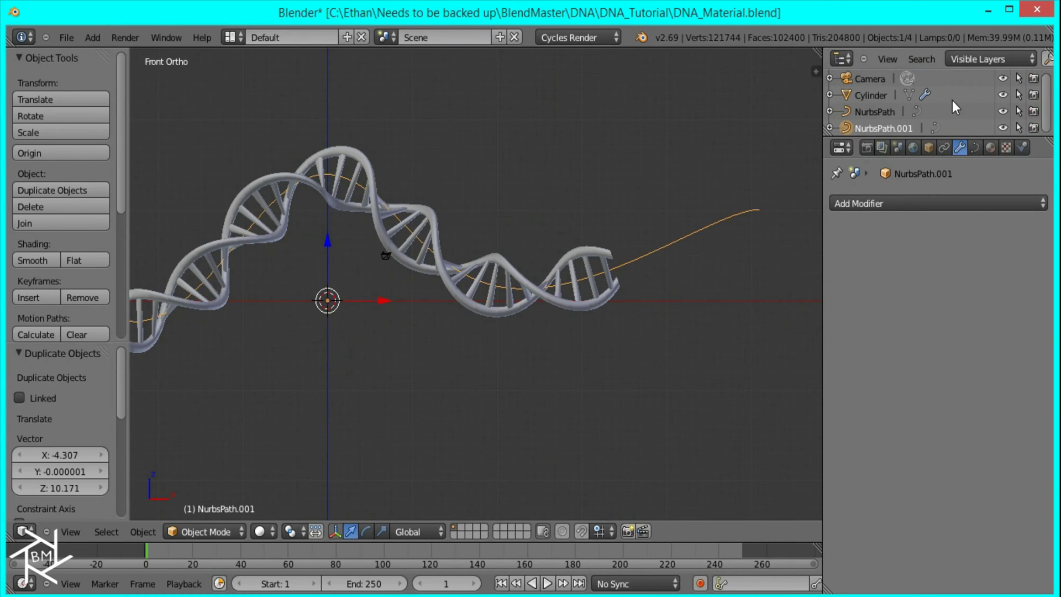
- Add a Bezier circle curve at the scene origin
scroll(512, 194, "down", 3)
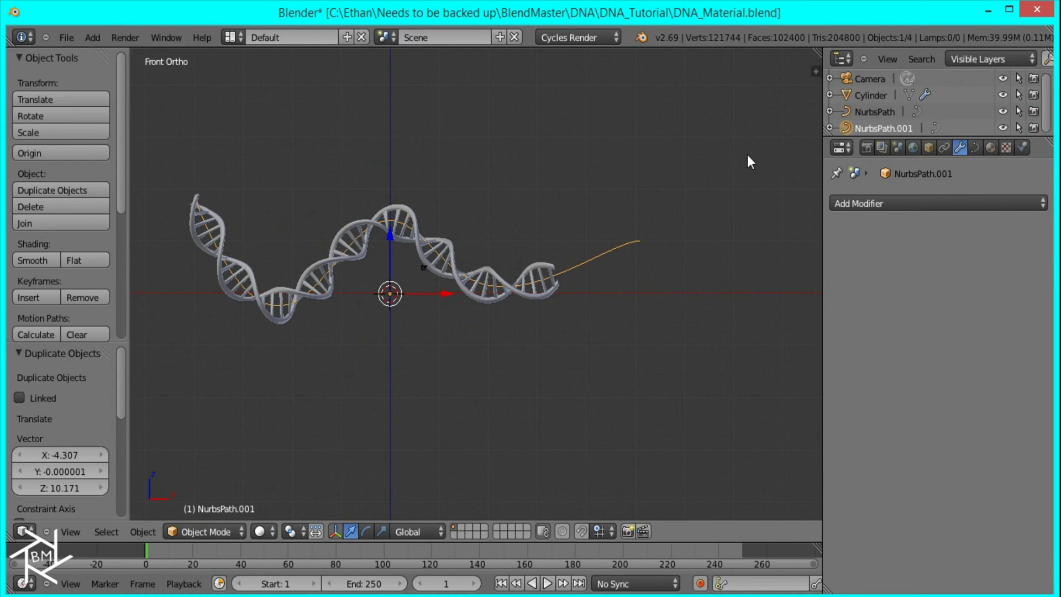
scroll(607, 232, "up", 4)
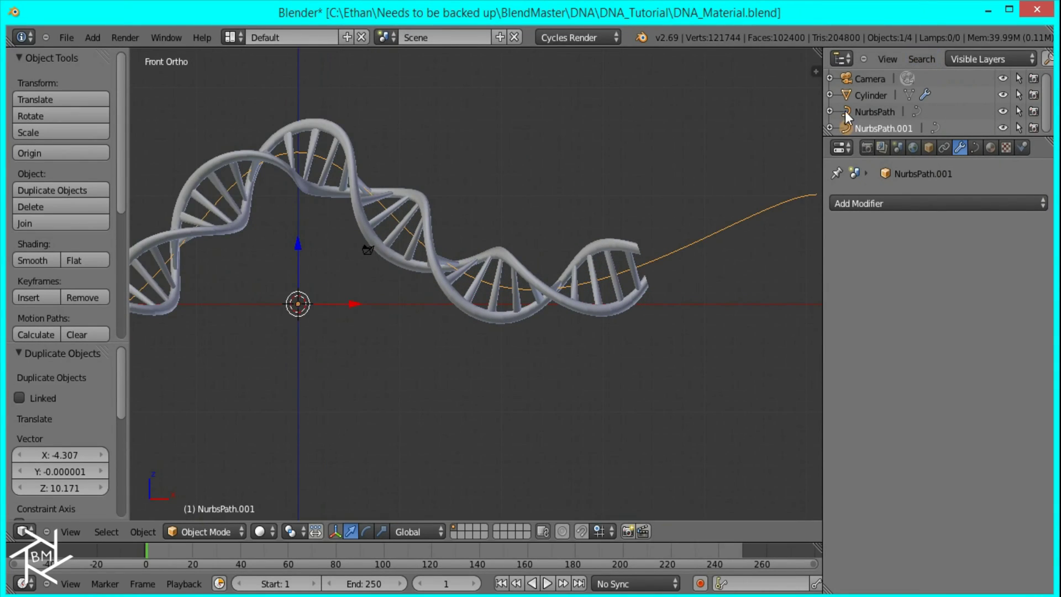
middle_click_drag(468, 251, 519, 190, "shift")
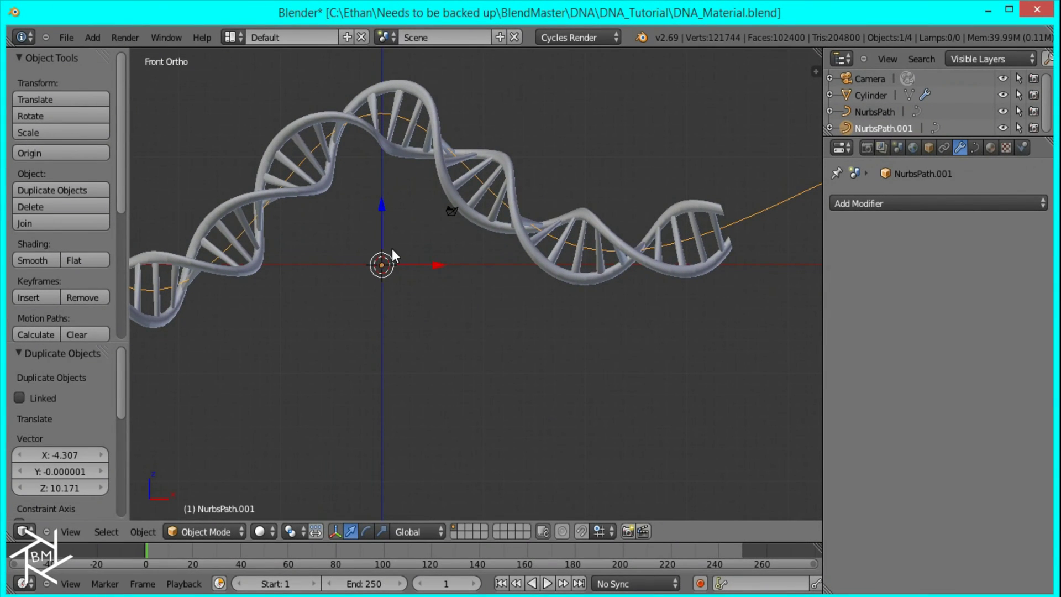
key("shift+a")
mouse_move(385, 268)
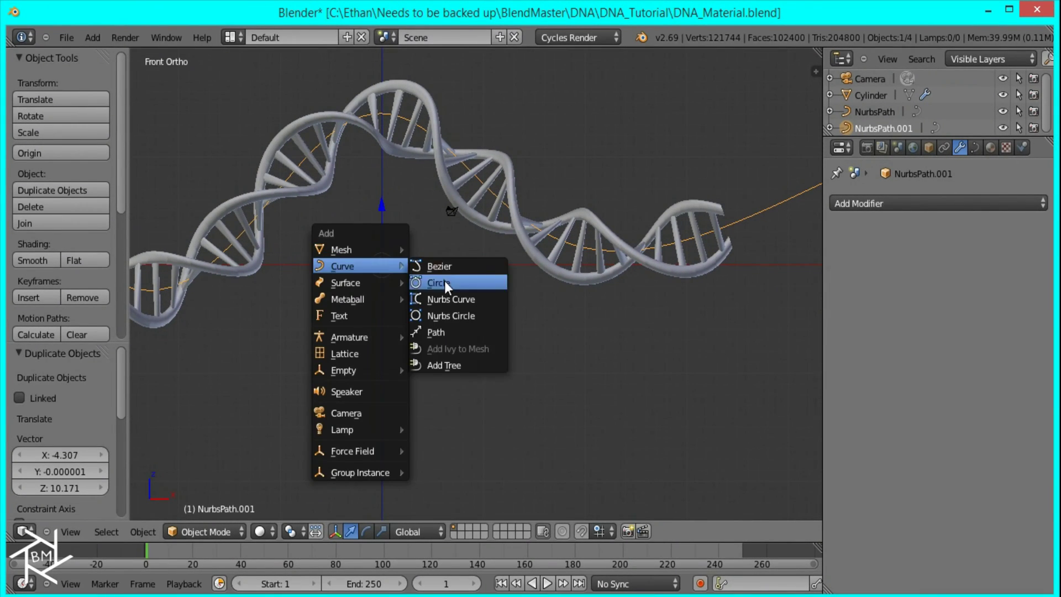
left_click(445, 281)
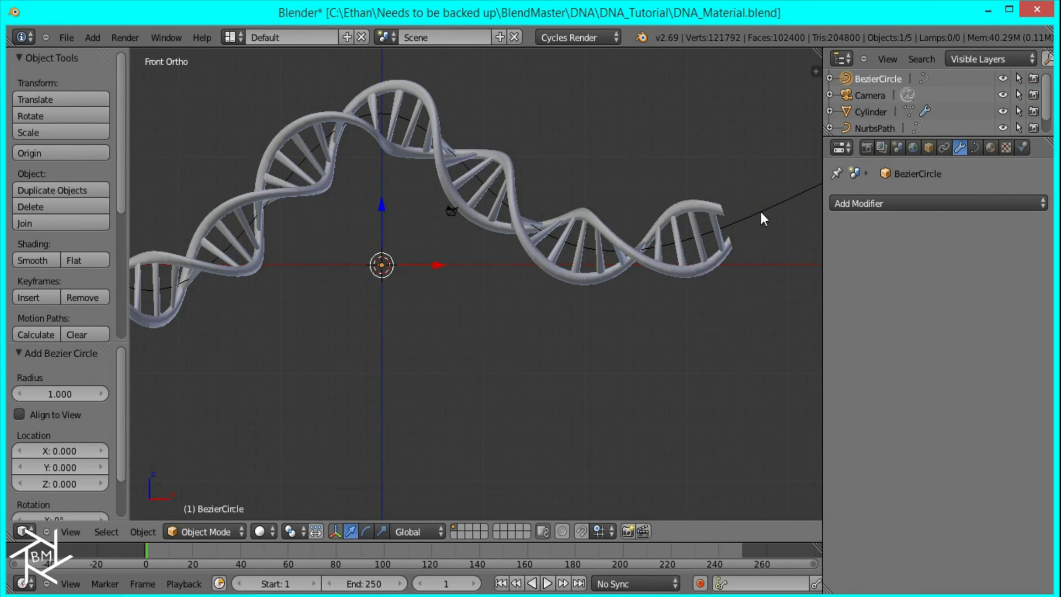
- Set BezierCircle as the bevel object of the duplicated path NurbsPath.001
scroll(880, 125, "down", 1)
left_click(879, 126)
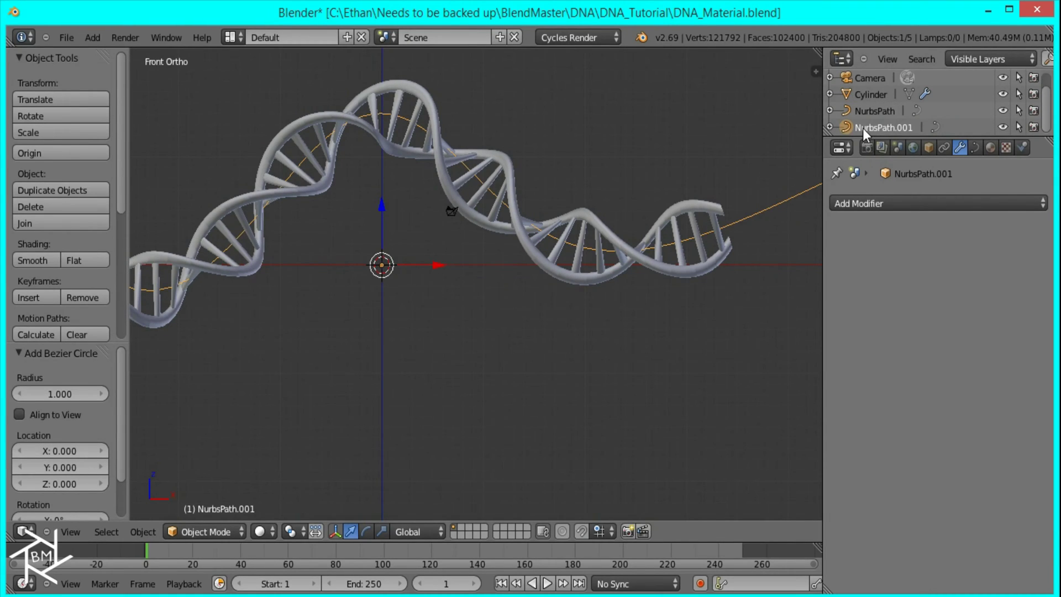
left_click(977, 147)
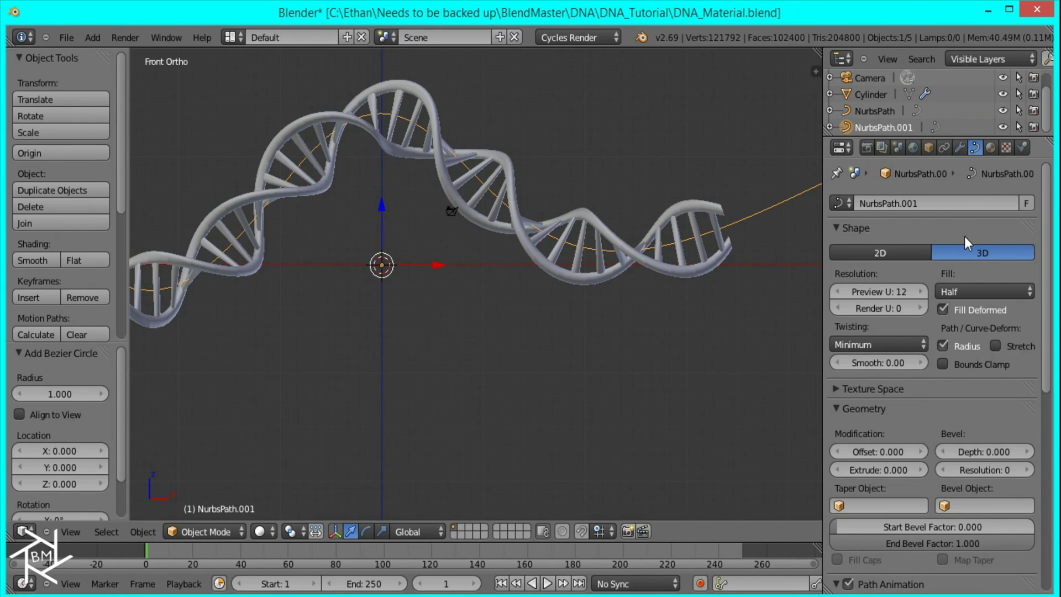
scroll(957, 265, "down", 5)
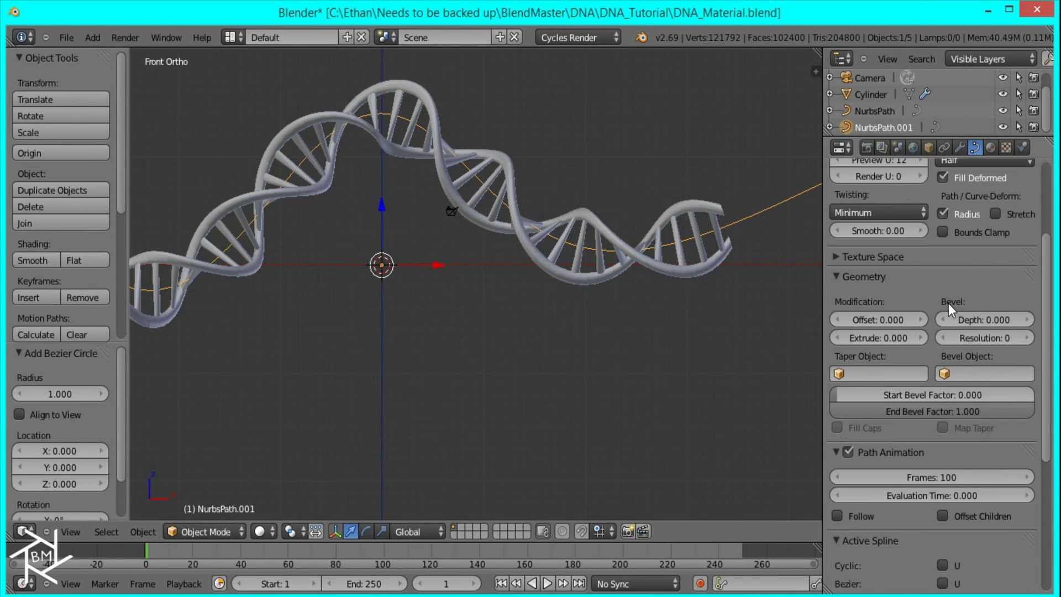
left_click(967, 373)
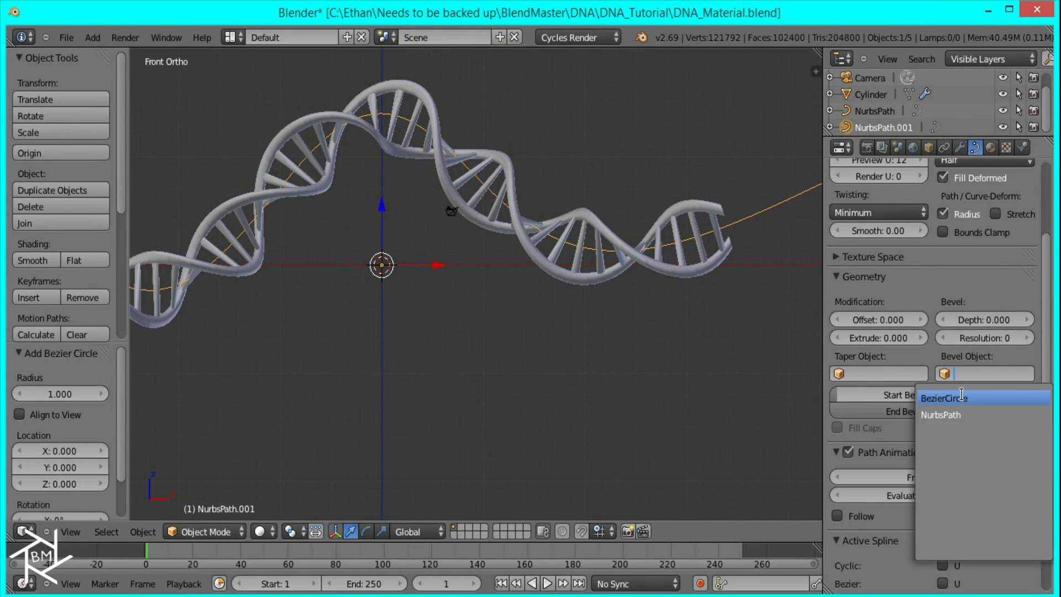
left_click(961, 399)
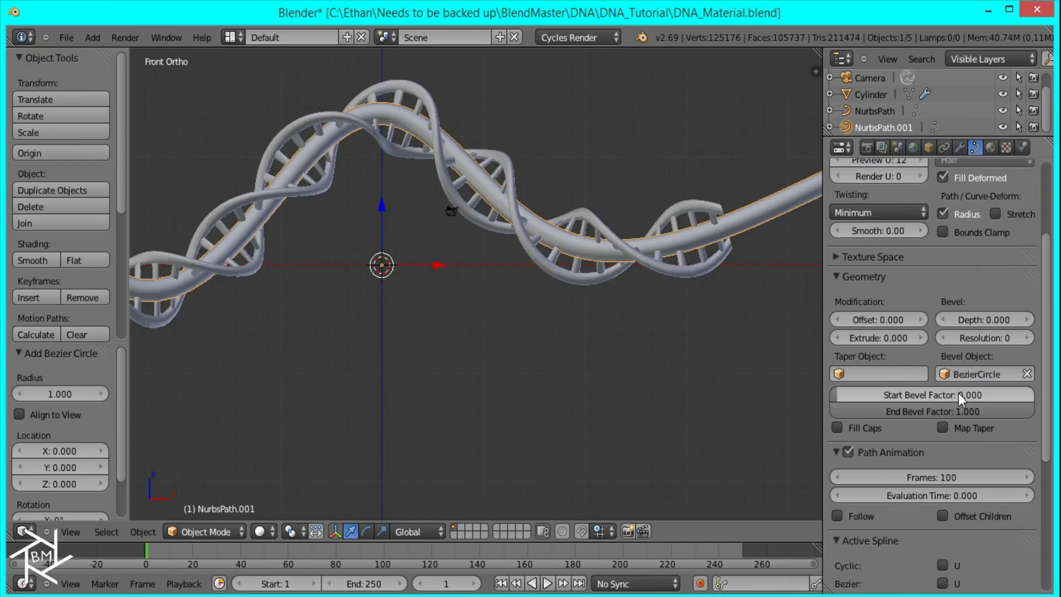
- Scale the Bezier circle down to about 0.27 of its size and move it to layer 2
right_click(377, 260)
key("s")
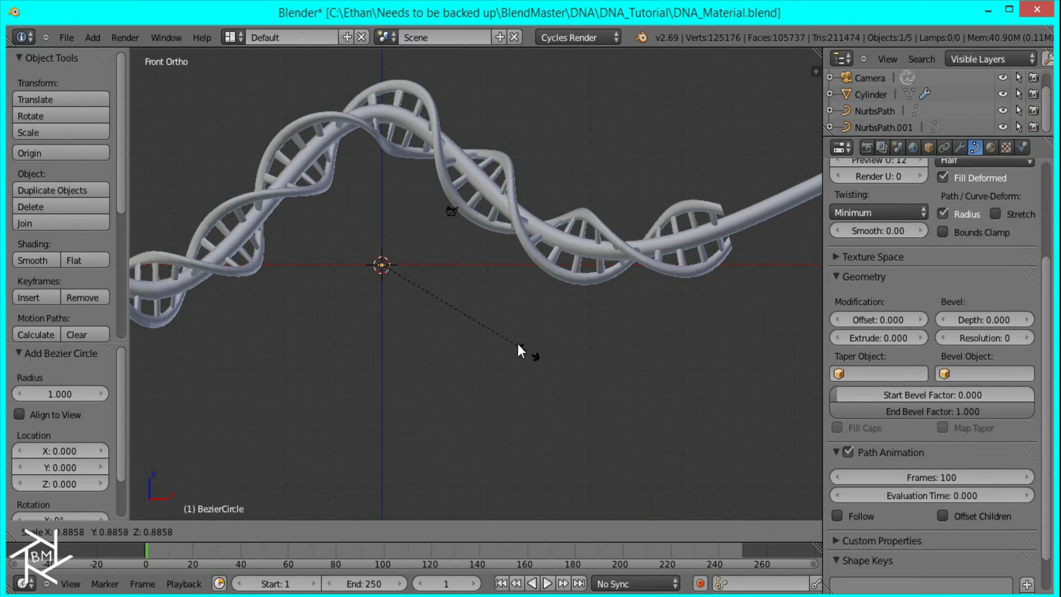
left_click(427, 290)
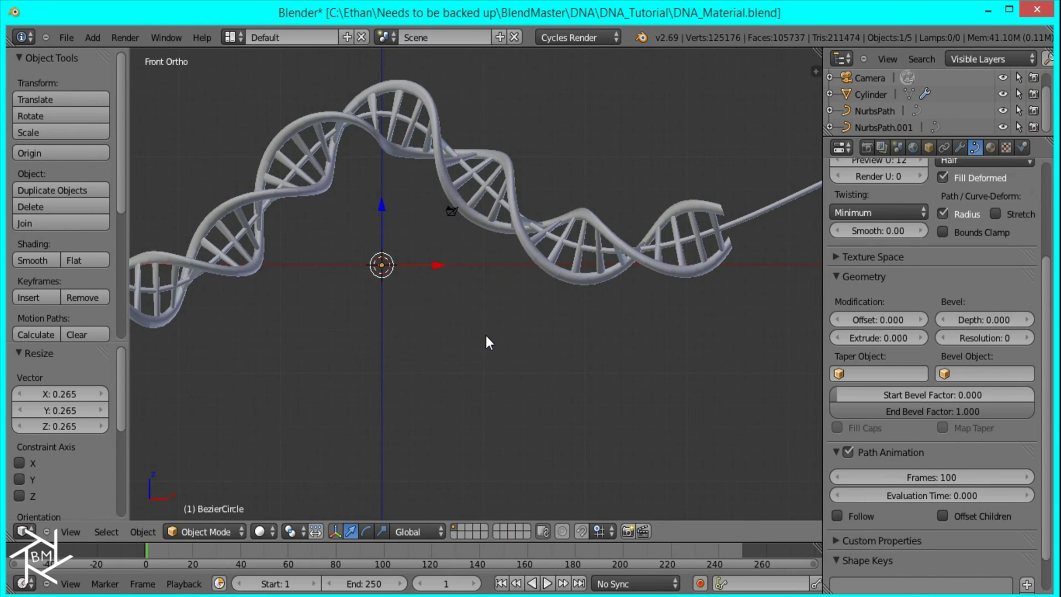
key("s")
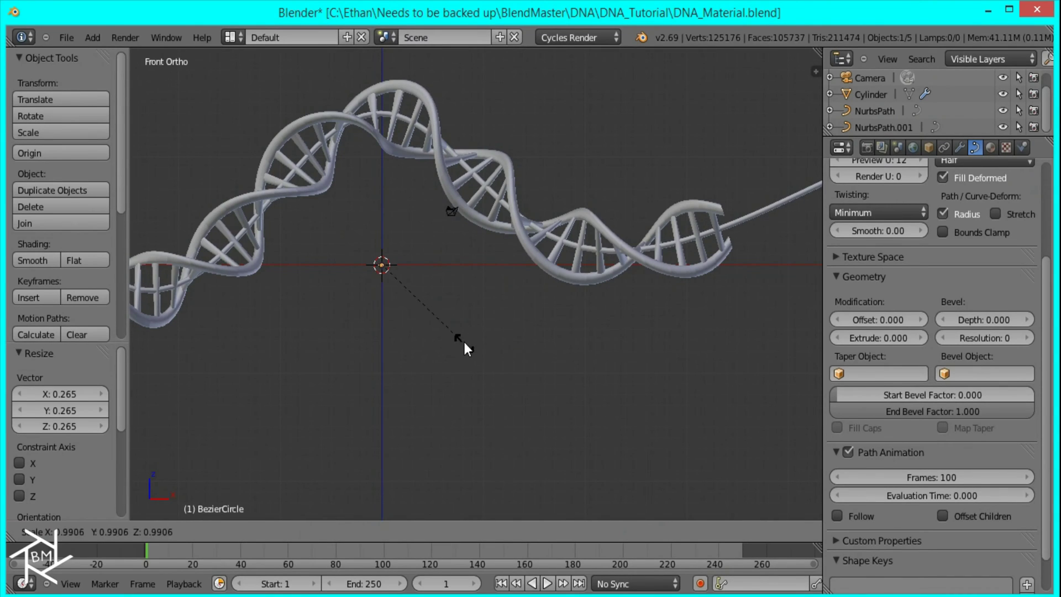
left_click(469, 345)
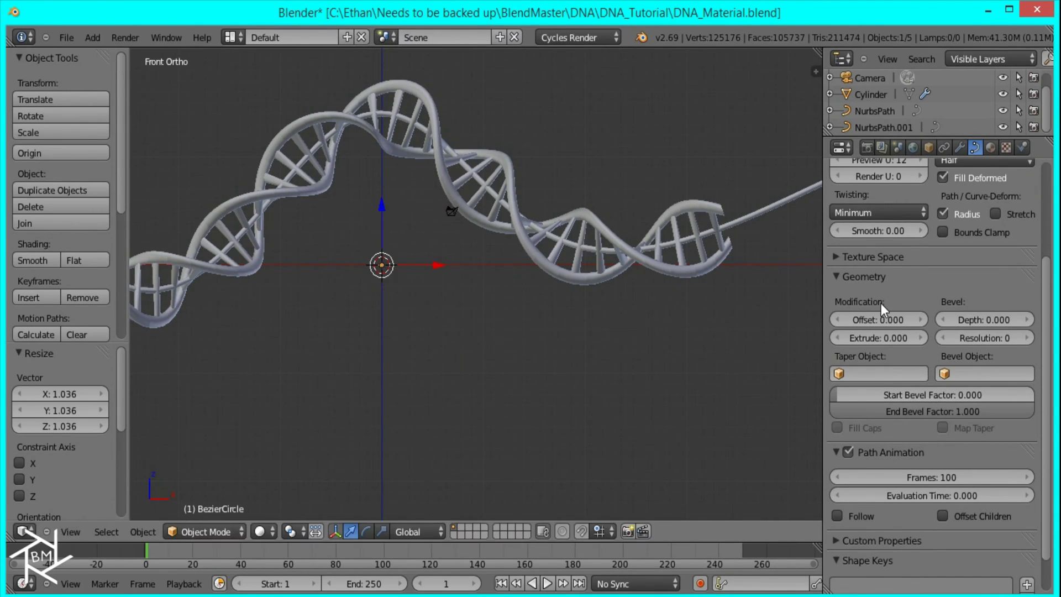
key("m")
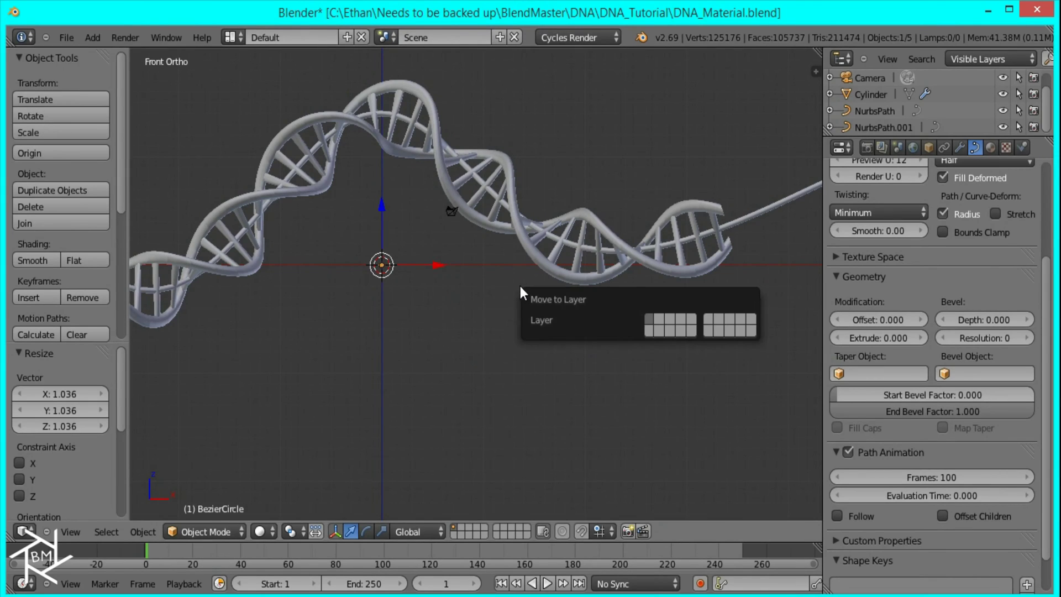
key("2")
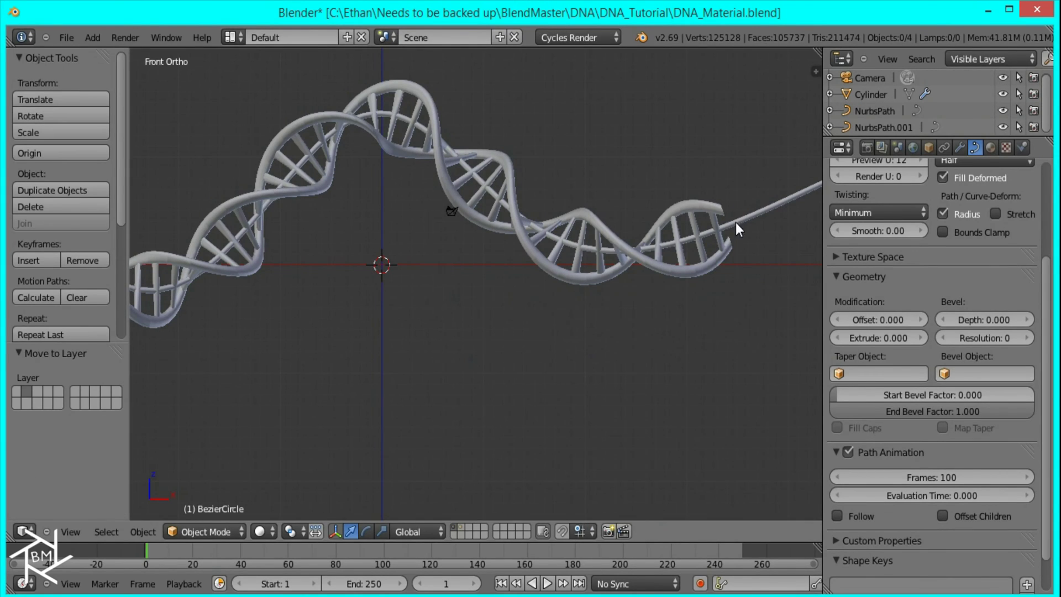
- Give NurbsPath.001 a new material with a pure white Emission surface
right_click(757, 216)
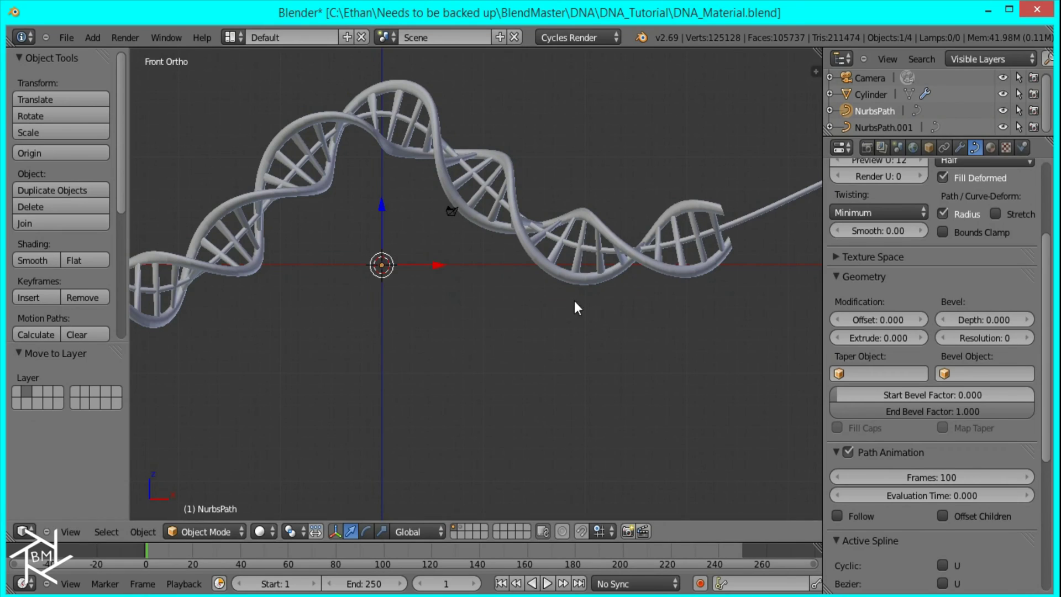
left_click(899, 123)
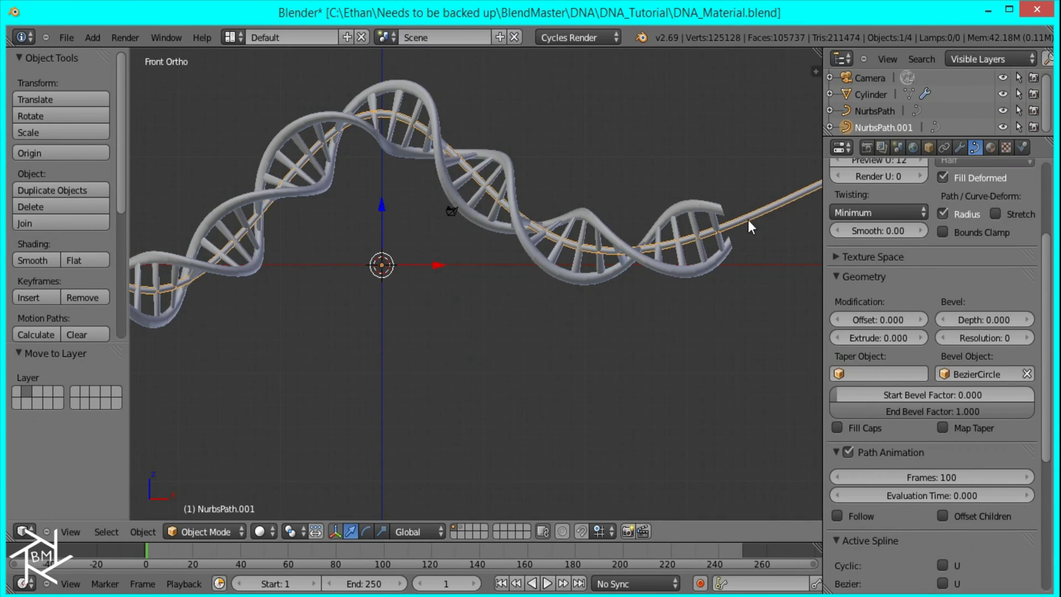
left_click(988, 147)
left_click(927, 264)
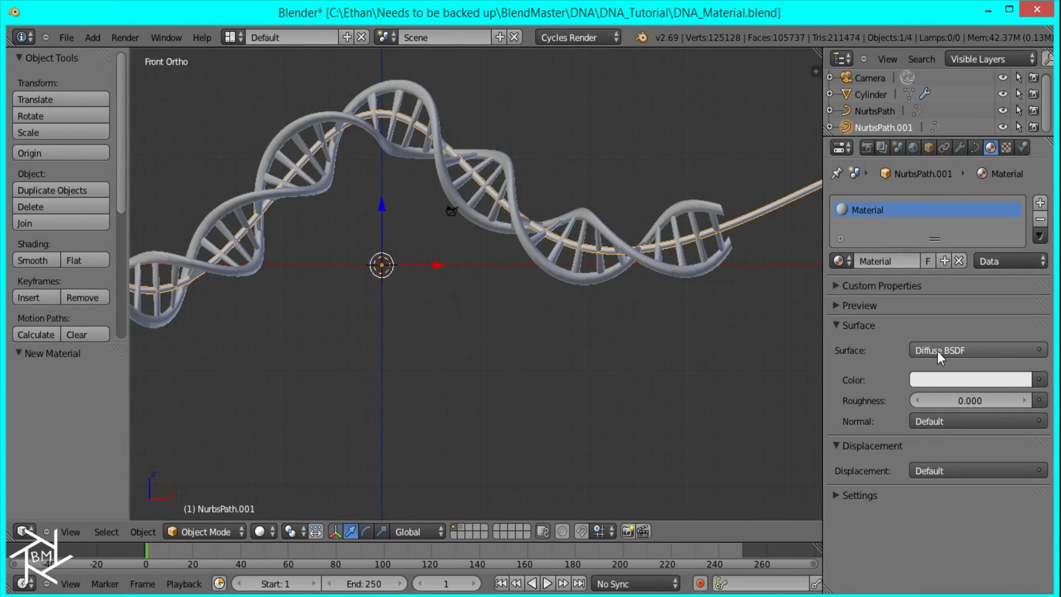
left_click(943, 380)
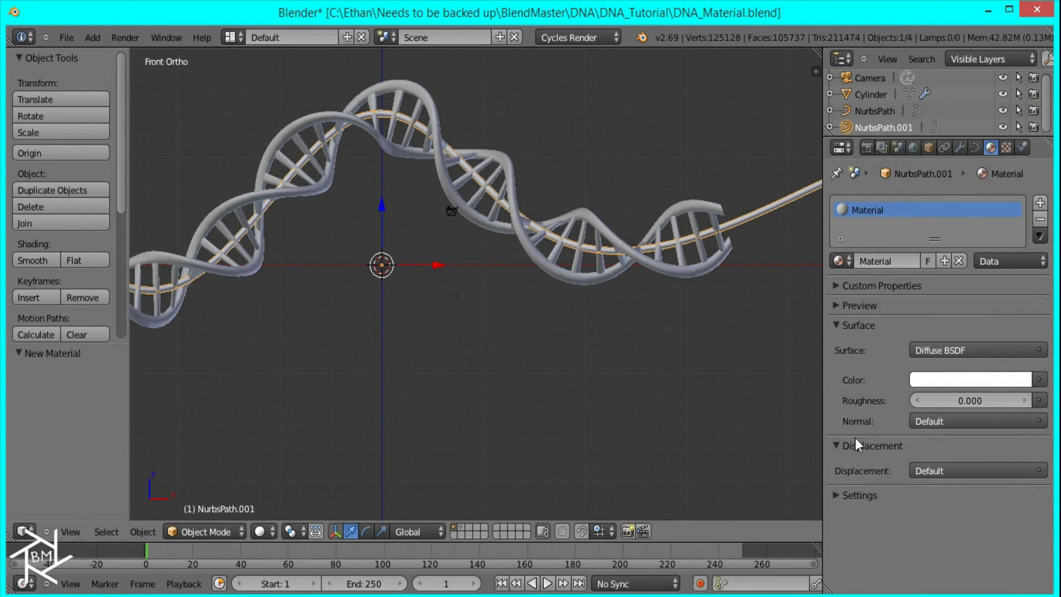
left_click(947, 350)
left_click(865, 302)
left_click(940, 378)
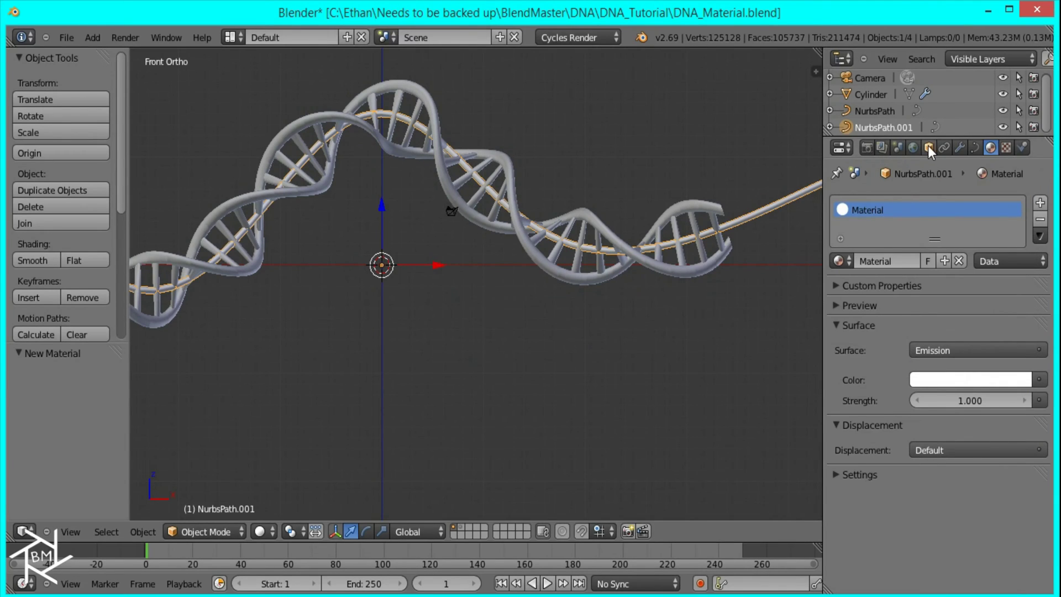
- Turn off Camera in the ray visibility settings of NurbsPath.001
left_click(929, 147)
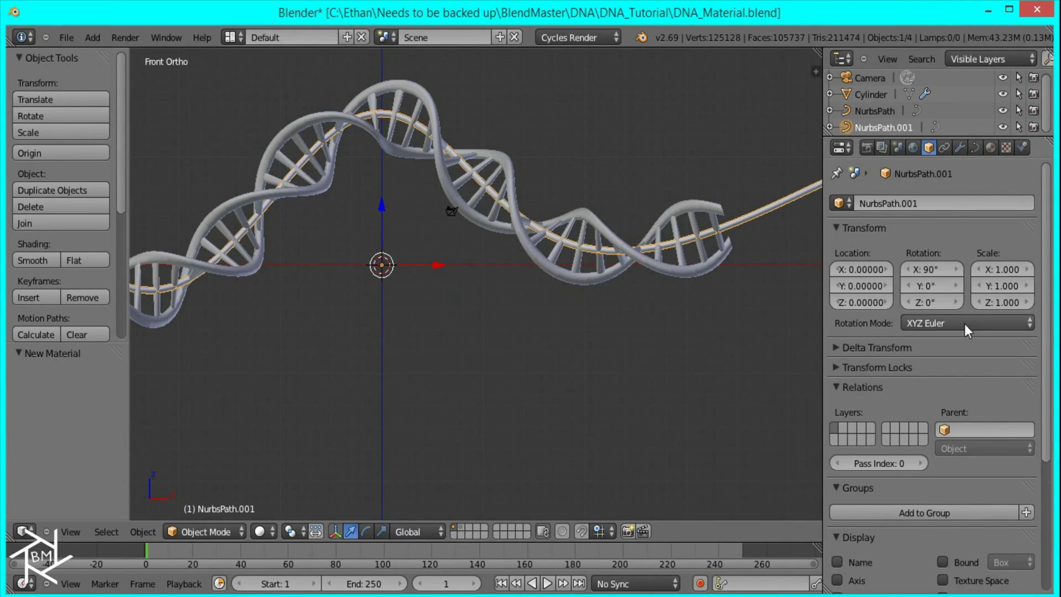
scroll(962, 332, "down", 8)
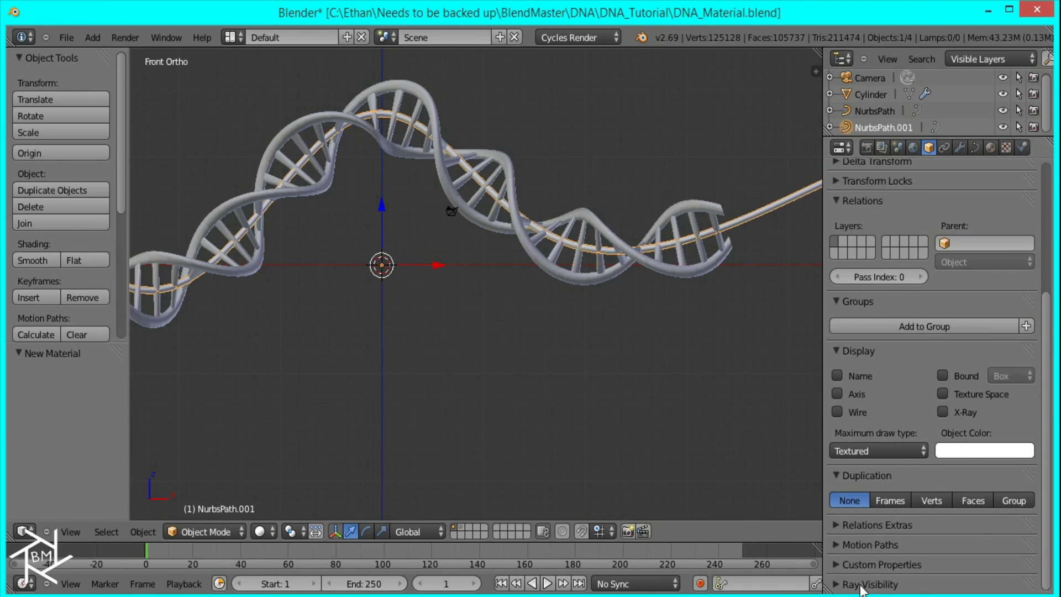
left_click(865, 585)
scroll(860, 552, "down", 3)
left_click(837, 541)
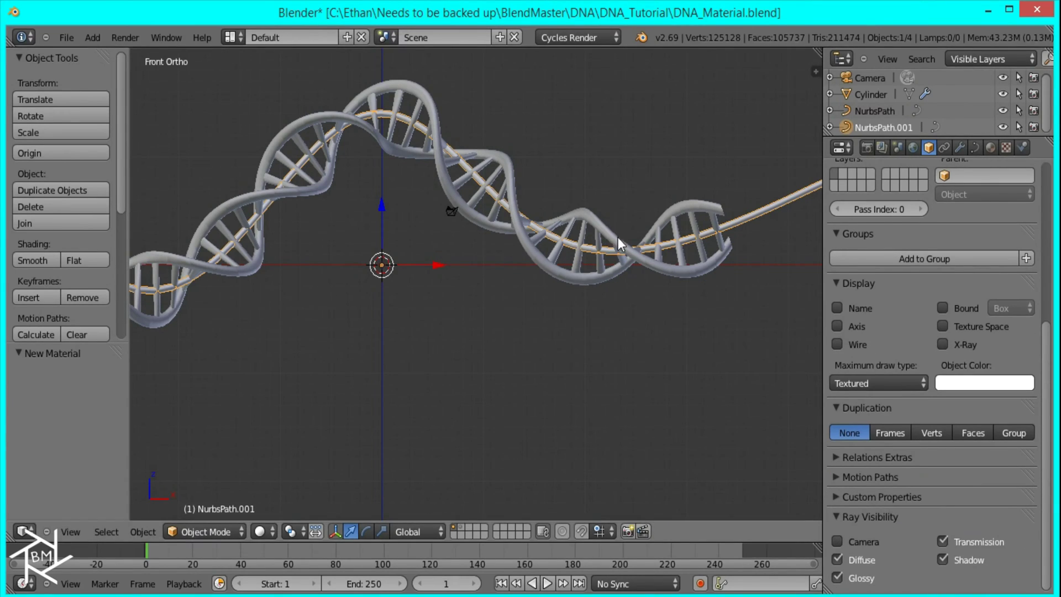
- Give the world a node-based Background surface and set its color to black
scroll(489, 237, "down", 5)
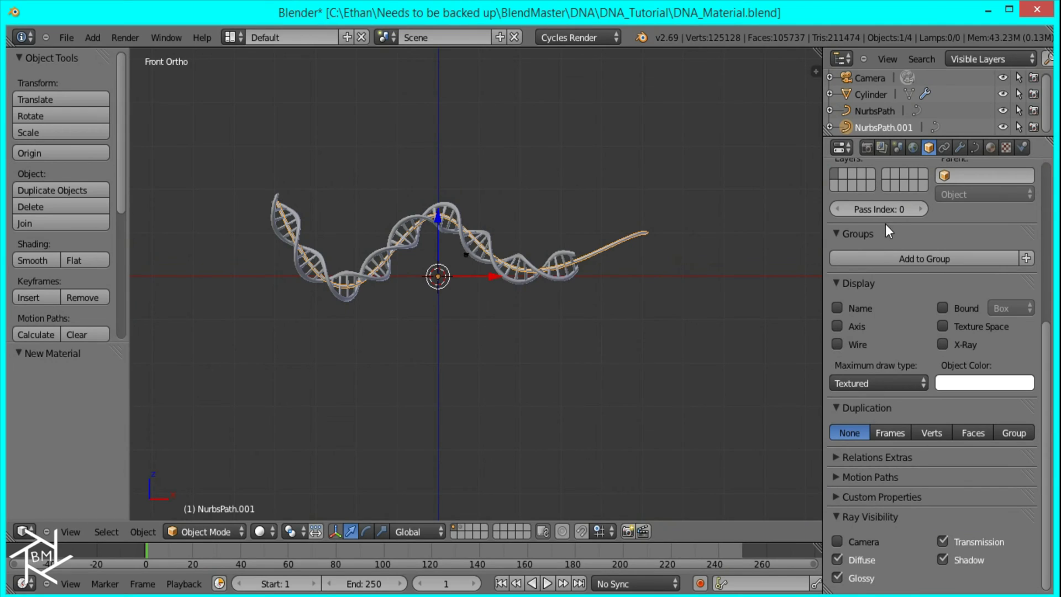
left_click(914, 147)
left_click(991, 291)
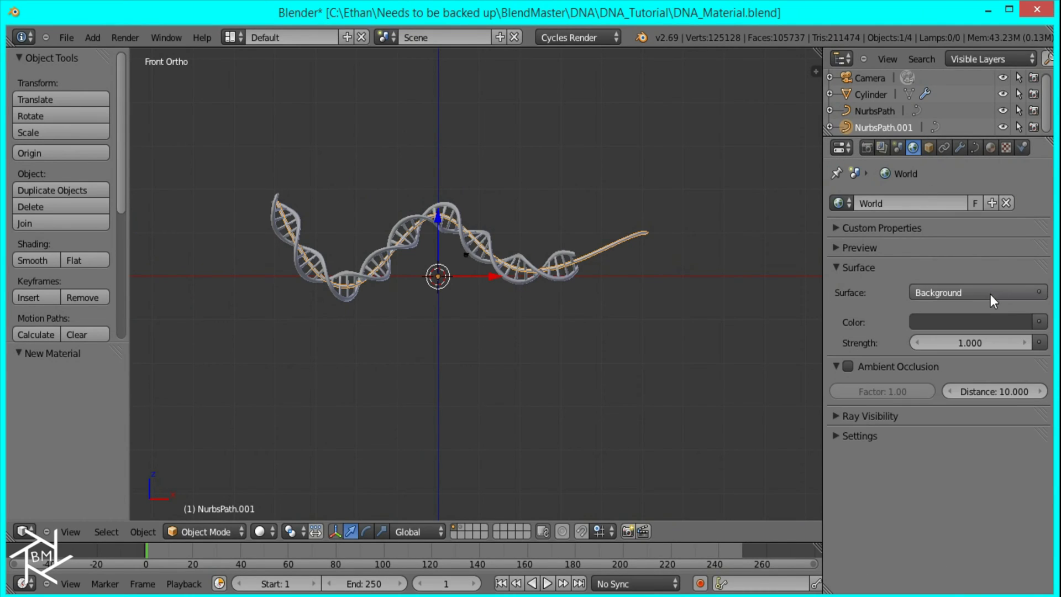
left_click(980, 322)
left_click_drag(1022, 144, 1020, 204)
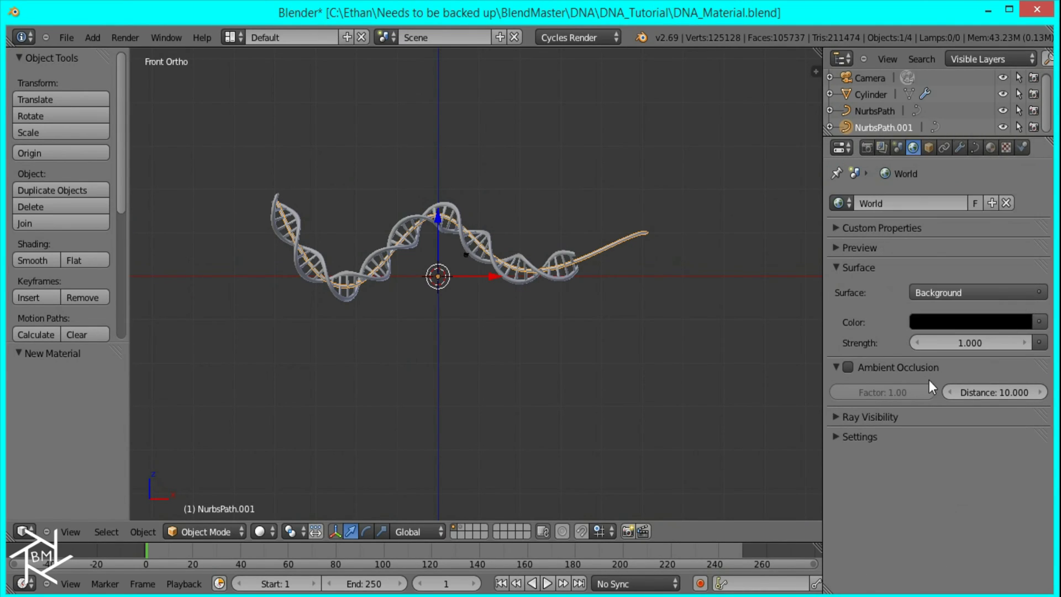
- Save the DNA_Material.blend file
left_click(65, 35)
left_click(97, 139)
scroll(472, 227, "up", 3)
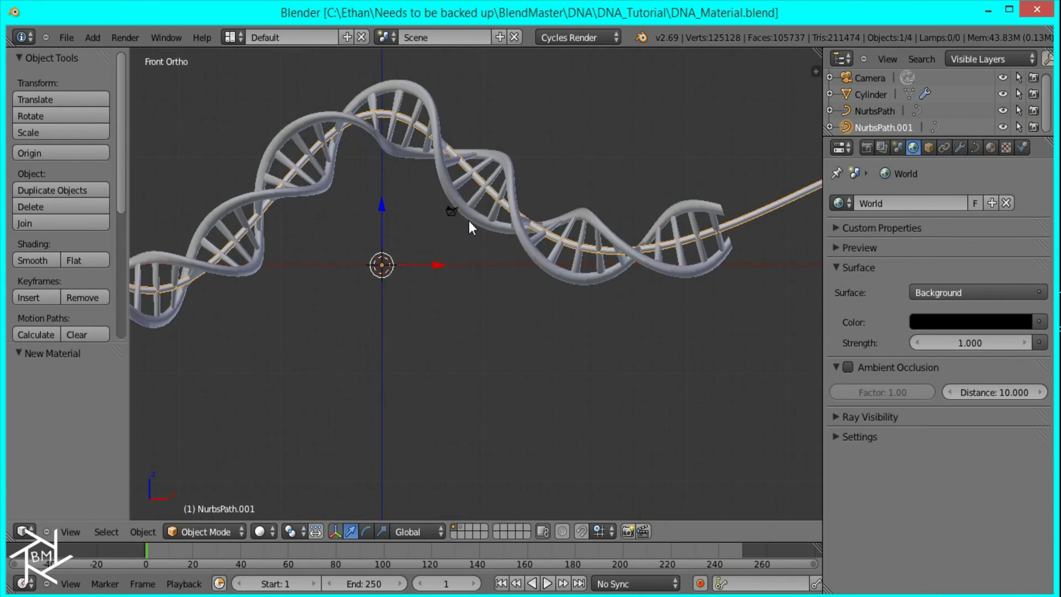
middle_click_drag(426, 225, 568, 324, "shift")
key("KP_1")
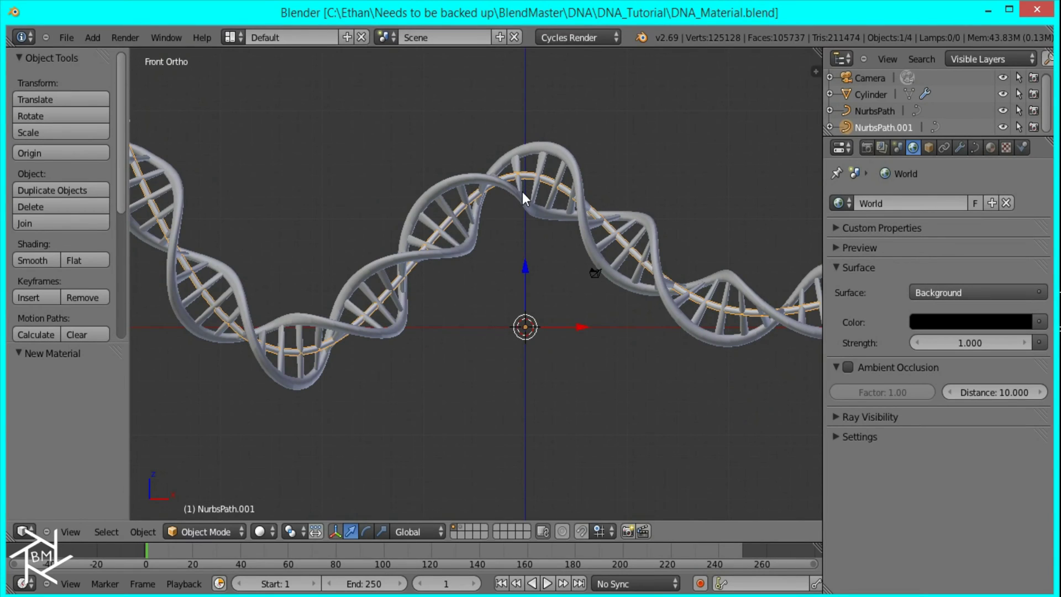
- Add a mesh plane at the scene origin and rotate it 90° about the X axis so it stands upright
scroll(509, 289, "down", 4)
key("shift+a")
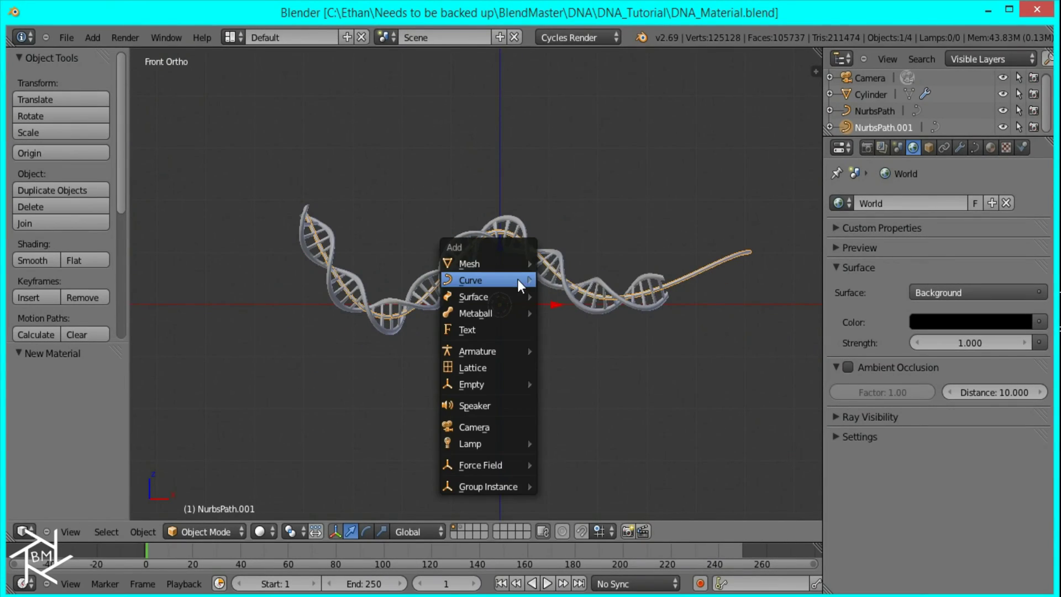
mouse_move(472, 265)
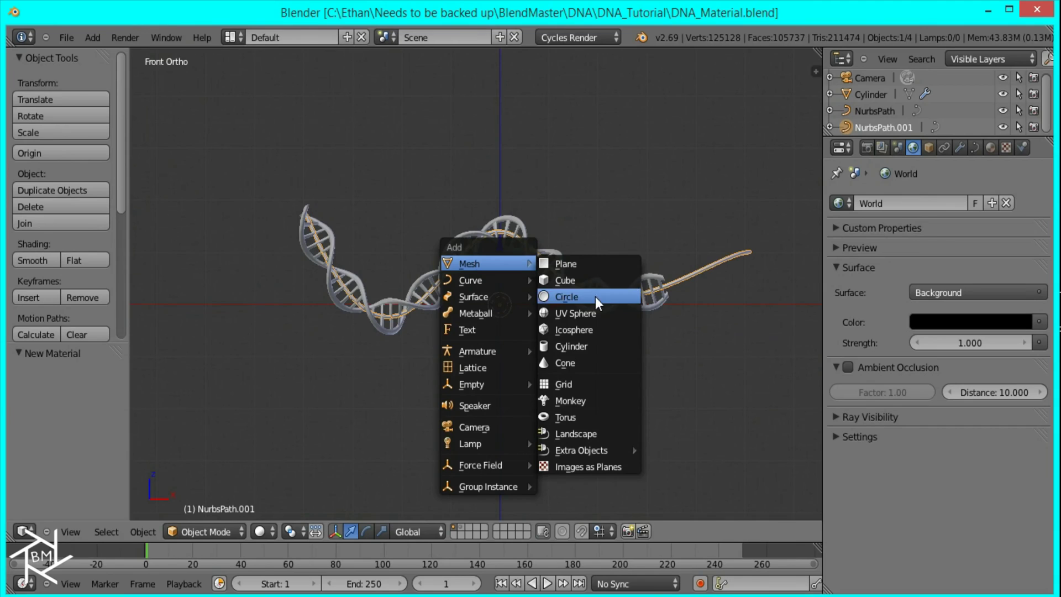
left_click(573, 264)
type("rx")
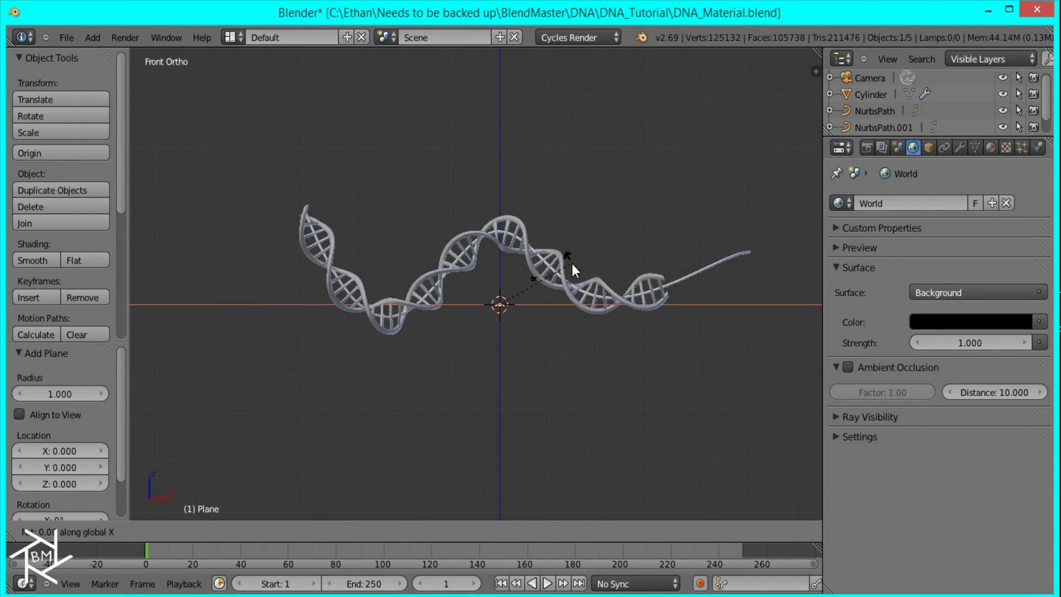
type("90")
key("Return")
- Move the plane about 20.1 units along Y so it sits behind the DNA
key("KP_3")
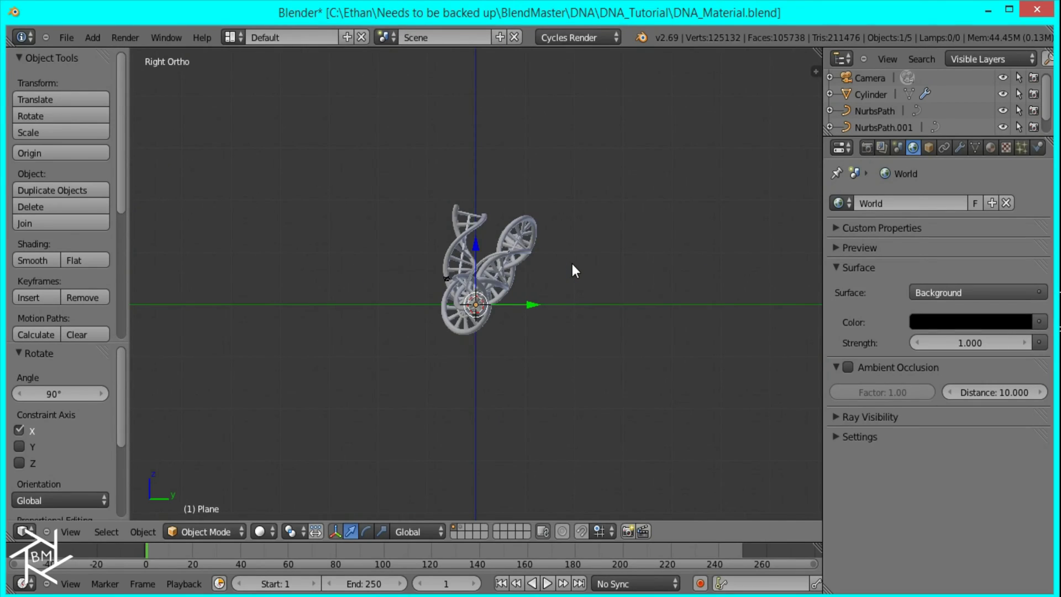
left_click_drag(531, 304, 624, 308)
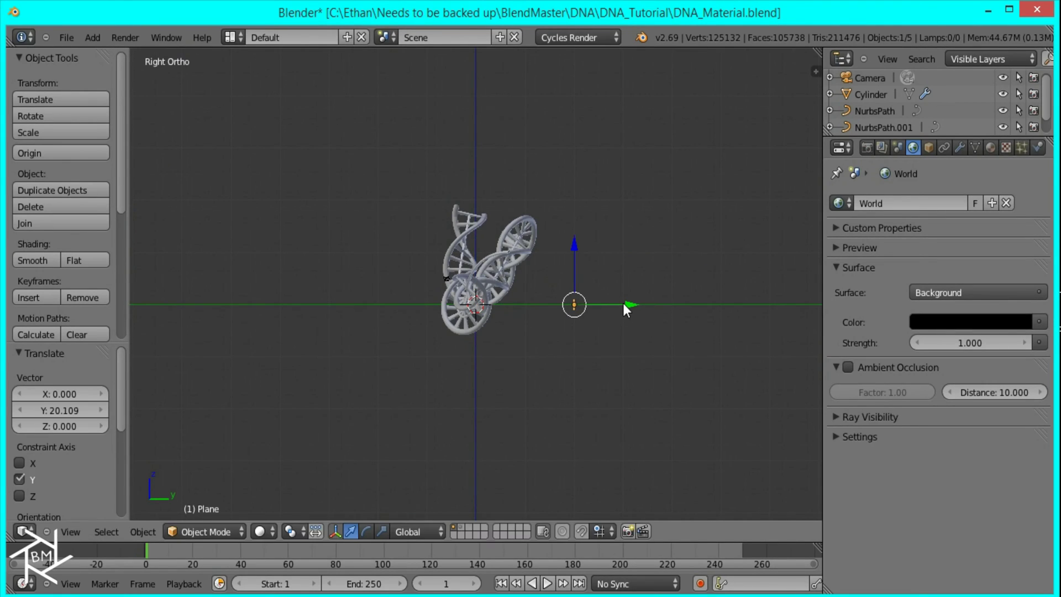
- Scale the plane up to roughly the width of the DNA strand and raise it about 7.9 units along Z
key("KP_1")
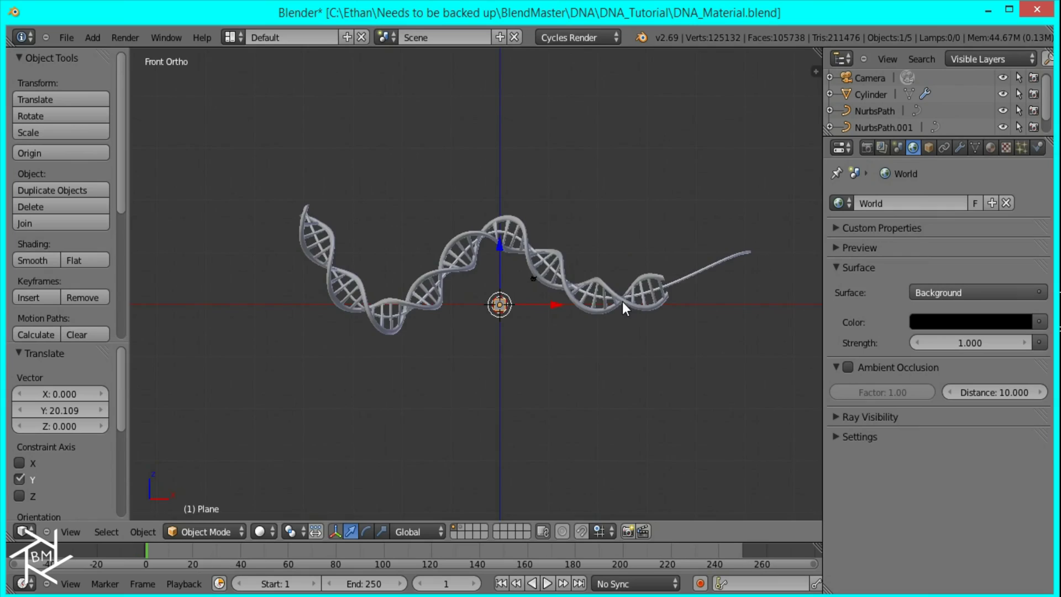
scroll(622, 301, "down", 5)
key("s")
left_click(675, 323)
key("s")
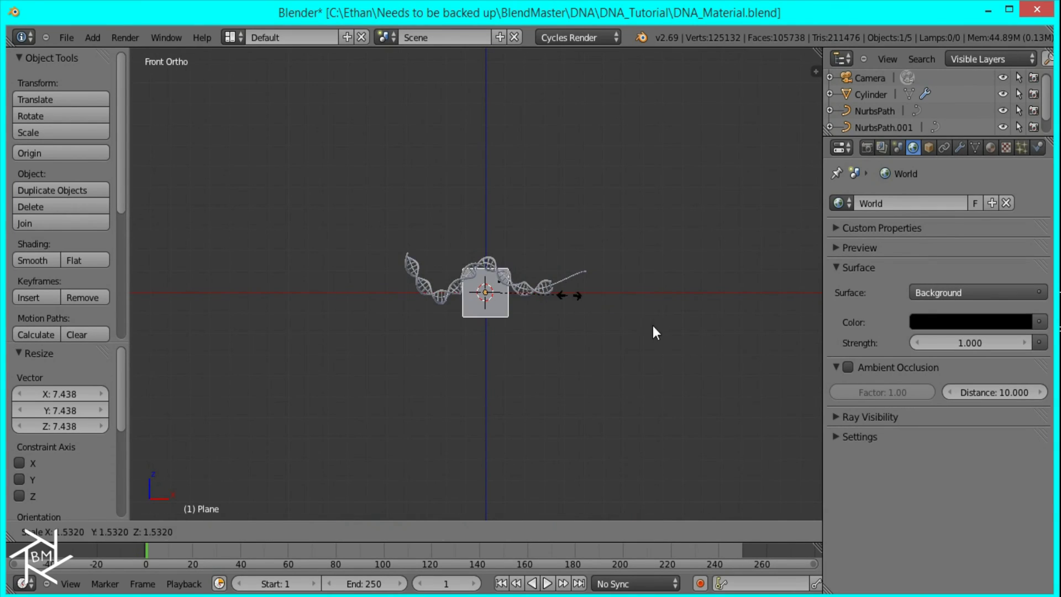
left_click(801, 382)
left_click_drag(488, 212, 483, 216)
- Assign the existing white Emission material to the plane and rename the material Light
left_click(991, 147)
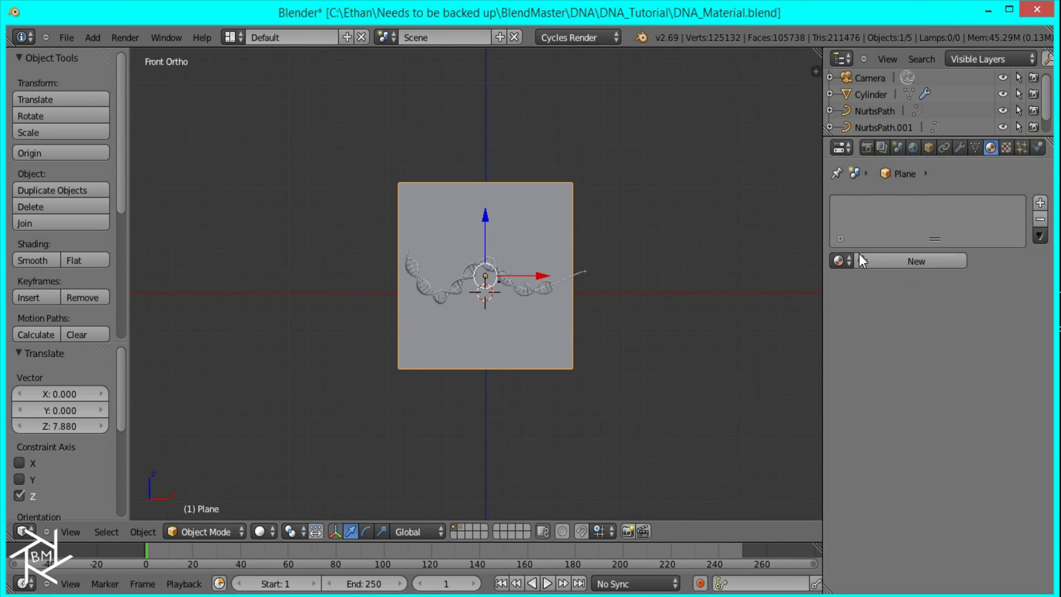
left_click(839, 256)
left_click(862, 287)
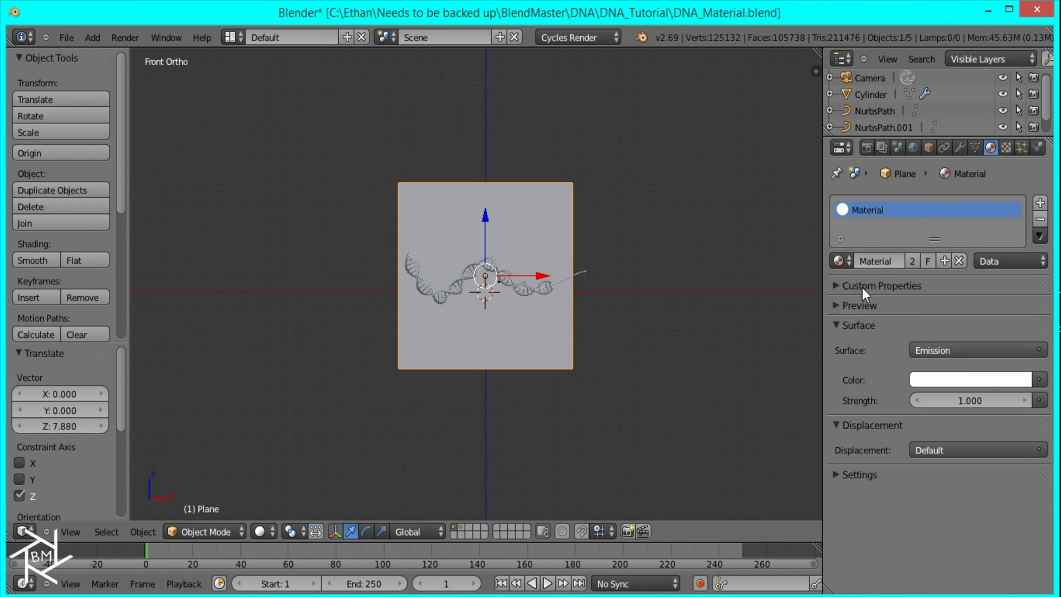
left_click(882, 261)
type("Light")
key("Return")
- Frame the DNA from the front and align the camera to that view
scroll(574, 289, "up", 7)
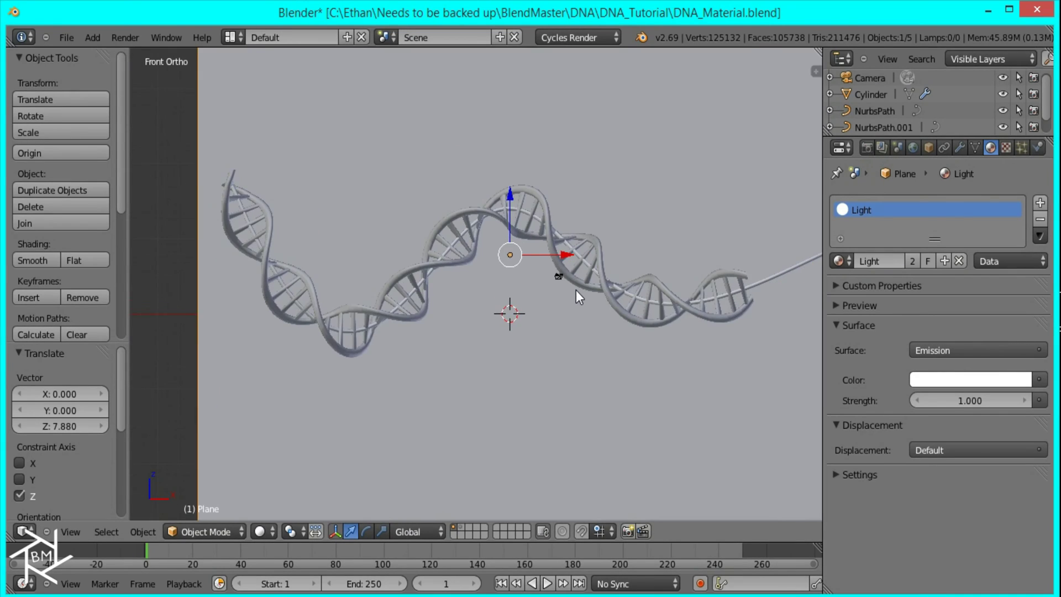
scroll(576, 290, "down", 3)
middle_click_drag(572, 280, 524, 256, "shift")
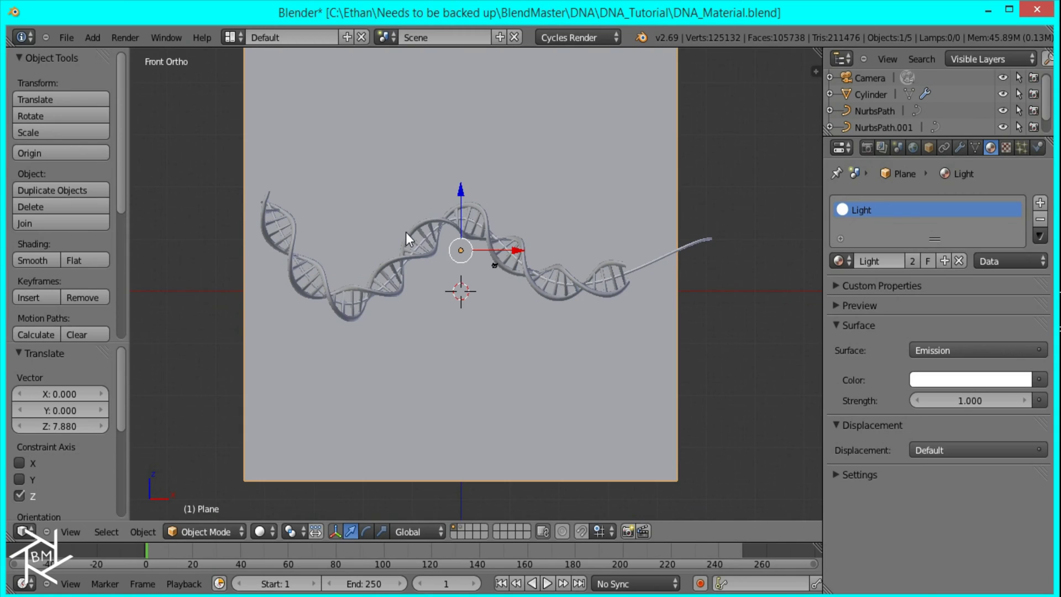
key("ctrl+alt+KP_0")
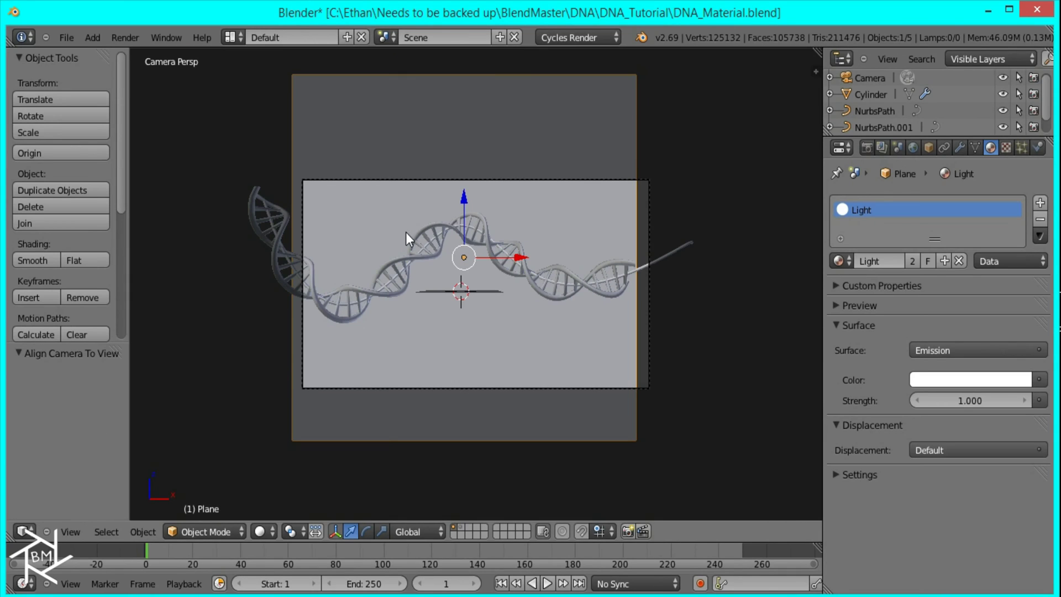
- Shift the camera in two moves, about -2.9 X and 1.1 Z, plus about -1.7 X and 0.4 Z
right_click(492, 388)
key("g")
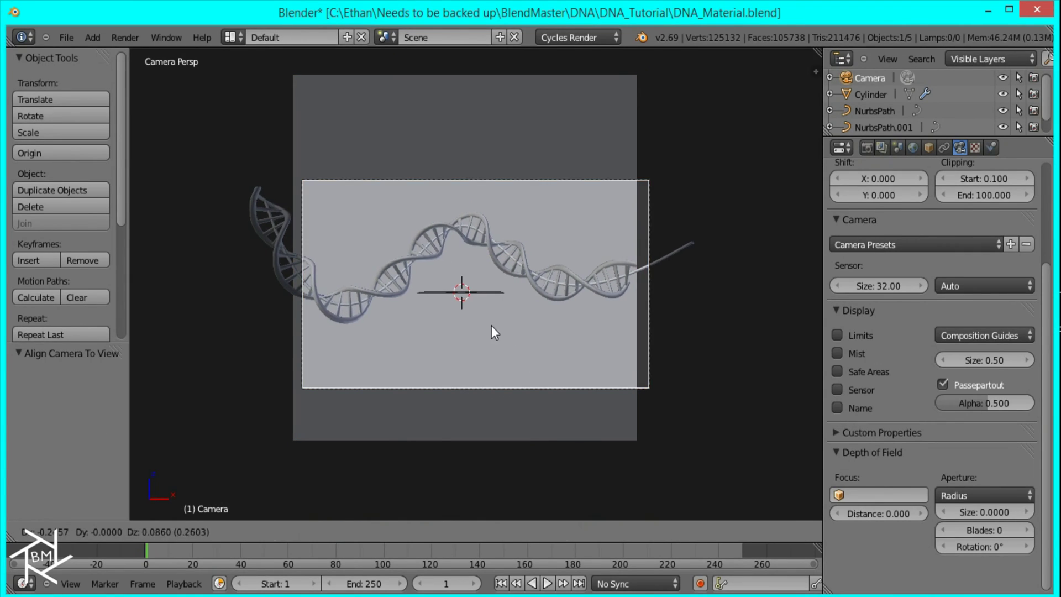
left_click(436, 281)
key("g")
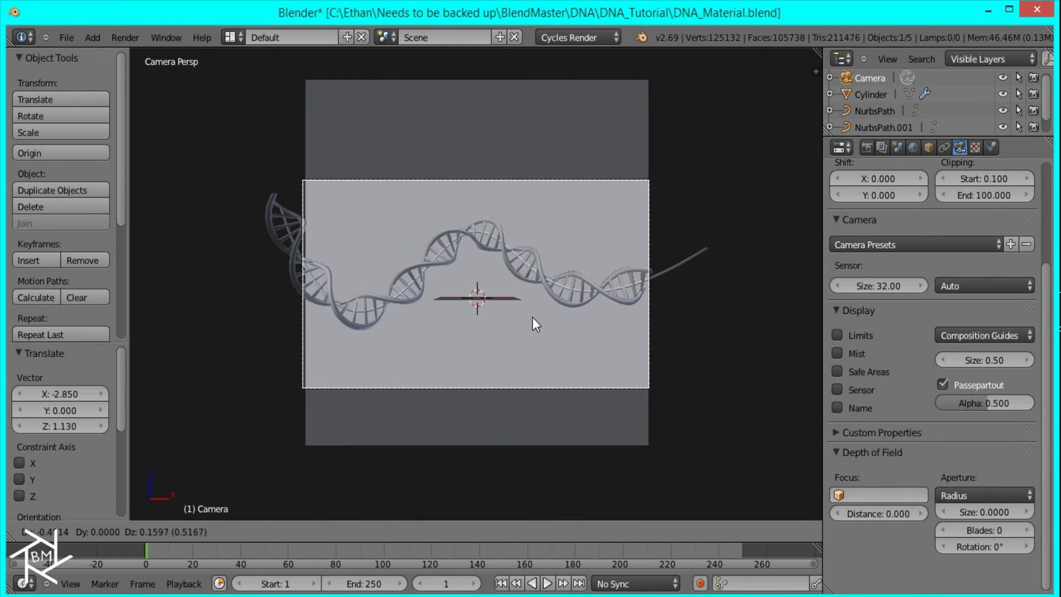
left_click(506, 309)
- Move the camera closer to the DNA along its local Z by about 1.1 and 2.8 units, reframing slightly in between
key("g")
key("z")
key("z")
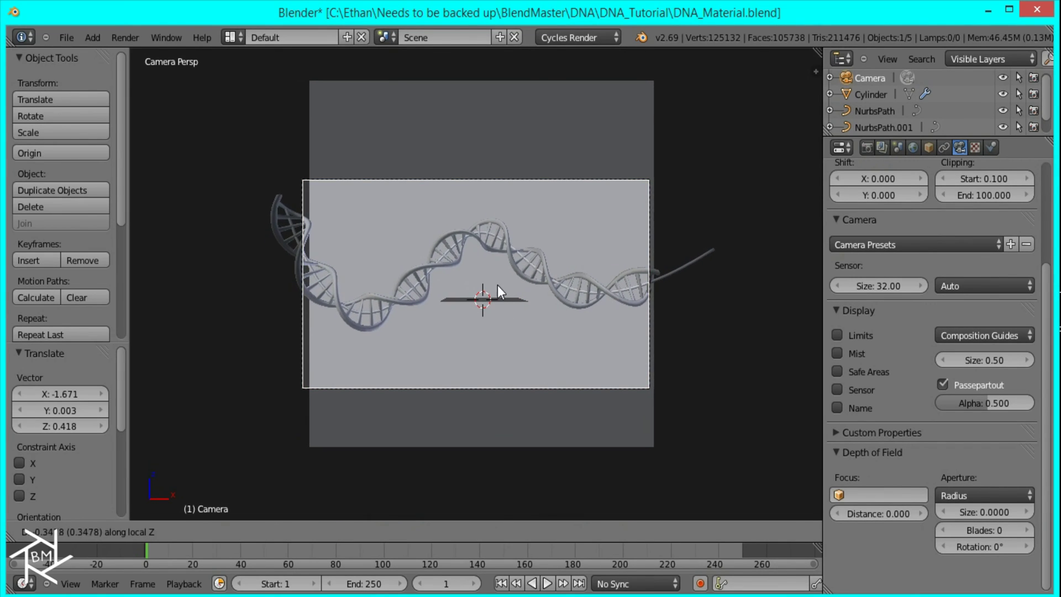
left_click(493, 274)
key("g")
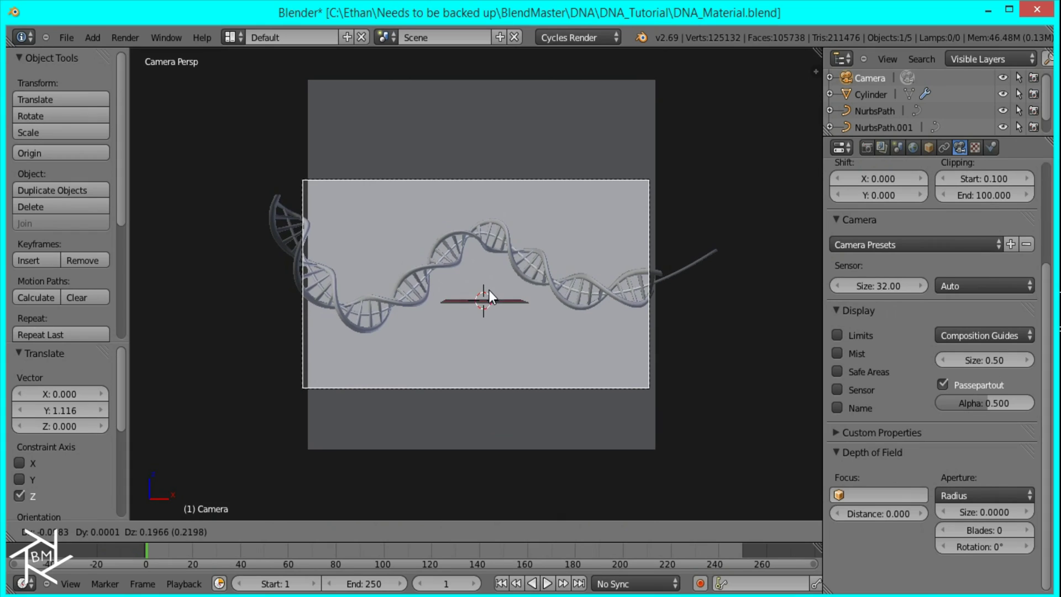
left_click(495, 294)
key("g")
key("z")
key("z")
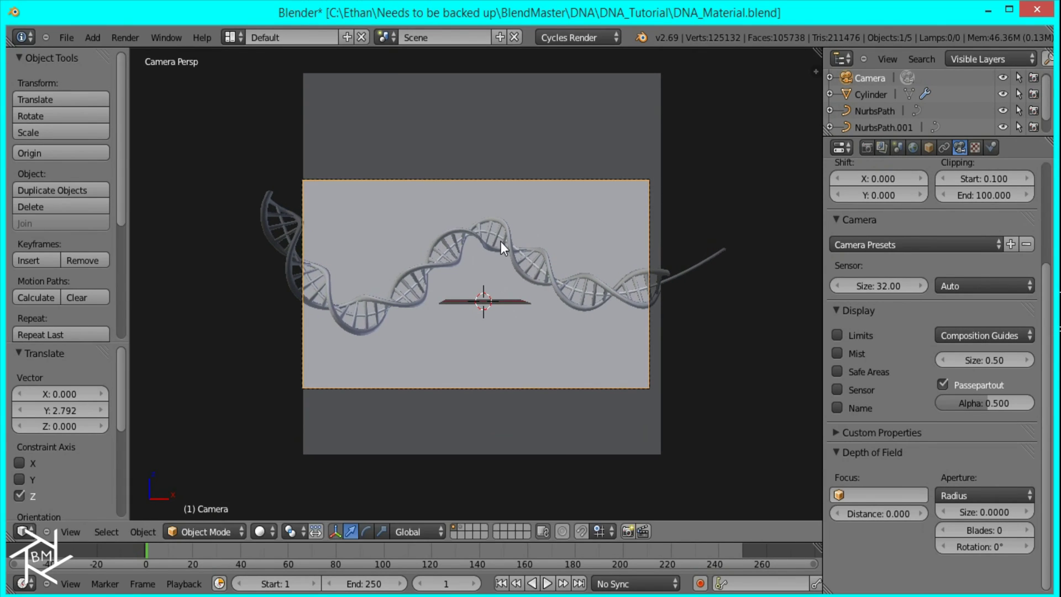
left_click(501, 241)
- Raise the camera about 1.1 units along the global Z axis
key("g")
key("z")
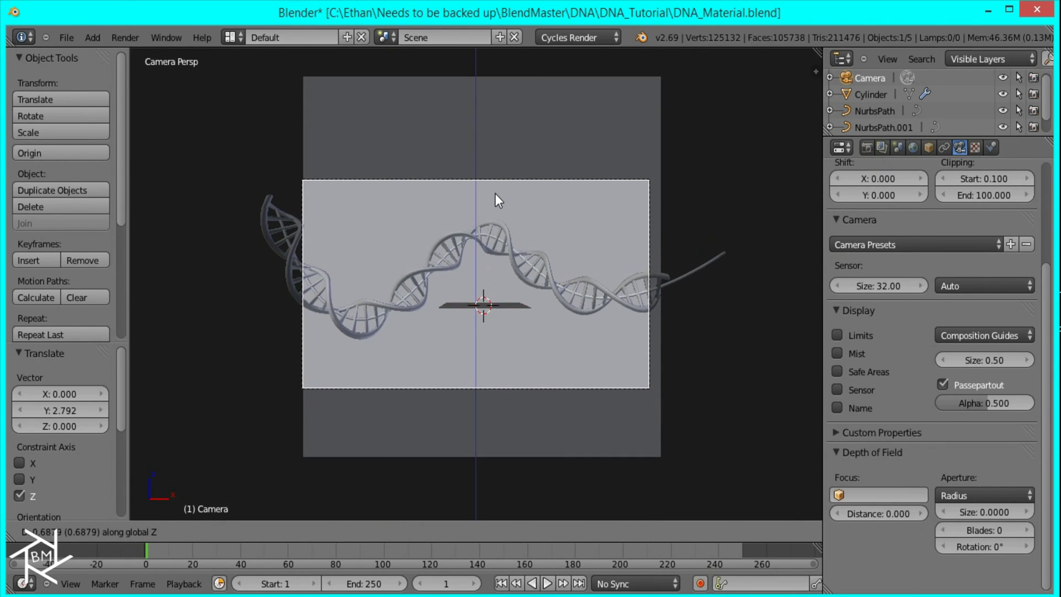
left_click(492, 171)
- Move the background plane about -1.7 units along X so it fills the camera frame
right_click(571, 235)
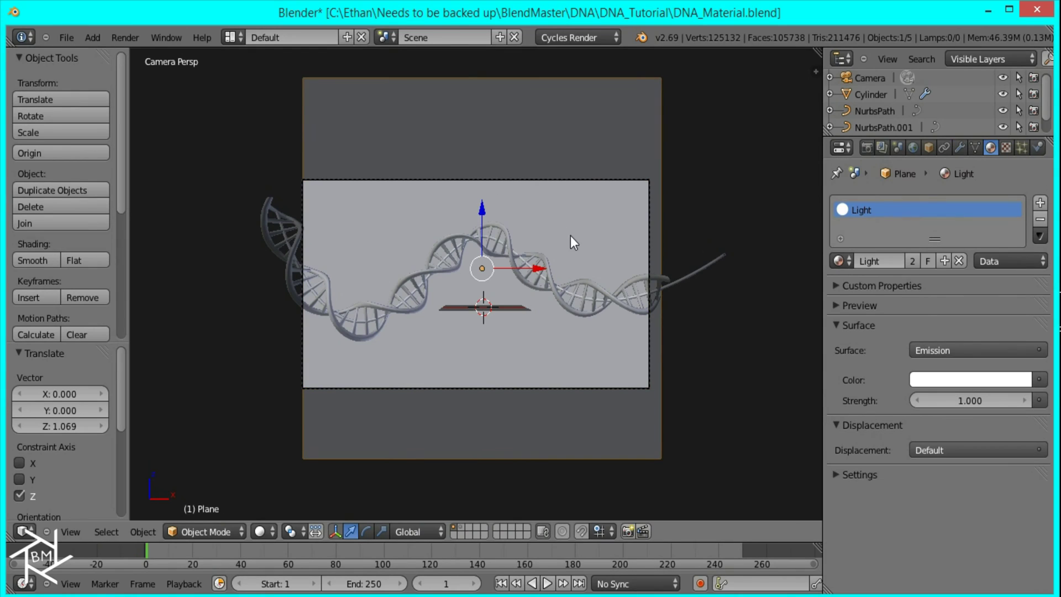
left_click_drag(539, 270, 531, 268)
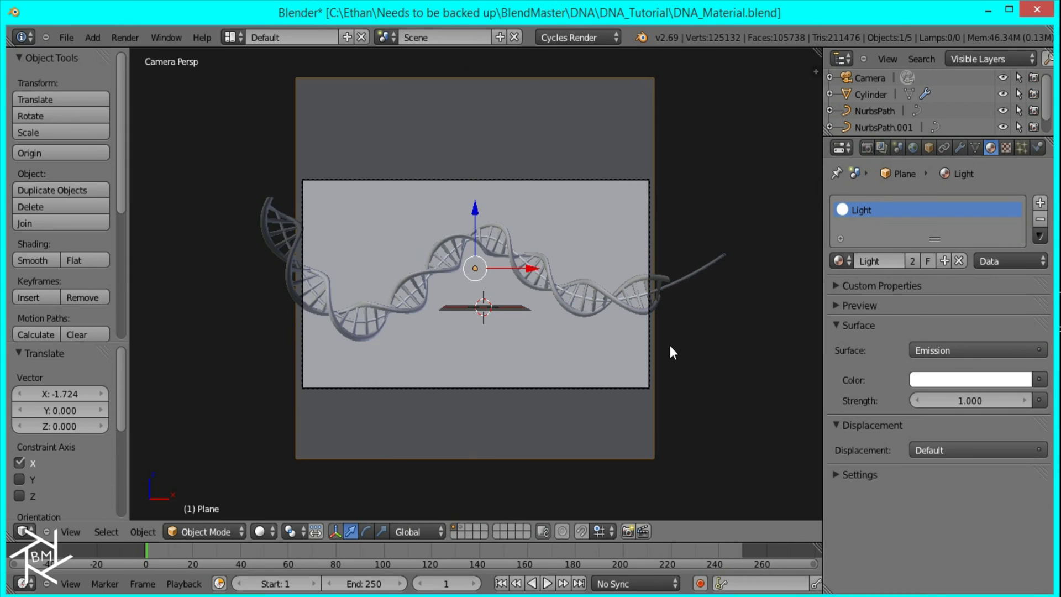
scroll(665, 345, "up", 4)
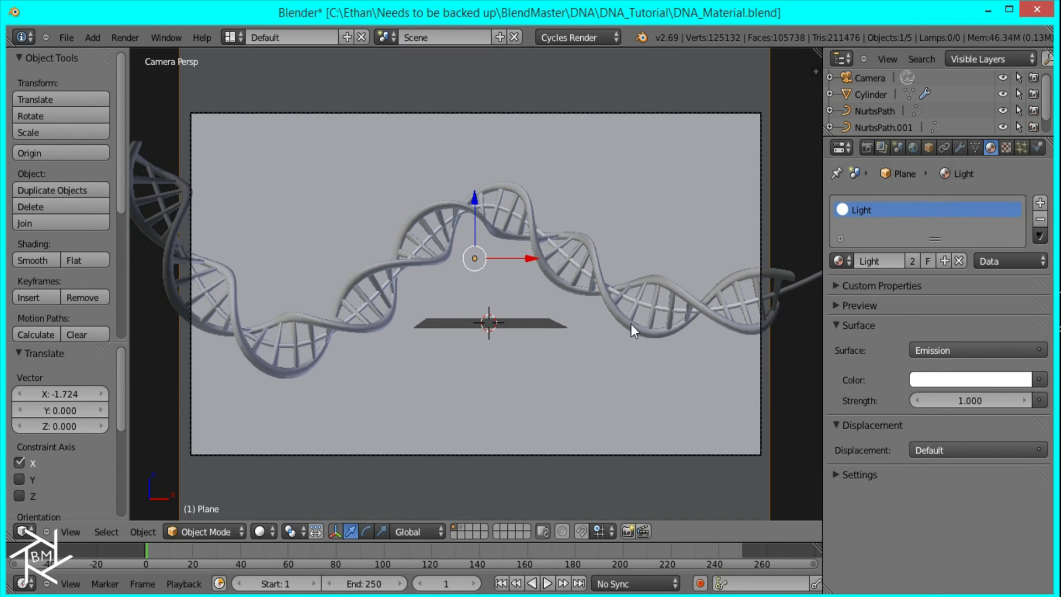
left_click(929, 147)
scroll(967, 413, "down", 3)
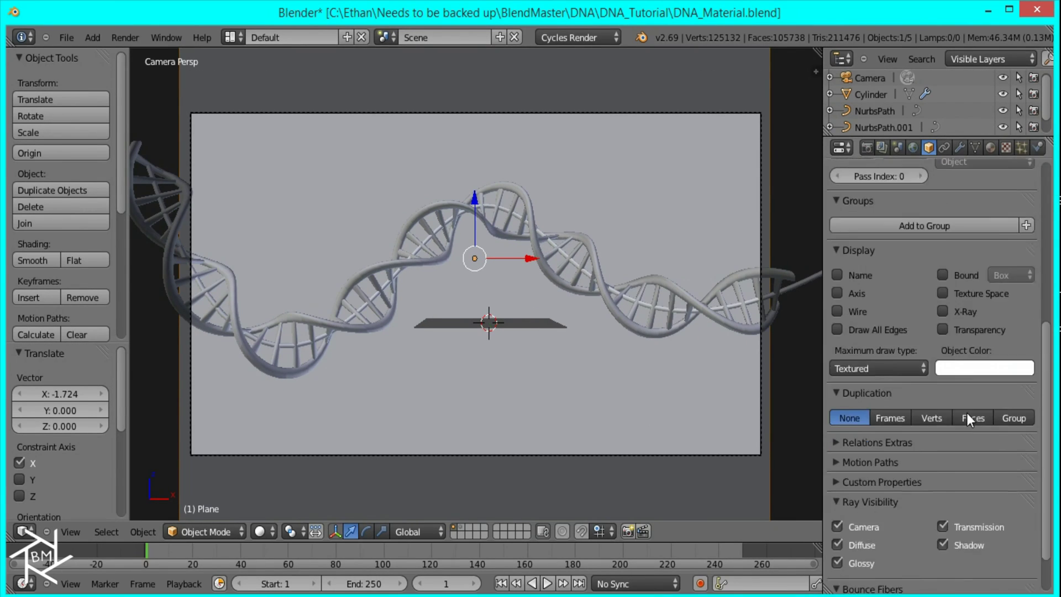
scroll(844, 472, "up", 5)
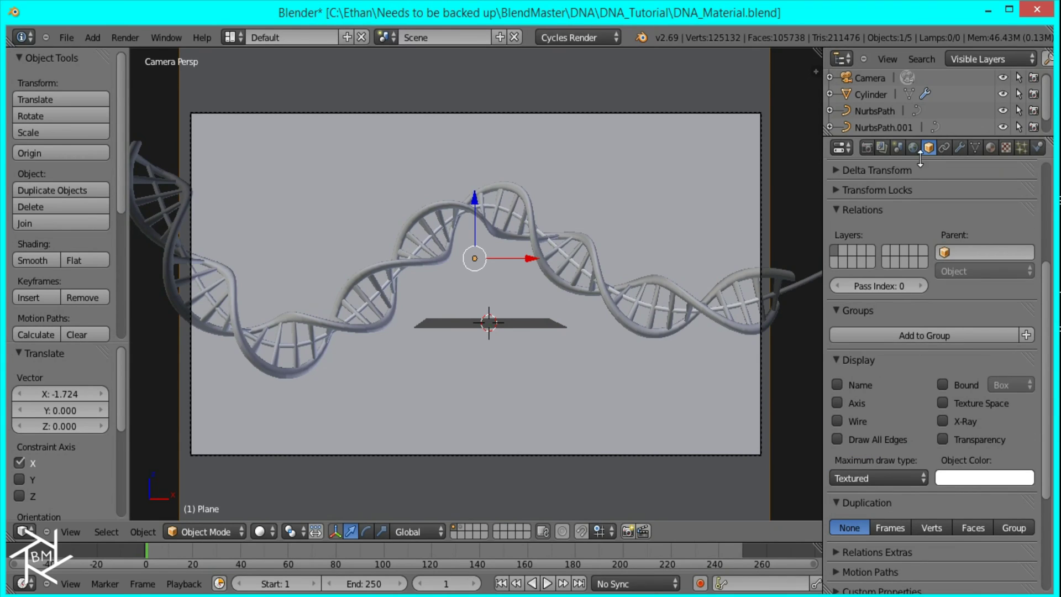
scroll(723, 396, "down", 4)
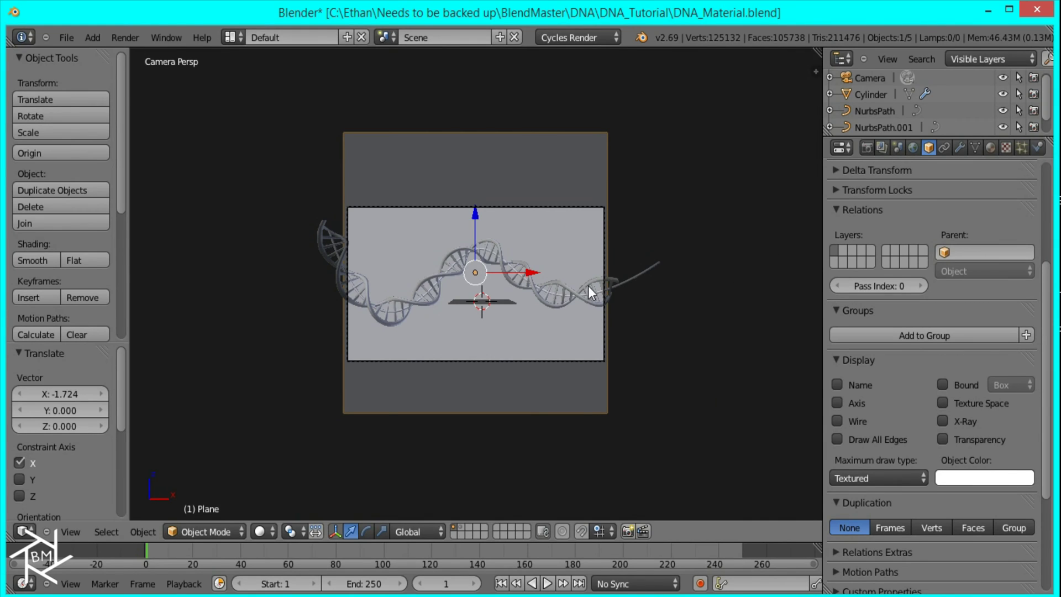
- Add a point lamp at the scene origin
key("shift+a")
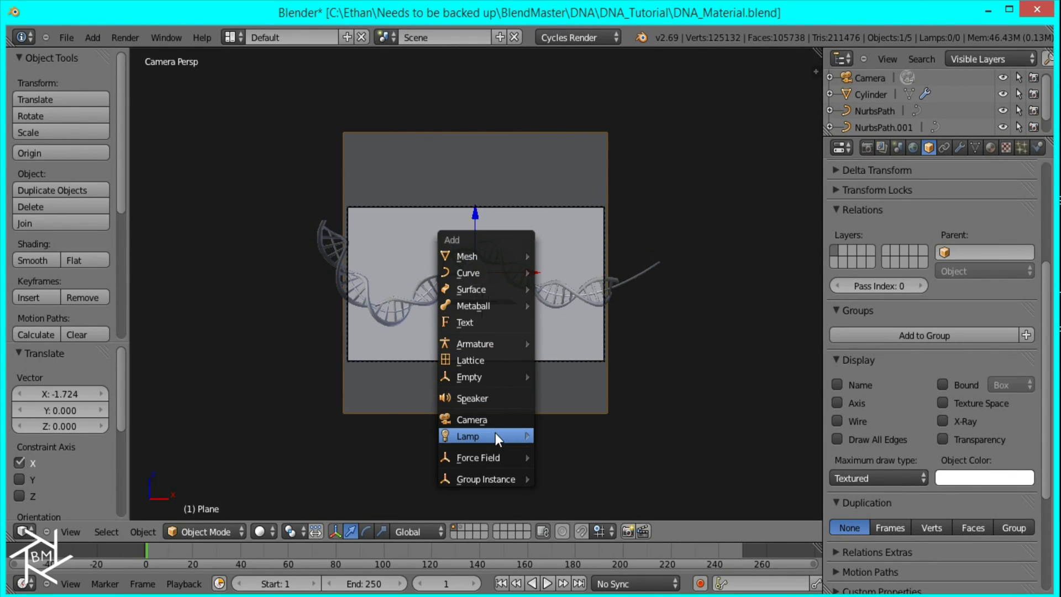
mouse_move(496, 437)
left_click(562, 436)
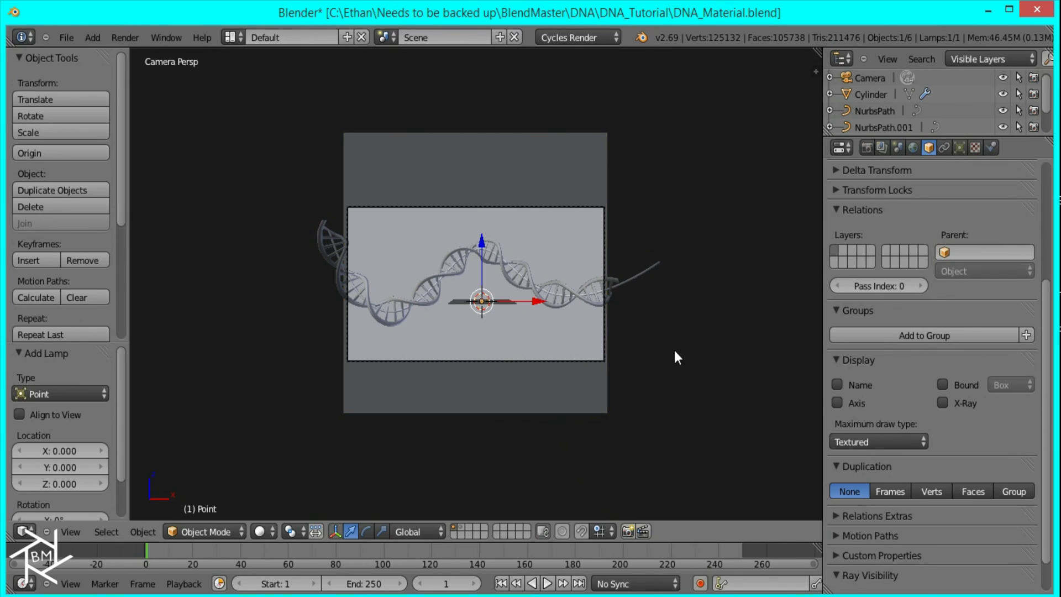
- Set the point lamp's Emission strength to 500
key("KP_3")
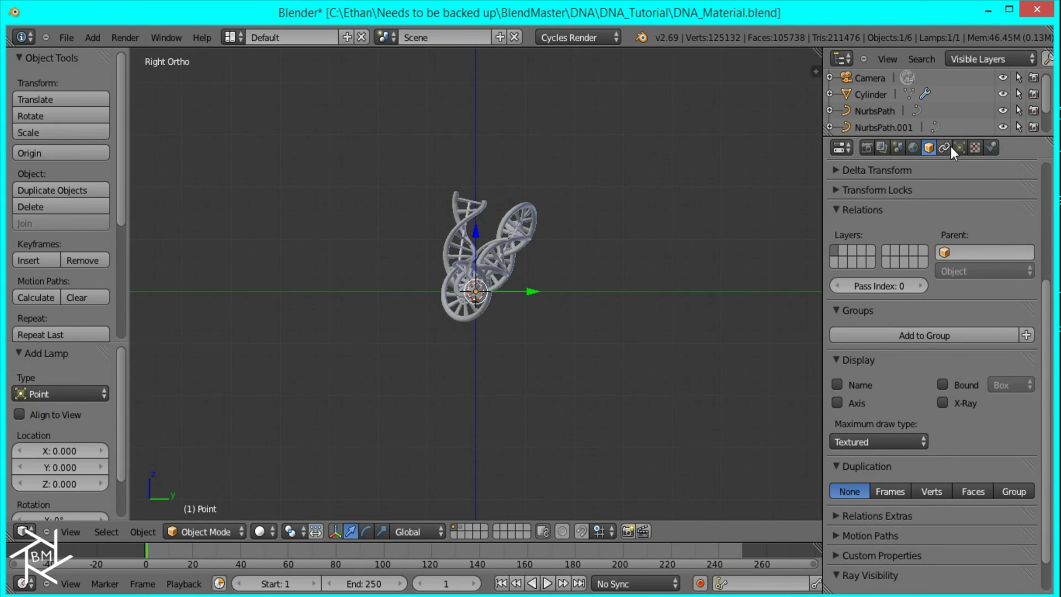
left_click(960, 147)
left_click(981, 282)
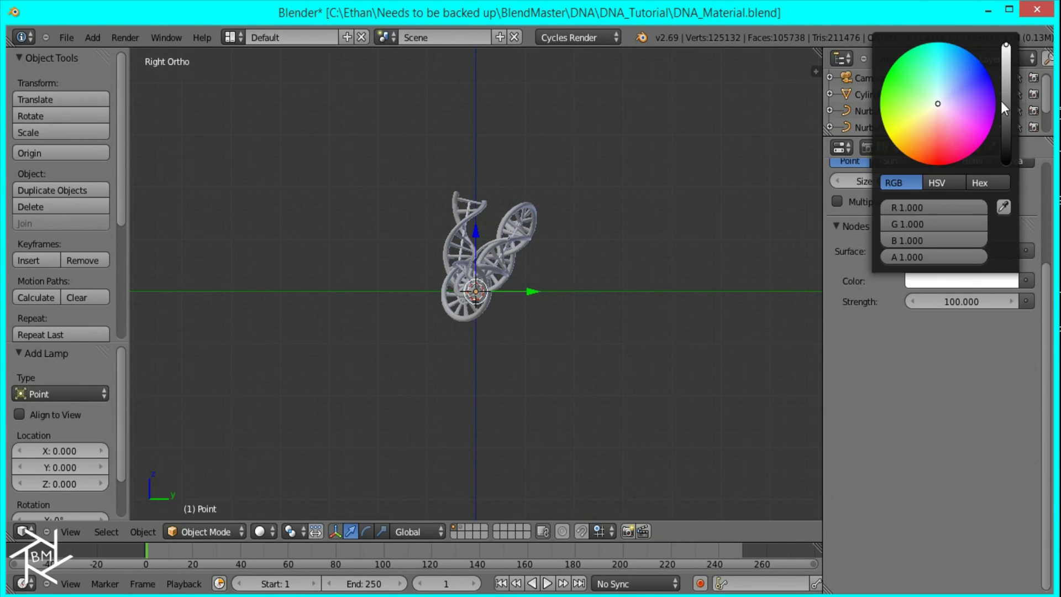
left_click(955, 303)
type("500")
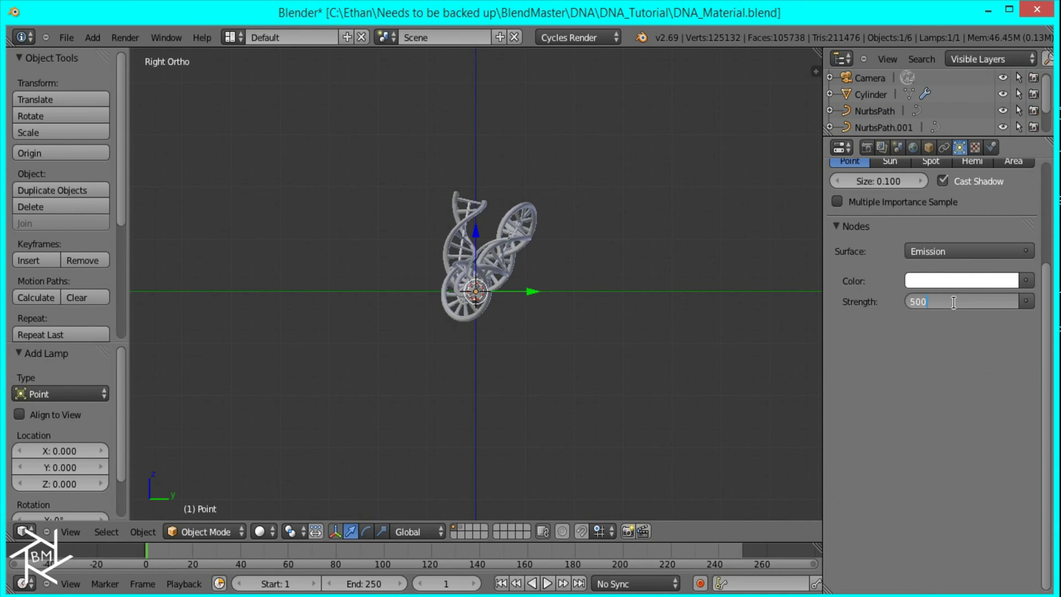
key("Return")
- Move the point lamp about 11.3 units along Y and 13.2 units up Z, and return to the camera view
scroll(476, 348, "up", 5)
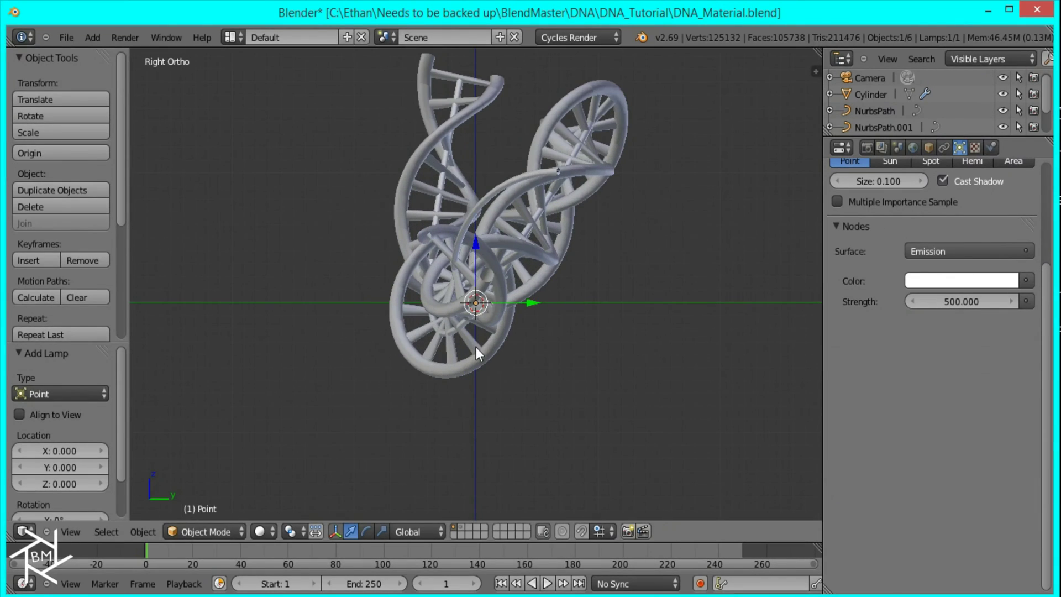
key("g")
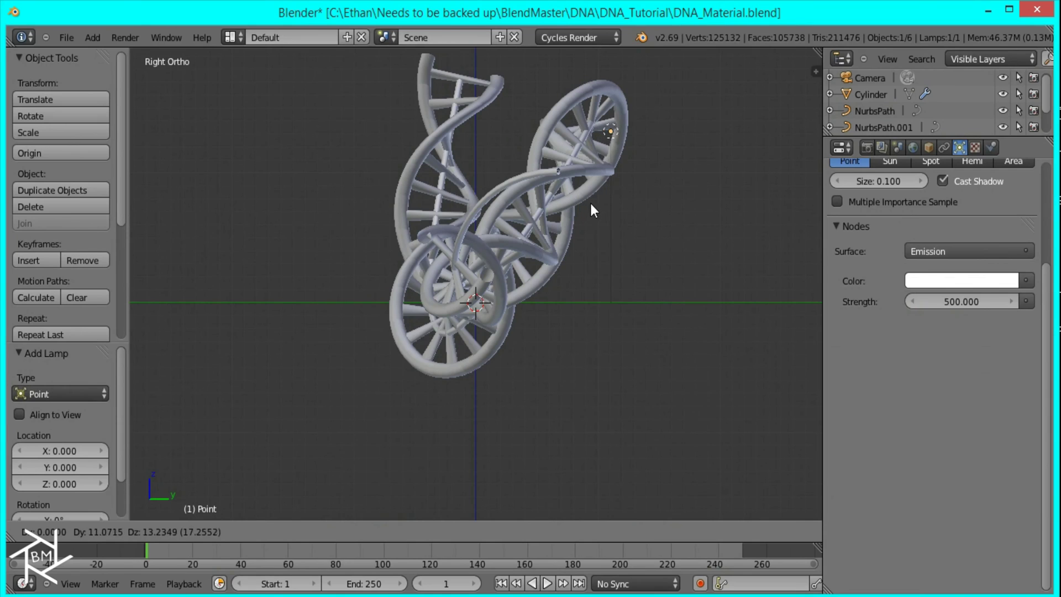
left_click(592, 204)
key("KP_7")
key("KP_0")
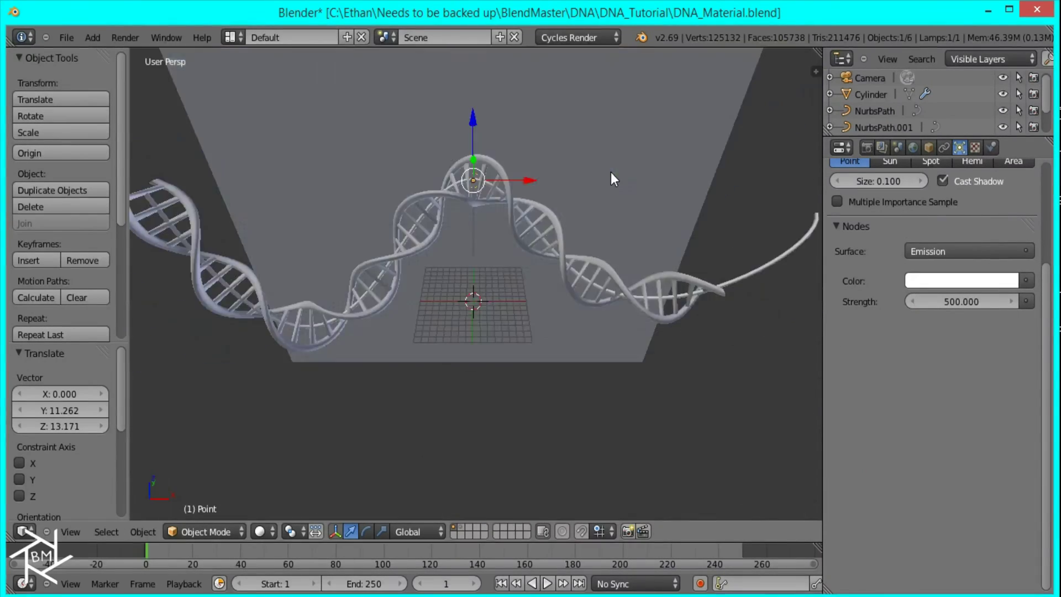
key("Home")
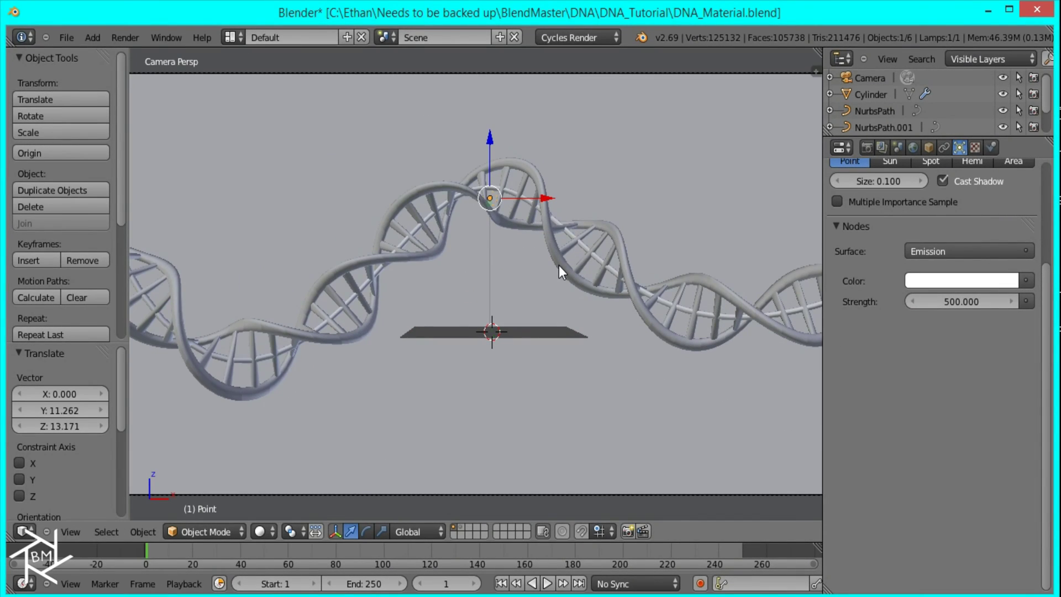
- Give the DNA helix mesh a new material
right_click(559, 260)
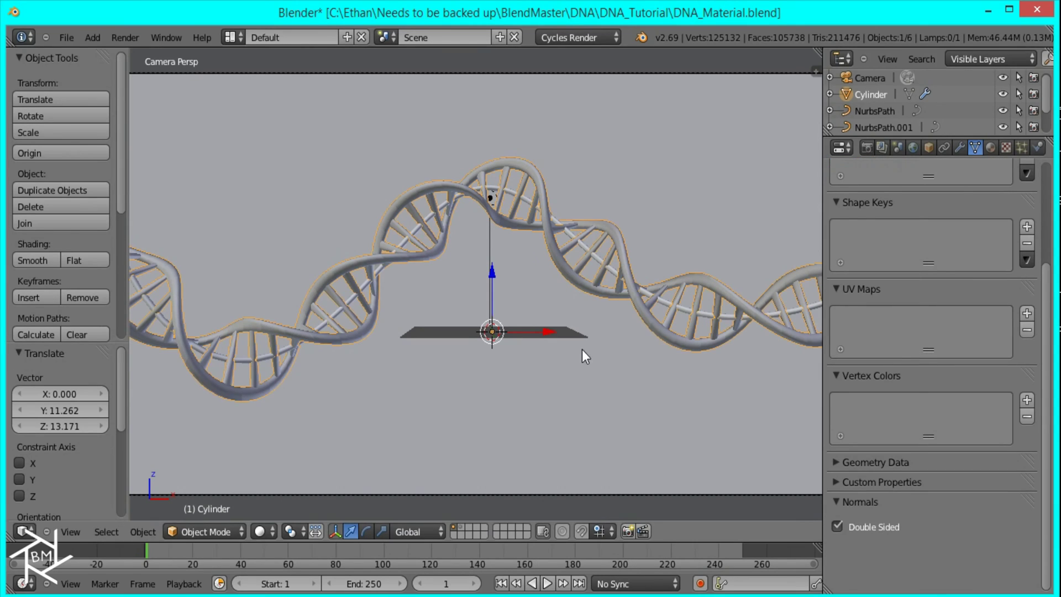
scroll(809, 296, "down", 2)
scroll(980, 198, "up", 3)
left_click(991, 148)
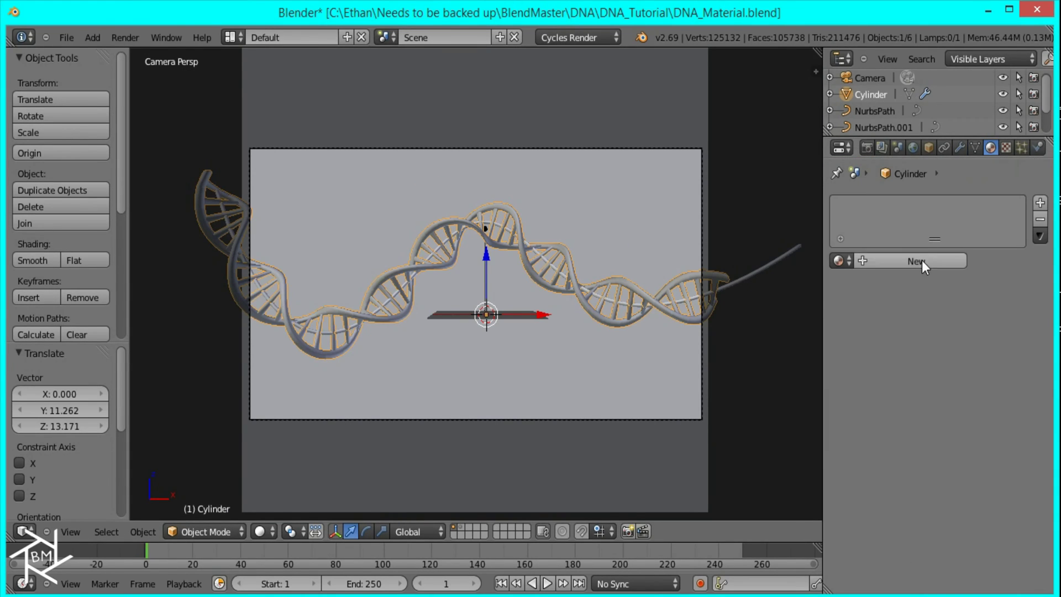
- Split the 3D viewport horizontally and turn the lower area into a Node Editor
left_click_drag(10, 537, 10, 302)
left_click(22, 532)
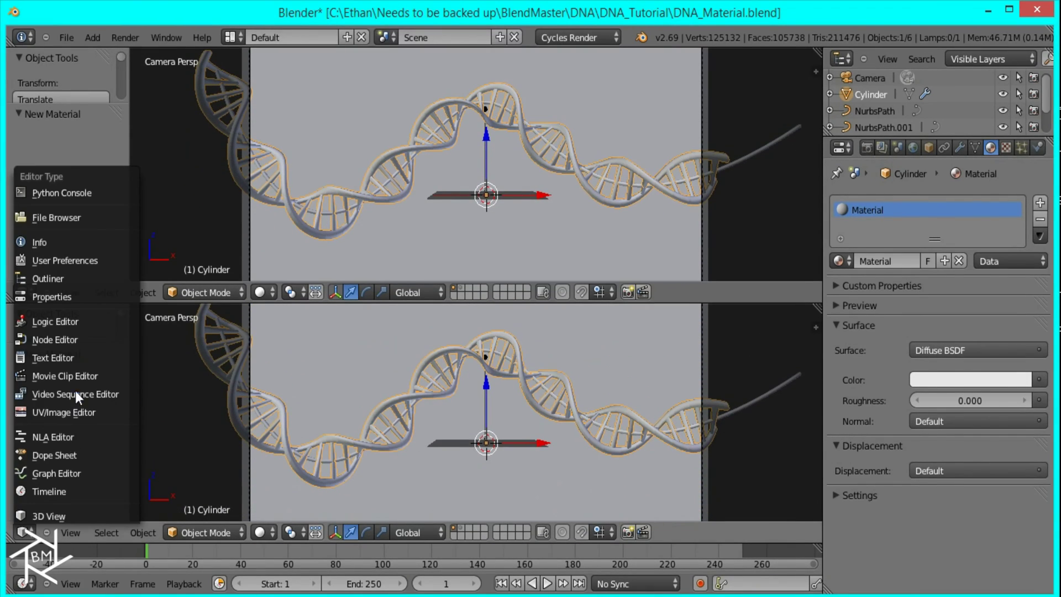
left_click(65, 340)
- Replace the Diffuse BSDF node with a Subsurface Scattering shader connected to the Material Output's Surface
left_click(280, 412)
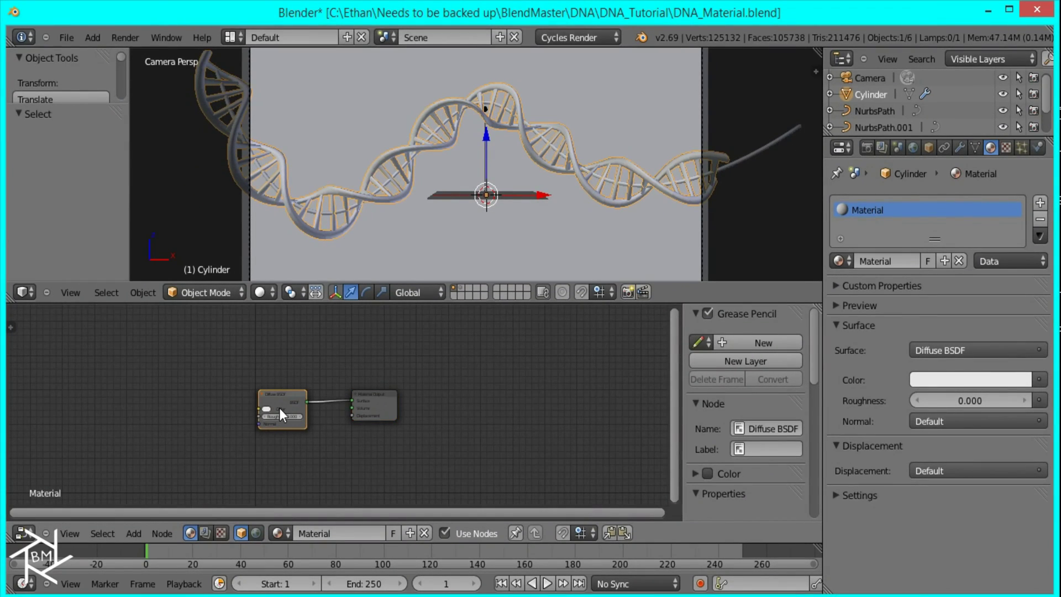
key("Home")
key("x")
key("shift+a")
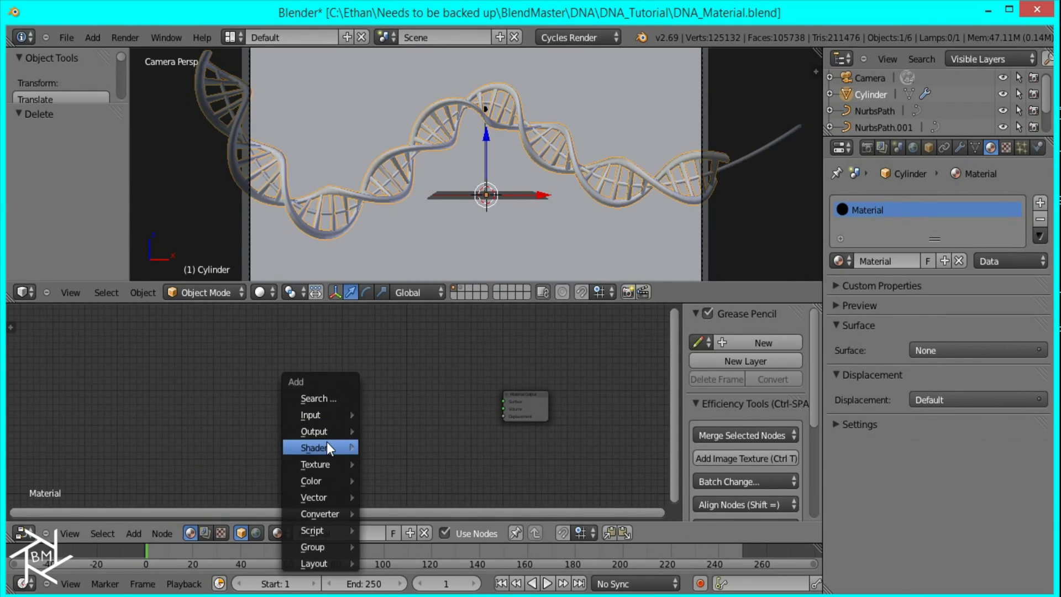
mouse_move(317, 482)
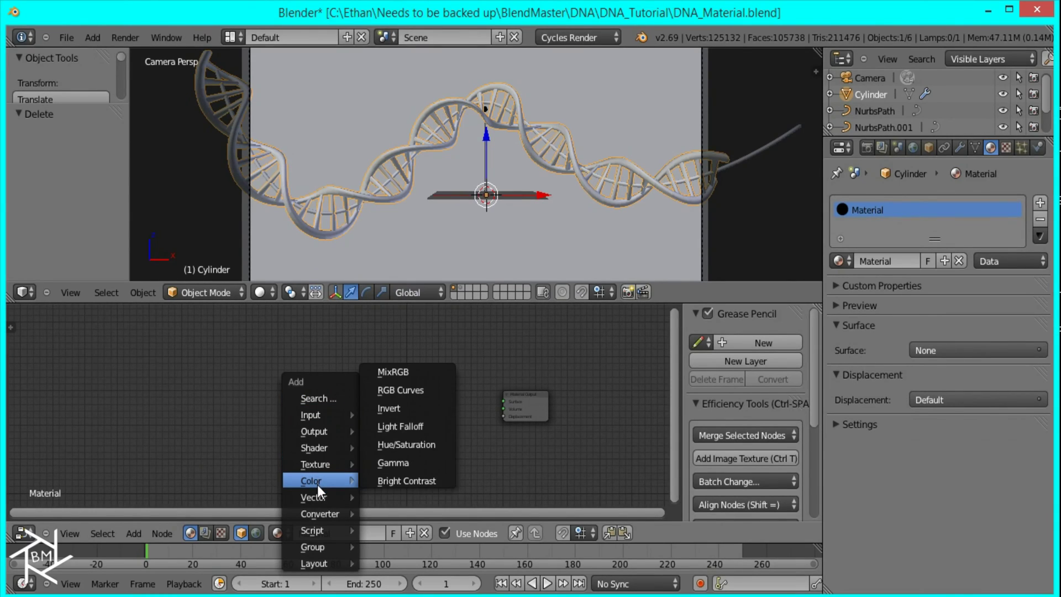
mouse_move(338, 449)
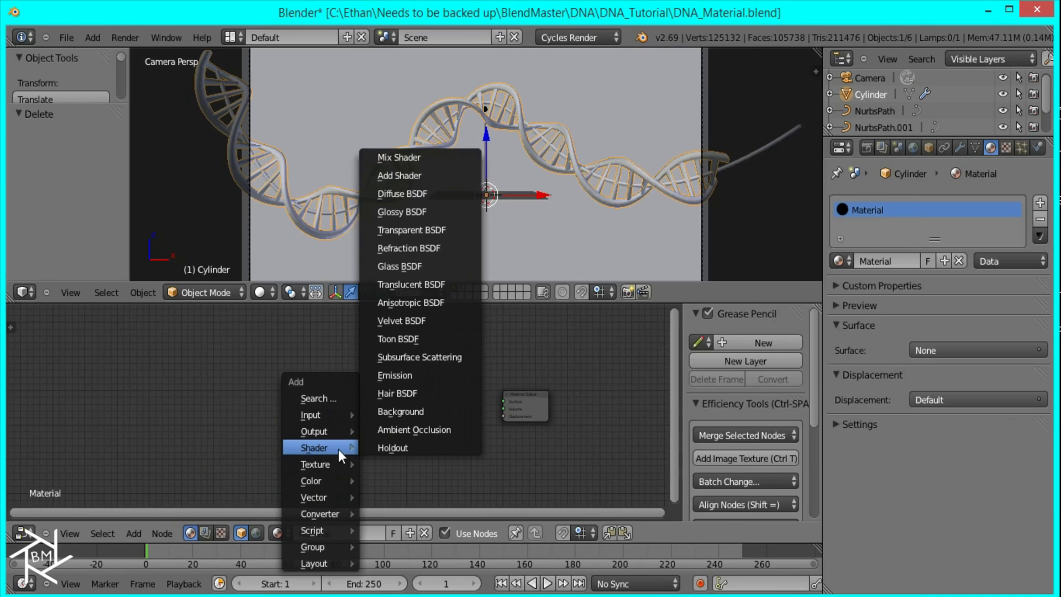
left_click(411, 357)
left_click(233, 353)
left_click_drag(279, 365, 512, 405)
- Add two Transparent BSDF nodes below the Subsurface Scattering node
middle_click_drag(346, 409, 363, 384)
key("shift+a")
mouse_move(349, 390)
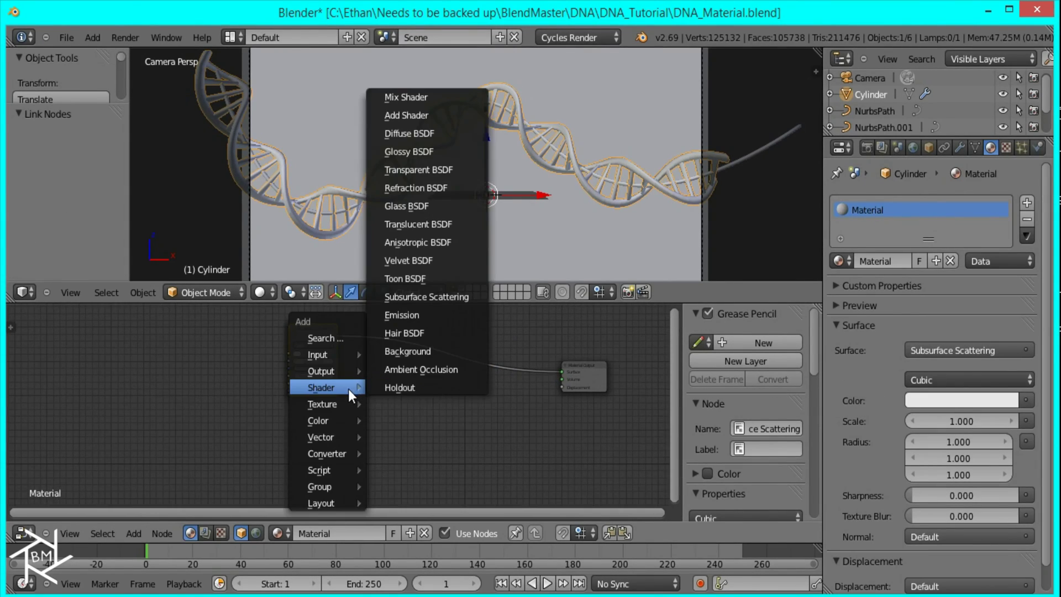
left_click(412, 169)
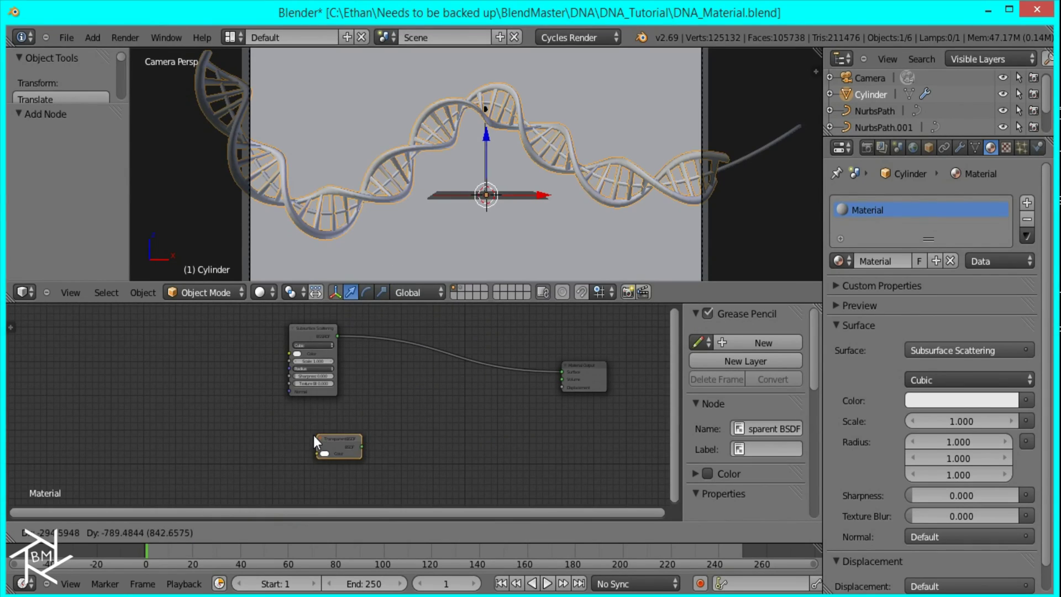
left_click(293, 407)
key("shift+a")
mouse_move(330, 385)
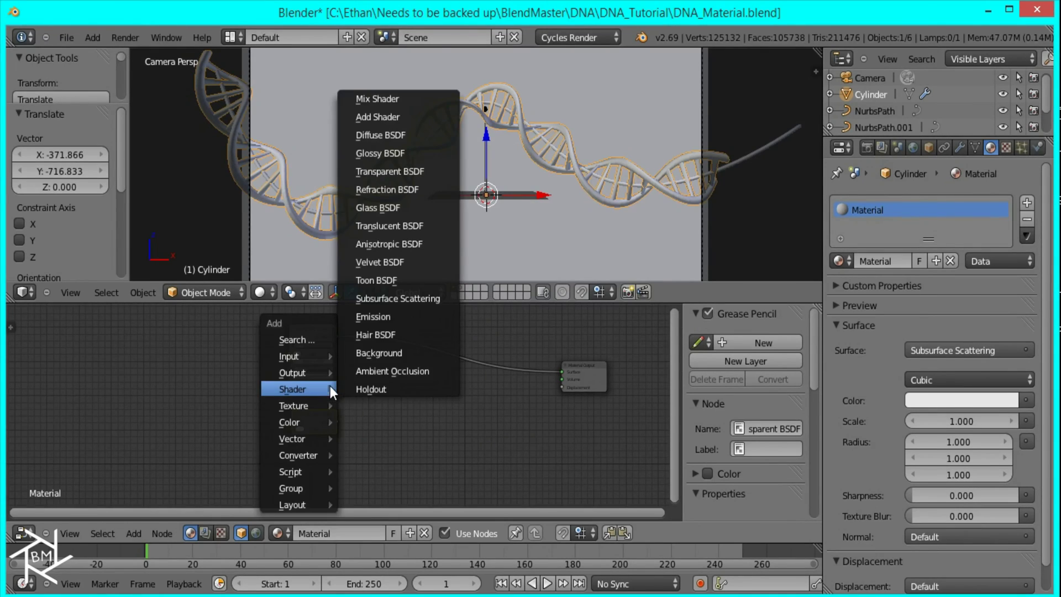
left_click(388, 172)
left_click(360, 442)
- Add an RGB node and a Hue Saturation Value node before the shader nodes
middle_click_drag(361, 443, 474, 445)
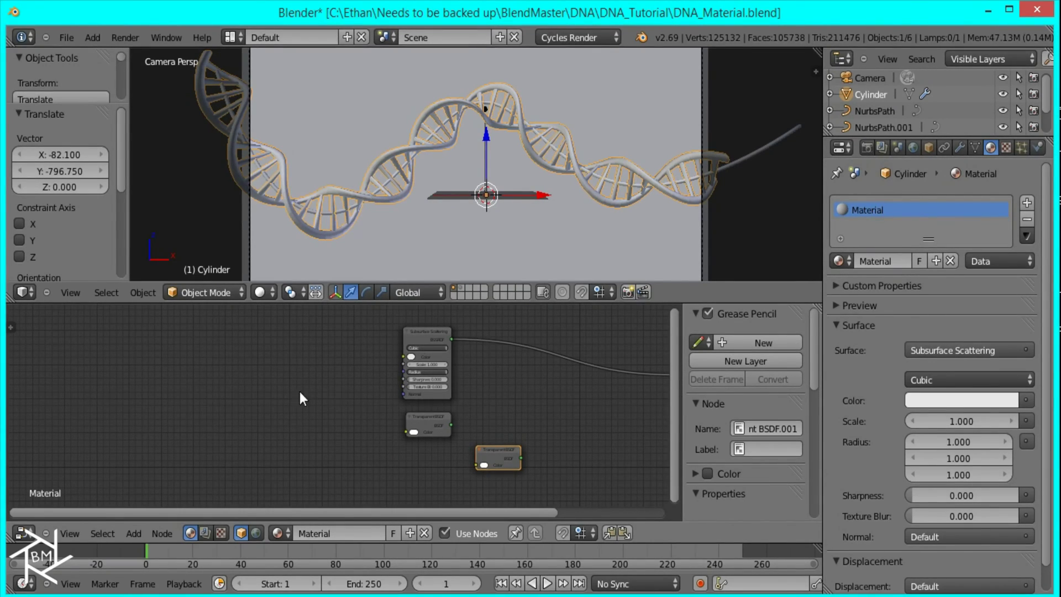
key("shift+a")
mouse_move(280, 353)
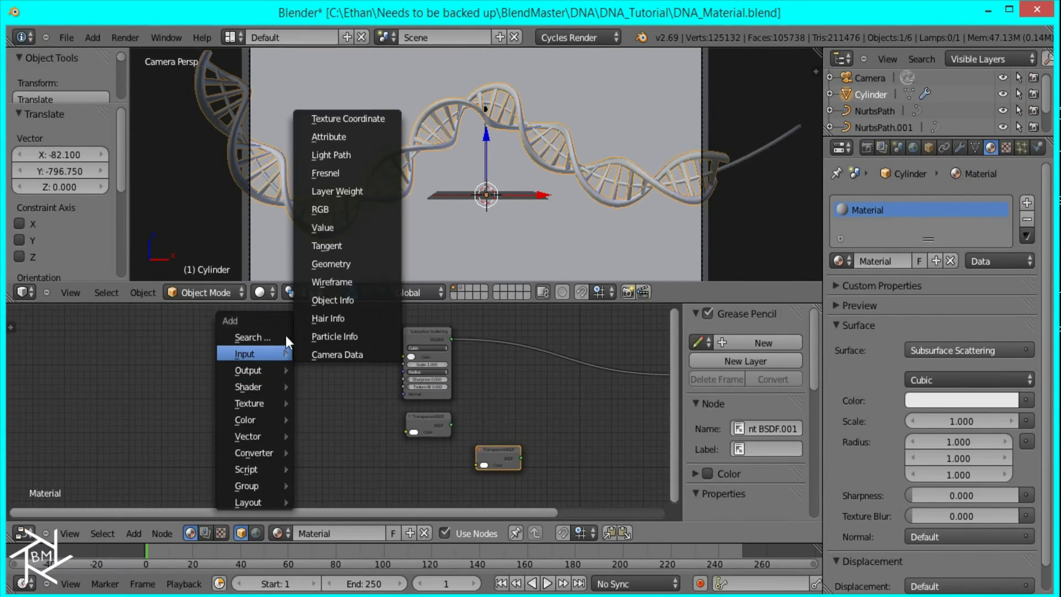
left_click(328, 209)
left_click(305, 395)
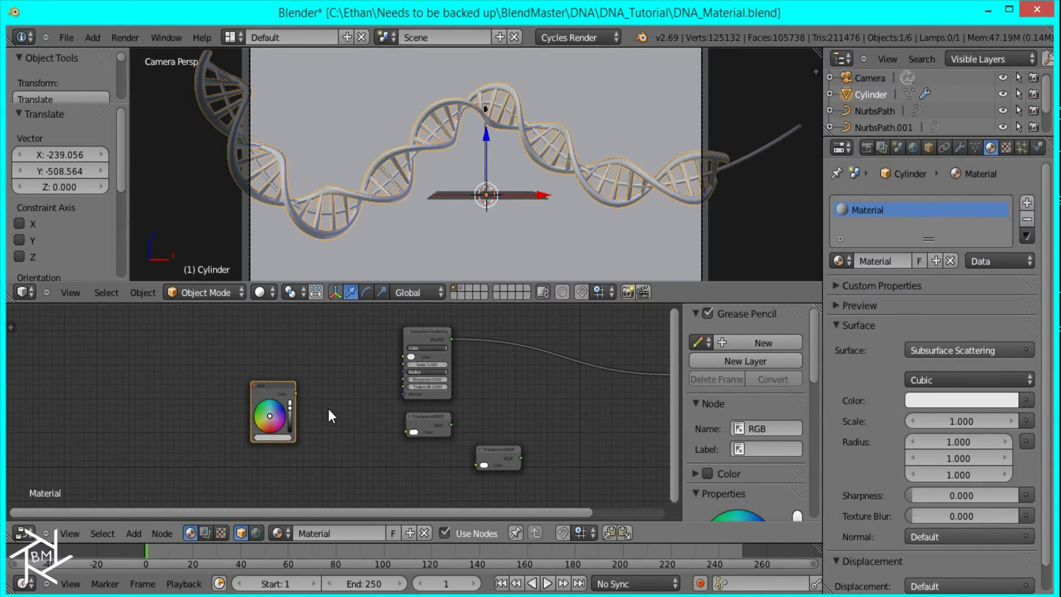
key("shift+a")
mouse_move(302, 468)
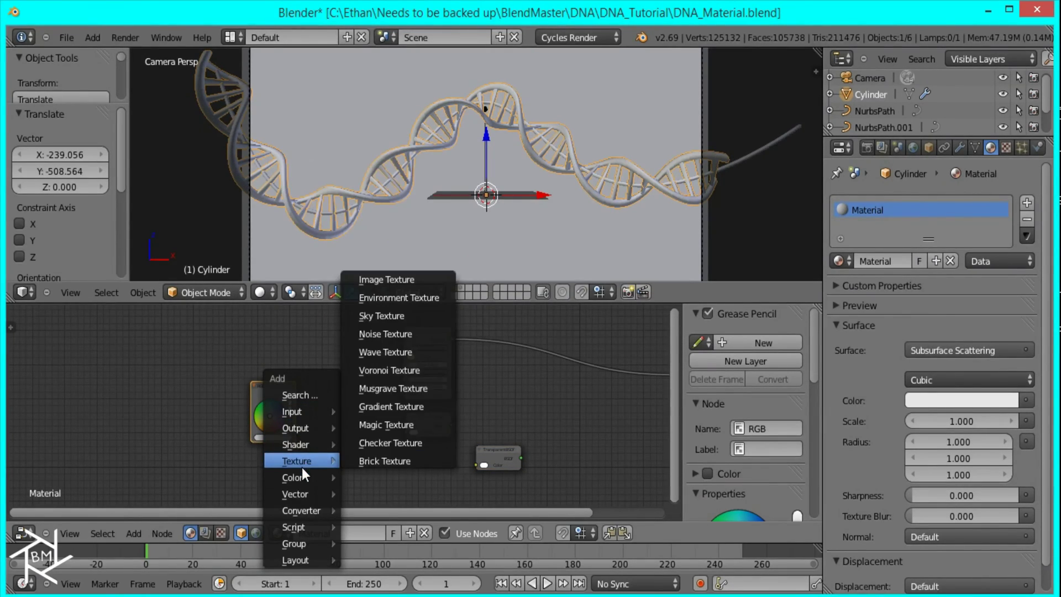
left_click(370, 443)
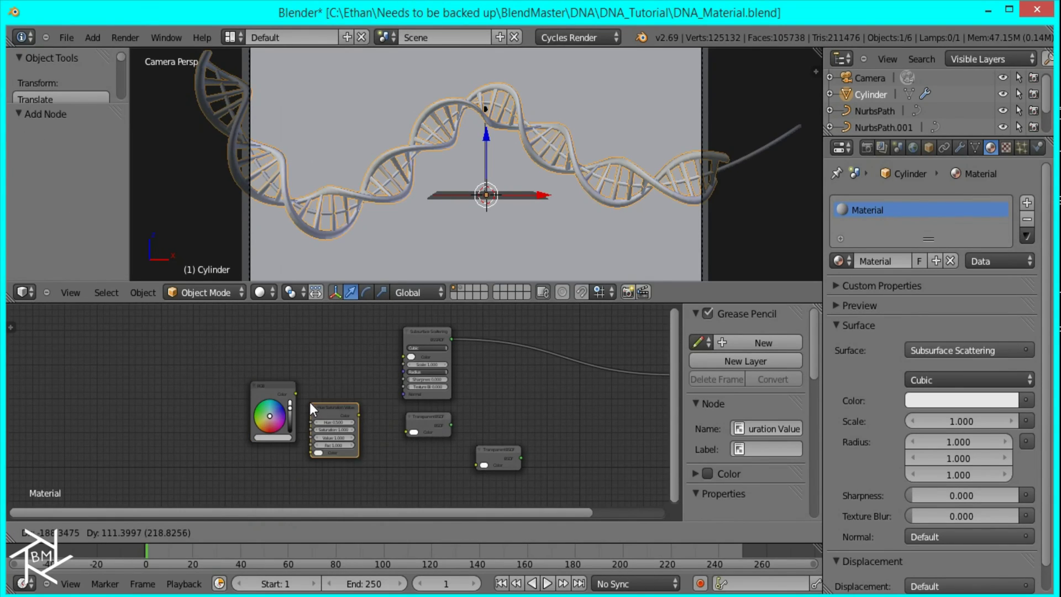
left_click(310, 420)
- Connect the RGB color to the Hue Saturation Value and Subsurface Scattering nodes, and the Hue Saturation Value output to both Transparent BSDFs
scroll(299, 427, "up", 4)
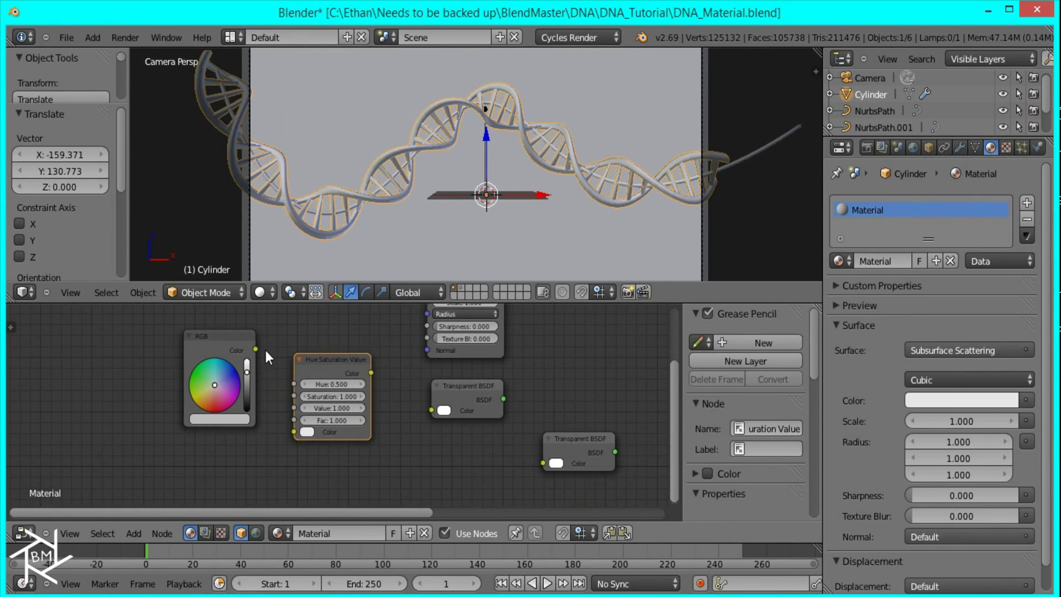
left_click_drag(293, 408, 295, 431)
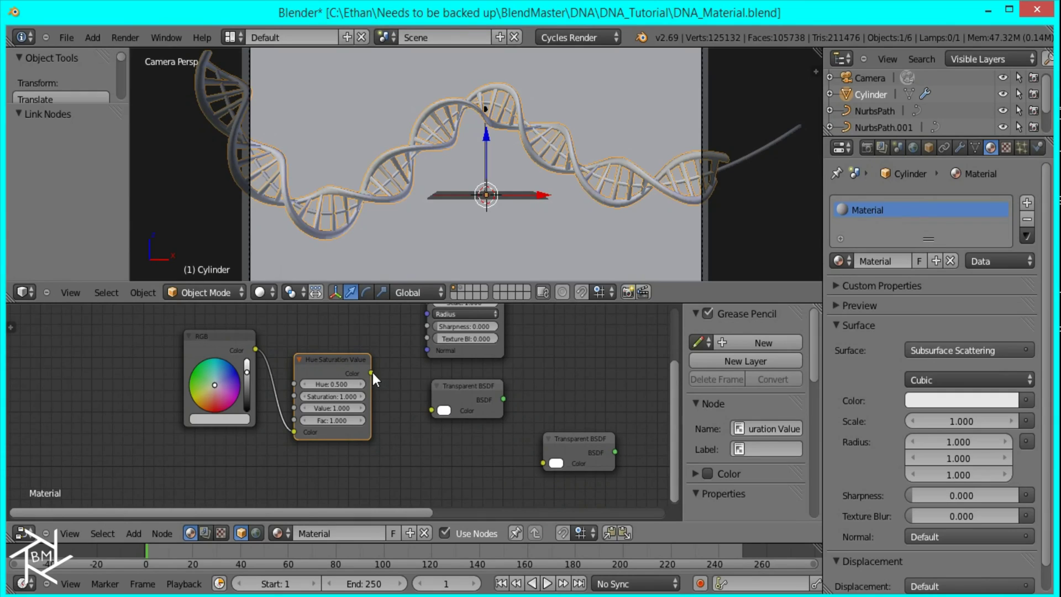
left_click_drag(373, 372, 433, 409)
left_click_drag(371, 374, 545, 464)
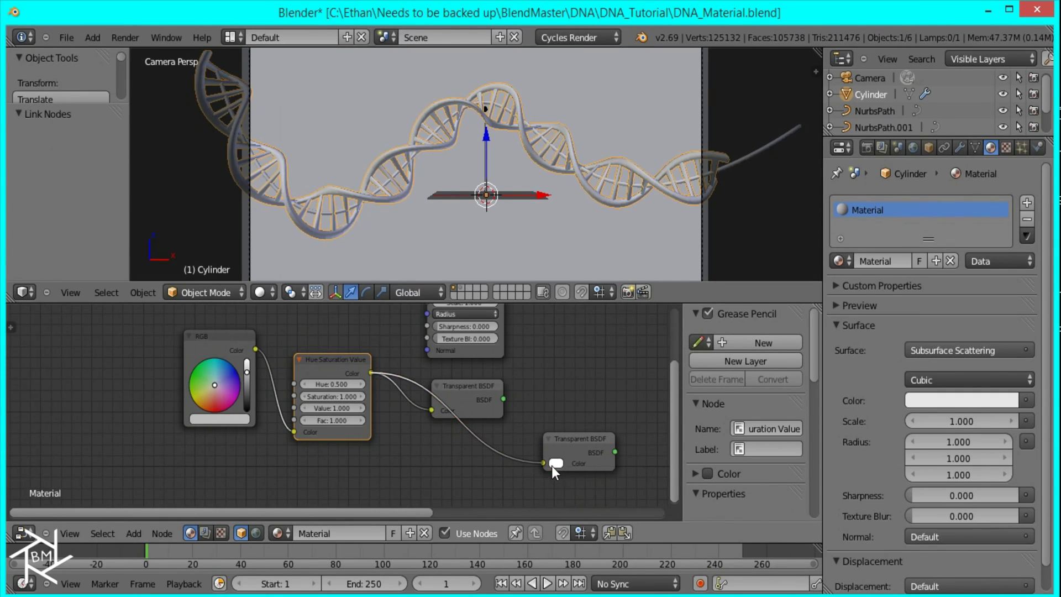
middle_click_drag(234, 369, 216, 442)
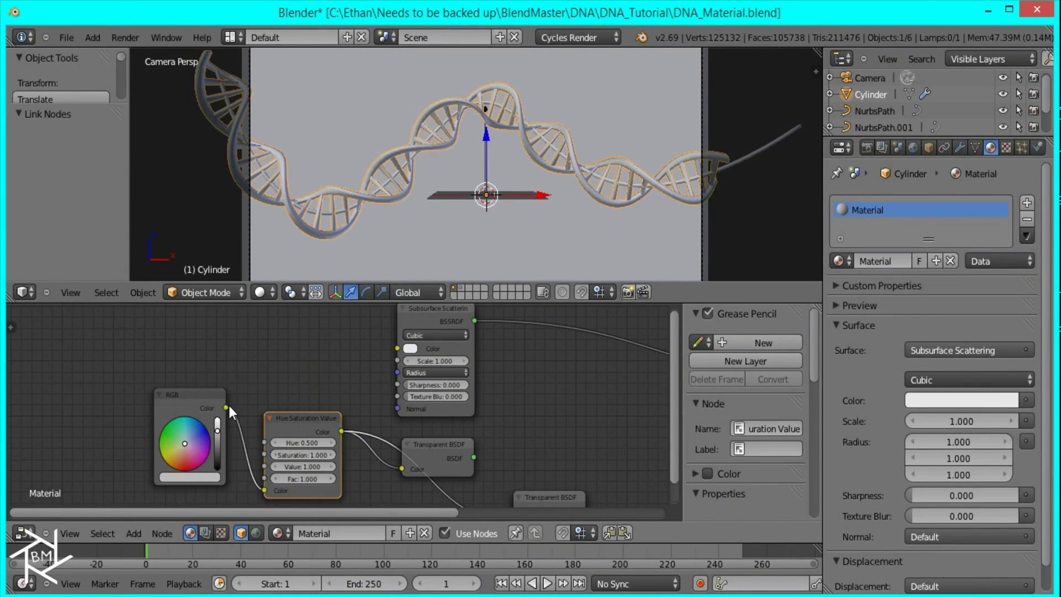
left_click_drag(227, 408, 399, 348)
- Replace the upper Transparent BSDF with a Translucent BSDF, feeding it and the remaining Transparent BSDF from the Hue Saturation Value color
middle_click_drag(441, 408, 361, 343)
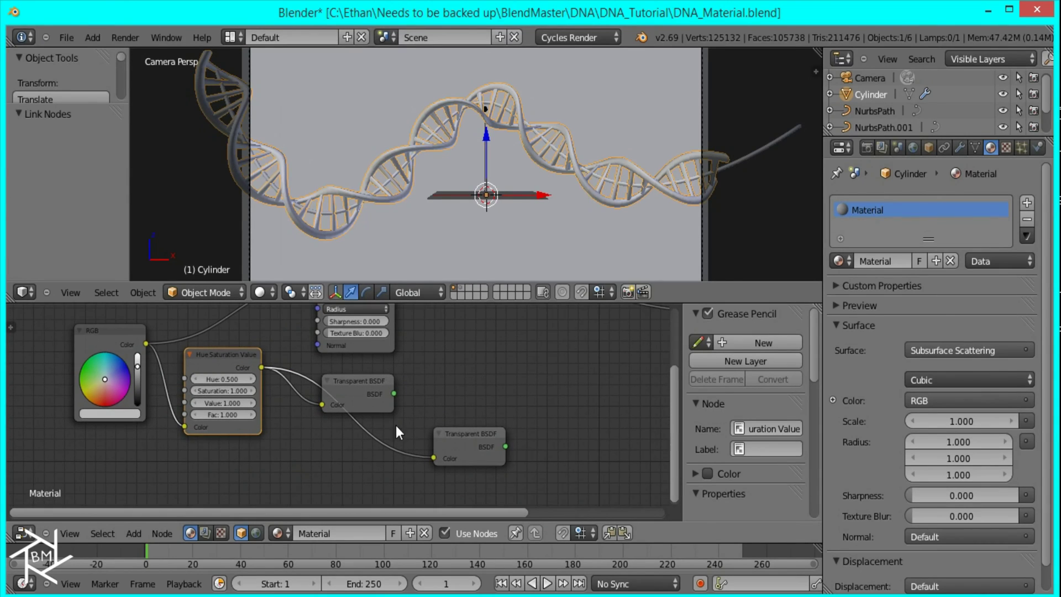
right_click(375, 385)
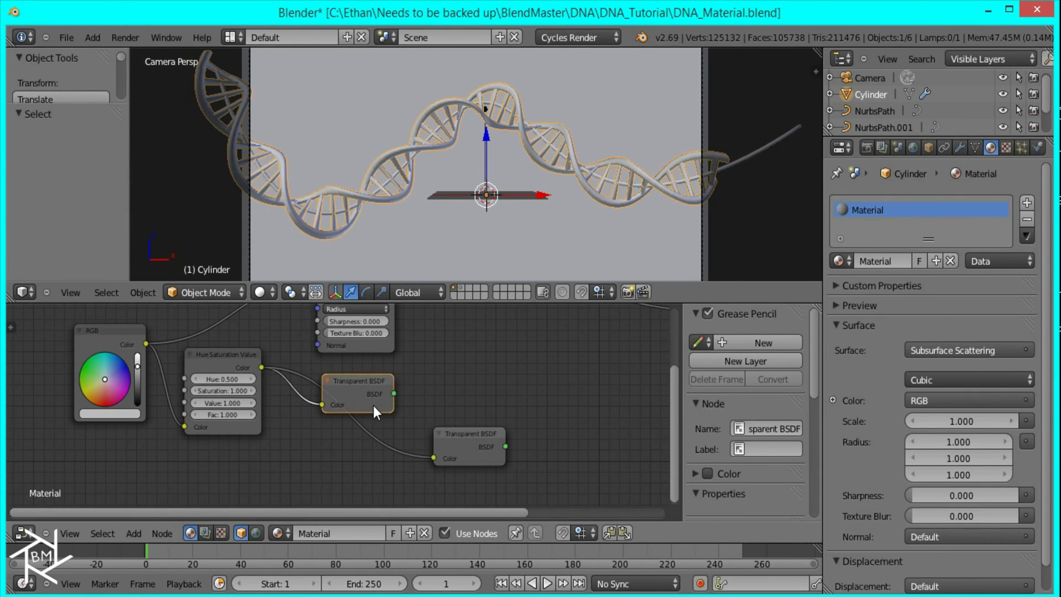
key("x")
key("shift+a")
mouse_move(346, 373)
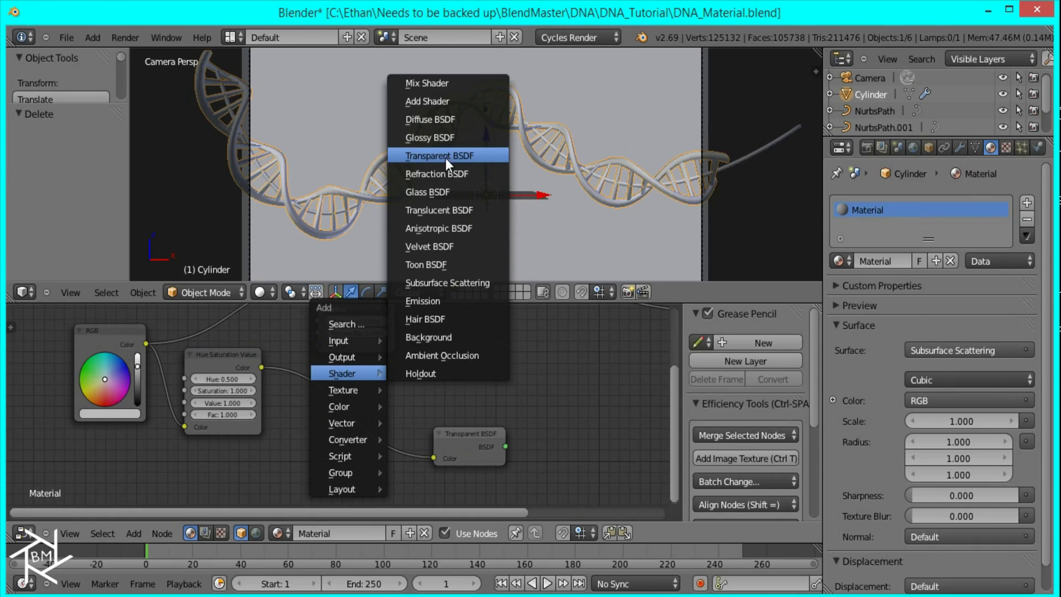
left_click(444, 206)
left_click(320, 368)
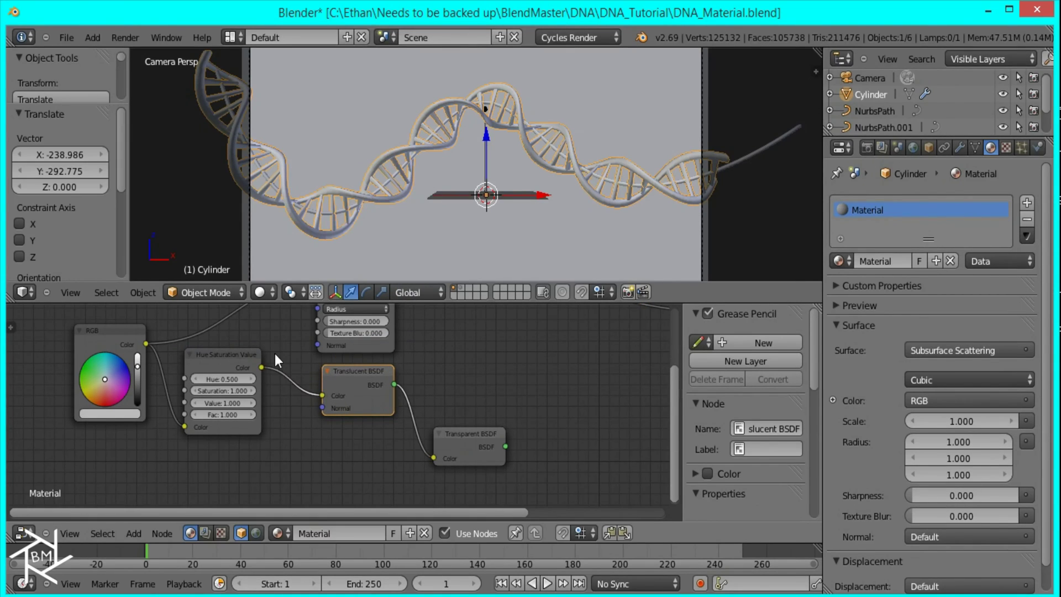
left_click_drag(263, 367, 434, 458)
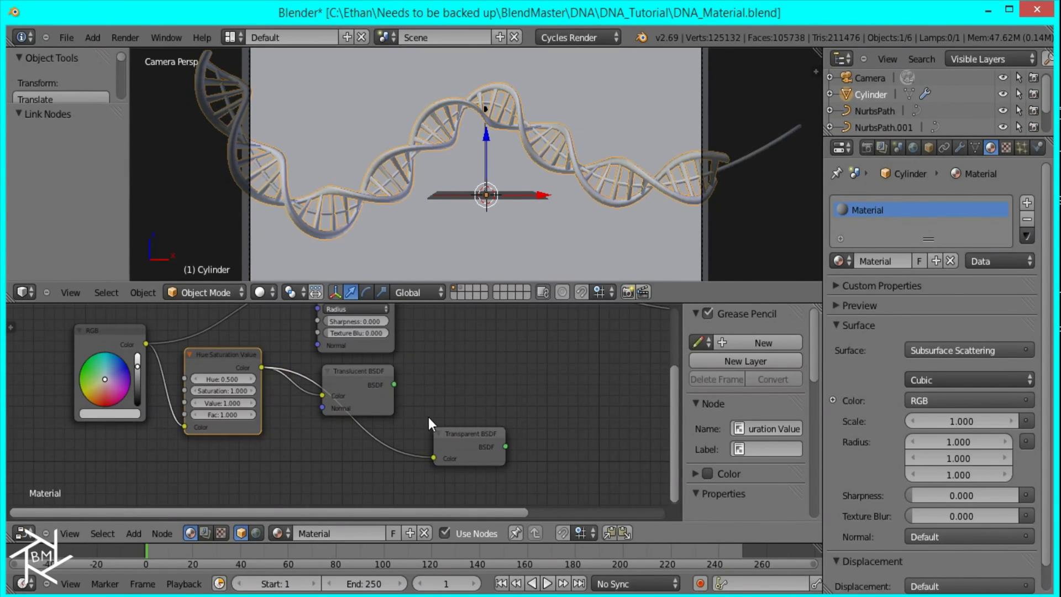
- Move the Transparent BSDF node to sit directly below the Translucent BSDF node
scroll(429, 420, "down", 2)
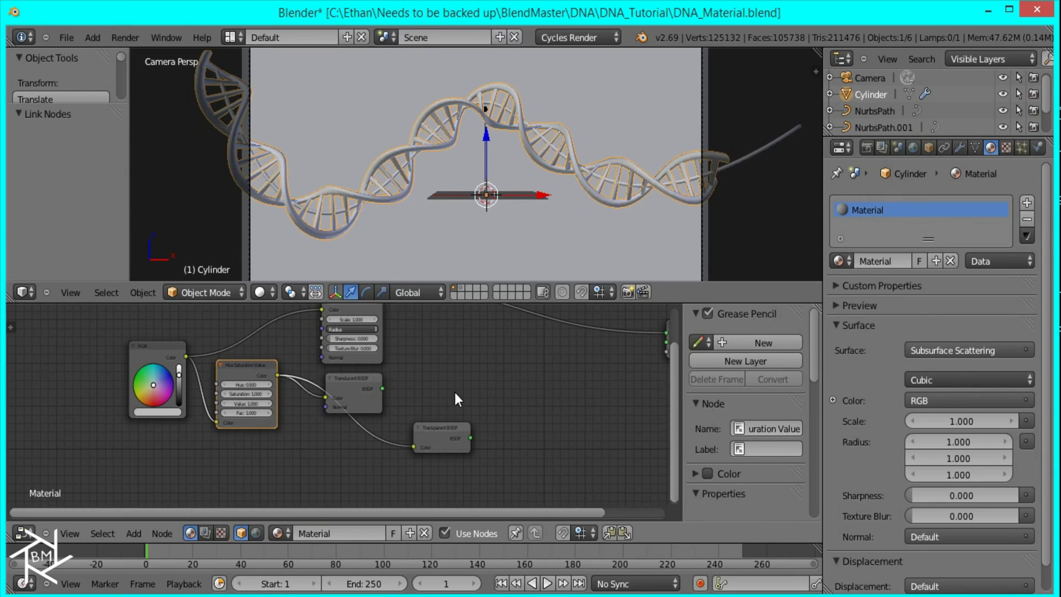
left_click(449, 430)
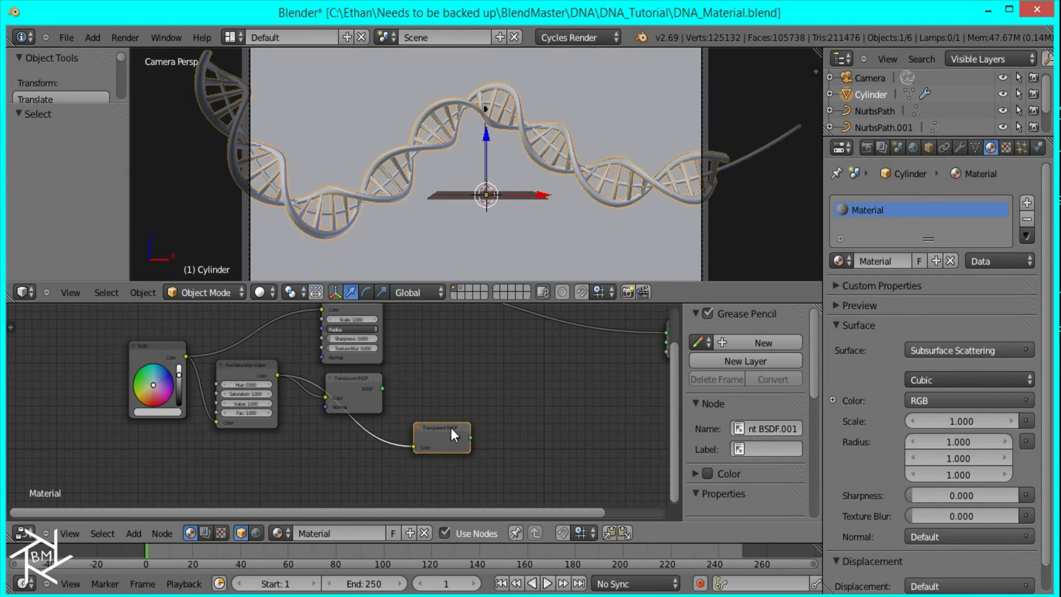
key("g")
left_click(331, 453)
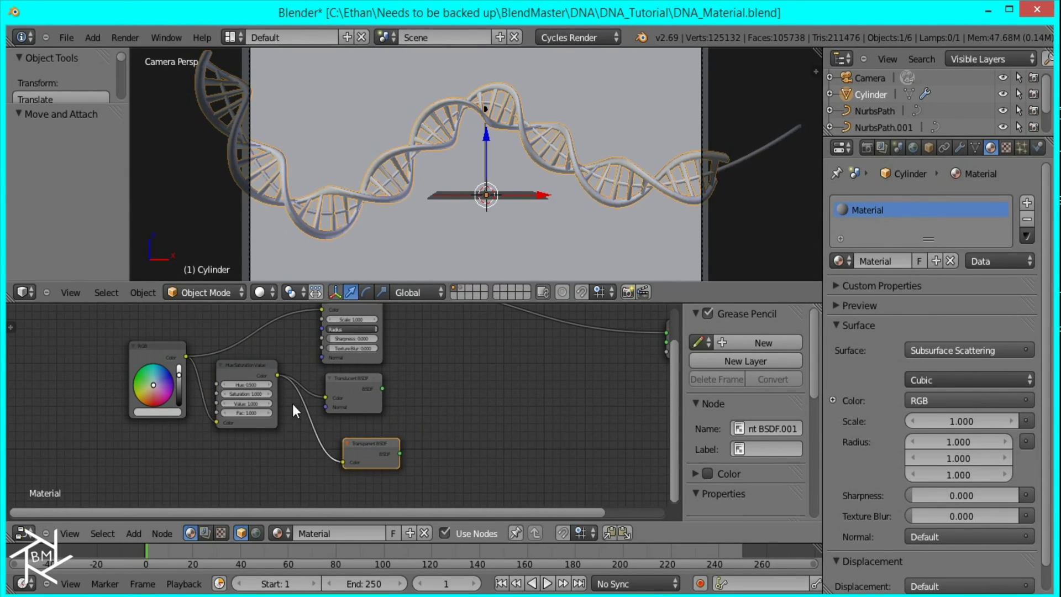
- Set the RGB node's color to a muted orange
scroll(265, 401, "up", 2)
scroll(167, 377, "up", 2)
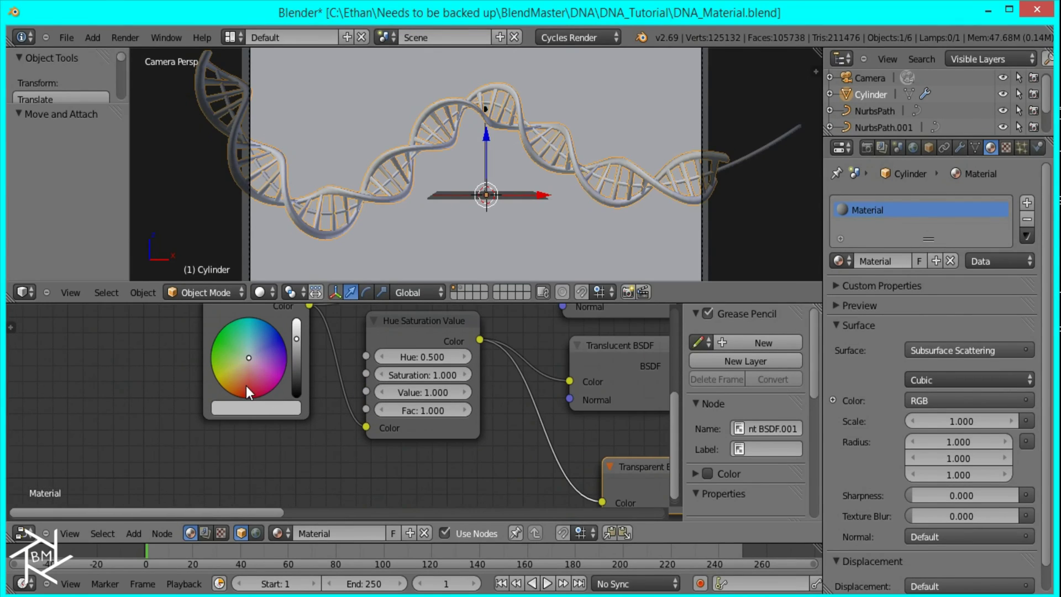
left_click_drag(236, 384, 233, 389)
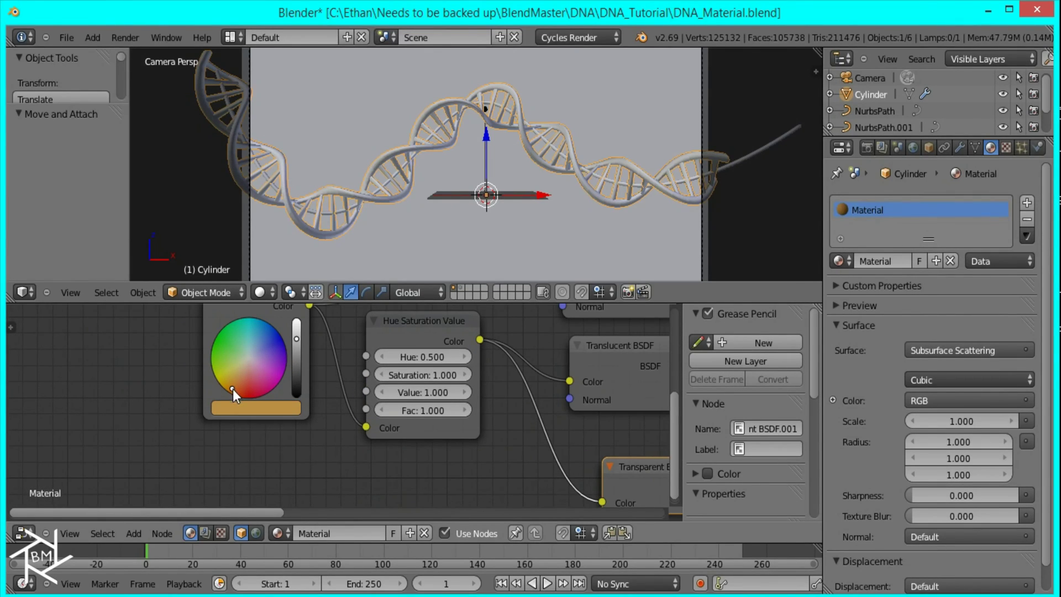
left_click(237, 389)
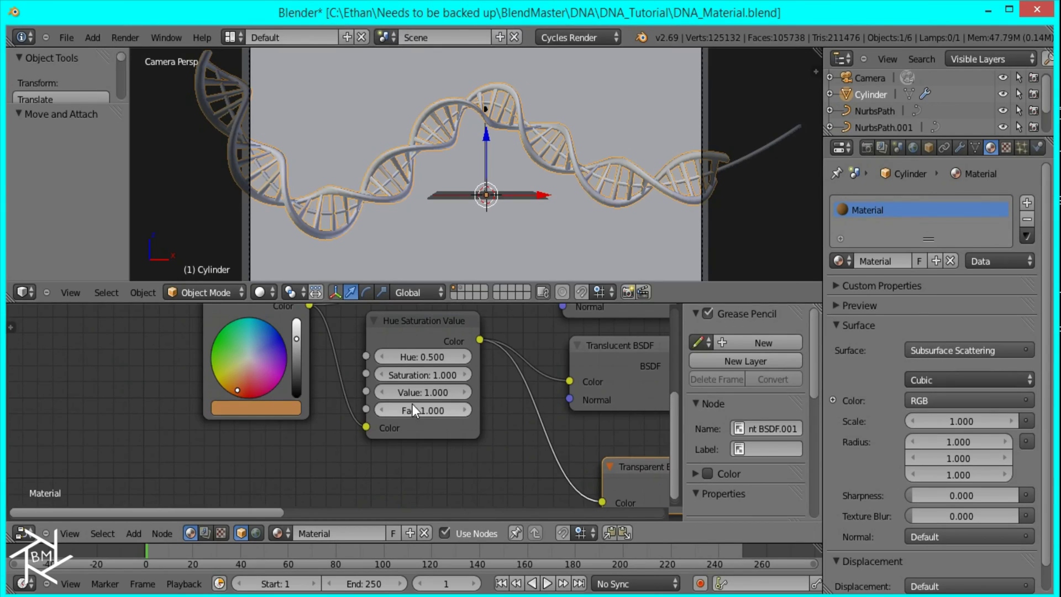
- Set the Hue Saturation Value node's Saturation to 0.9
middle_click_drag(421, 410, 194, 436)
scroll(263, 416, "down", 2)
scroll(194, 408, "up", 2)
left_click(194, 408)
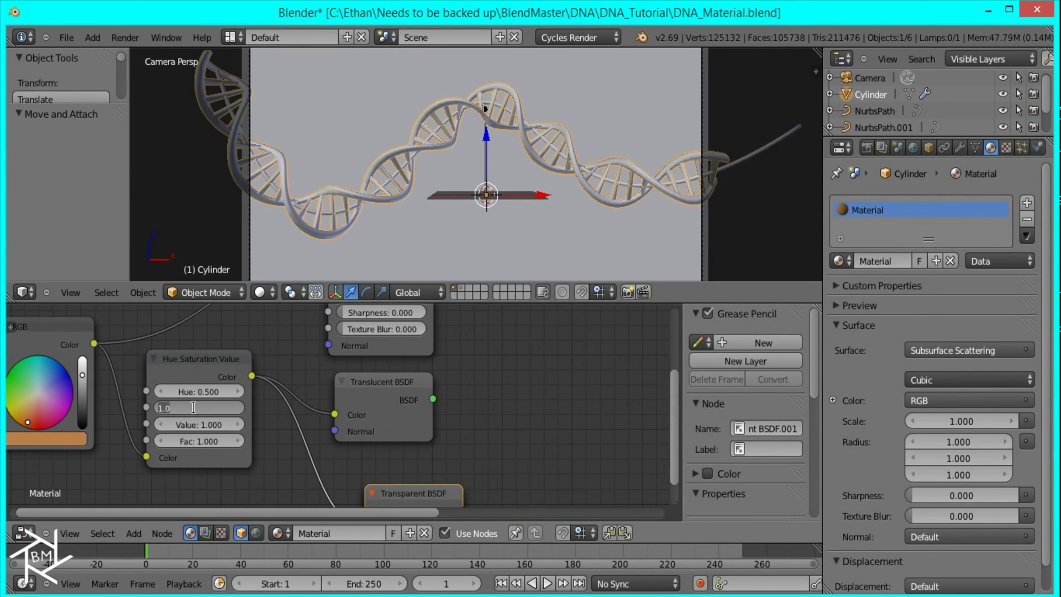
type("0.9")
key("Return")
- Insert a Mix Shader between Subsurface Scattering and Material Output, and place a duplicate of it on the link right after it
middle_click_drag(331, 372, 175, 409)
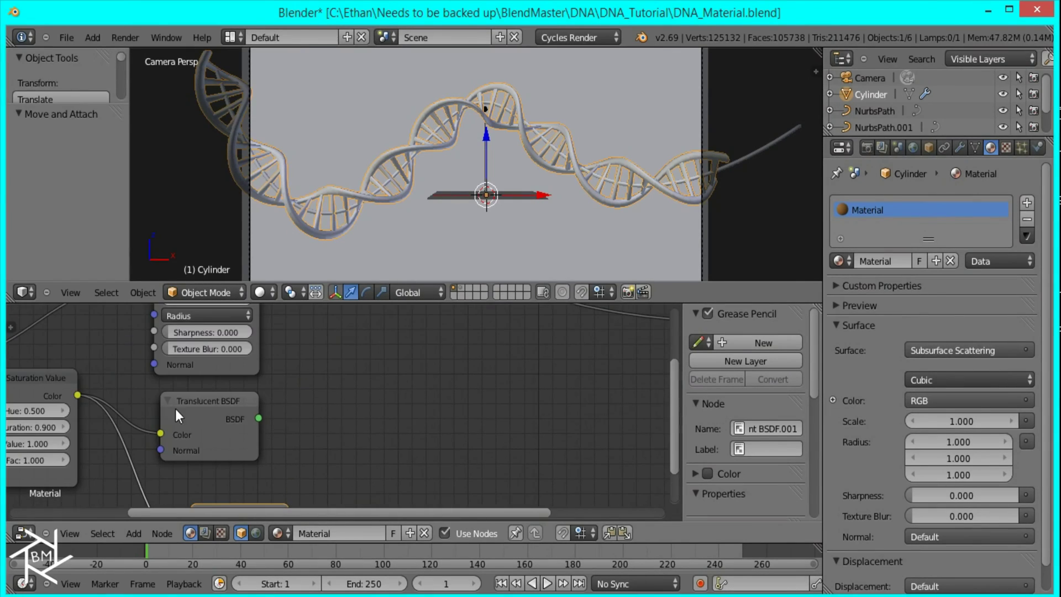
scroll(433, 398, "down", 2)
key("shift+a")
mouse_move(402, 396)
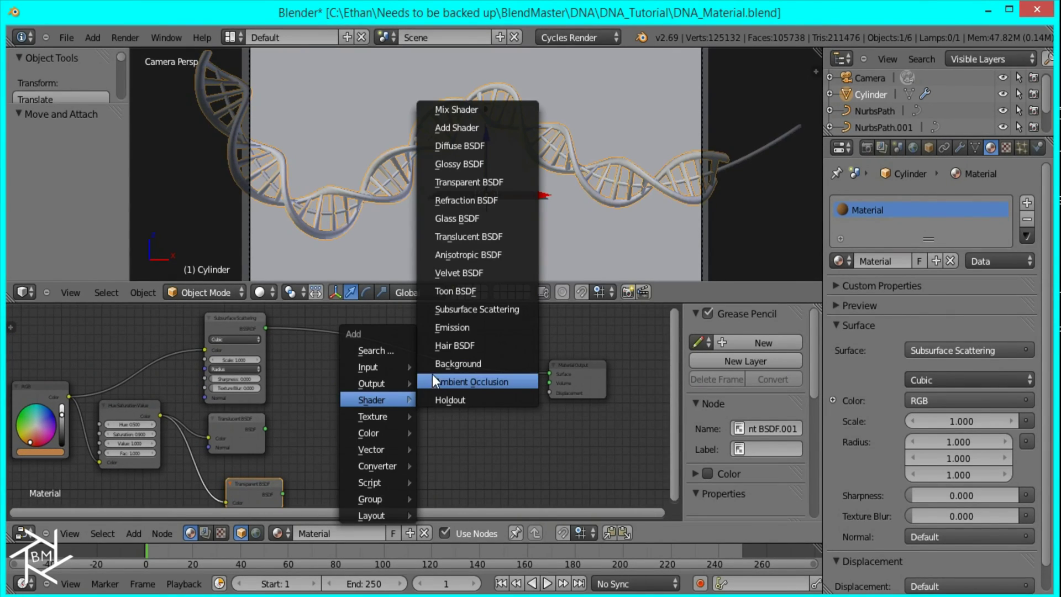
left_click(459, 110)
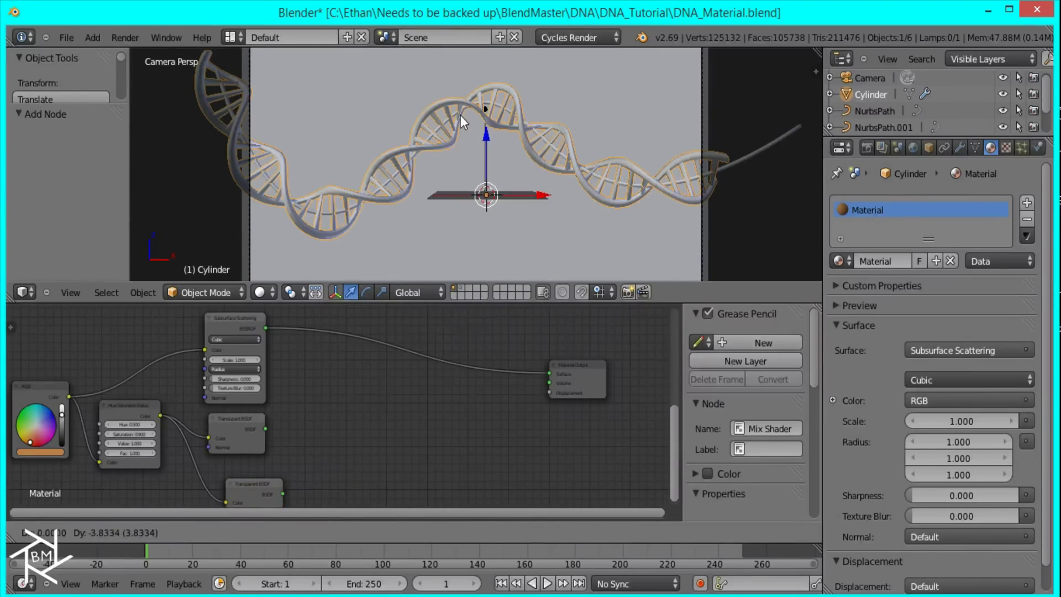
left_click(336, 330)
key("shift+d")
left_click(509, 413)
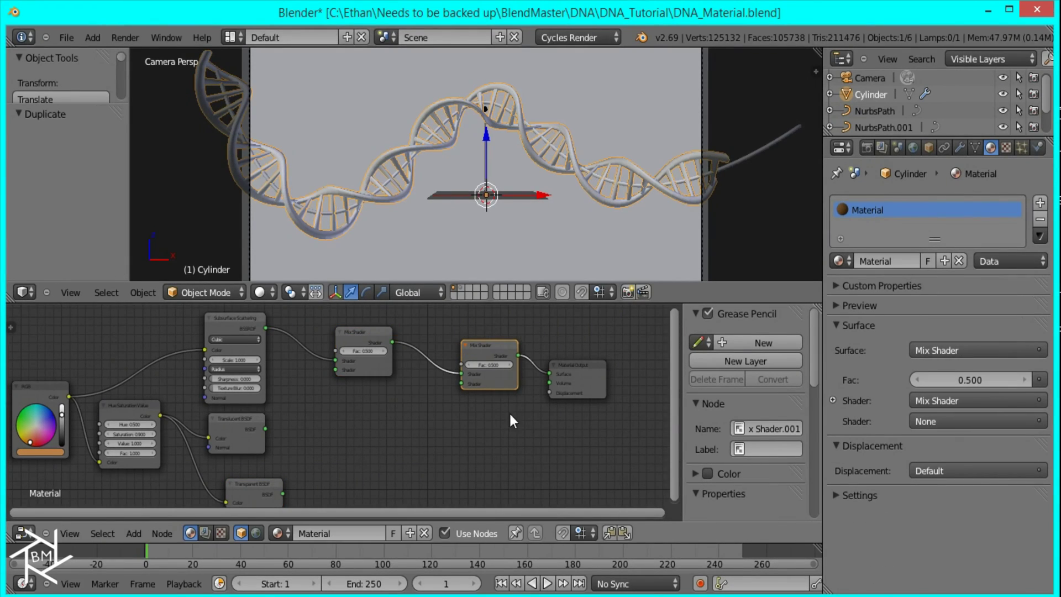
- Connect the Translucent BSDF to the first Mix Shader's free shader input and the Transparent BSDF to the second Mix Shader's free input
left_click(264, 430)
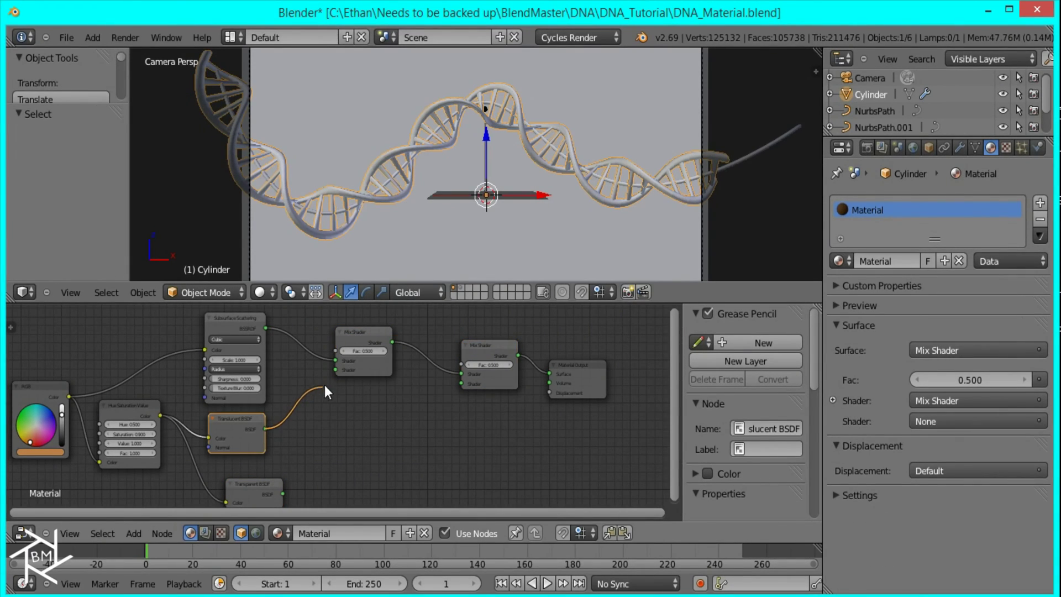
left_click_drag(325, 386, 336, 369)
left_click_drag(462, 383, 282, 495)
- Set the factor of the second Mix Shader, next to the Material Output, to 0.25
scroll(405, 440, "up", 3)
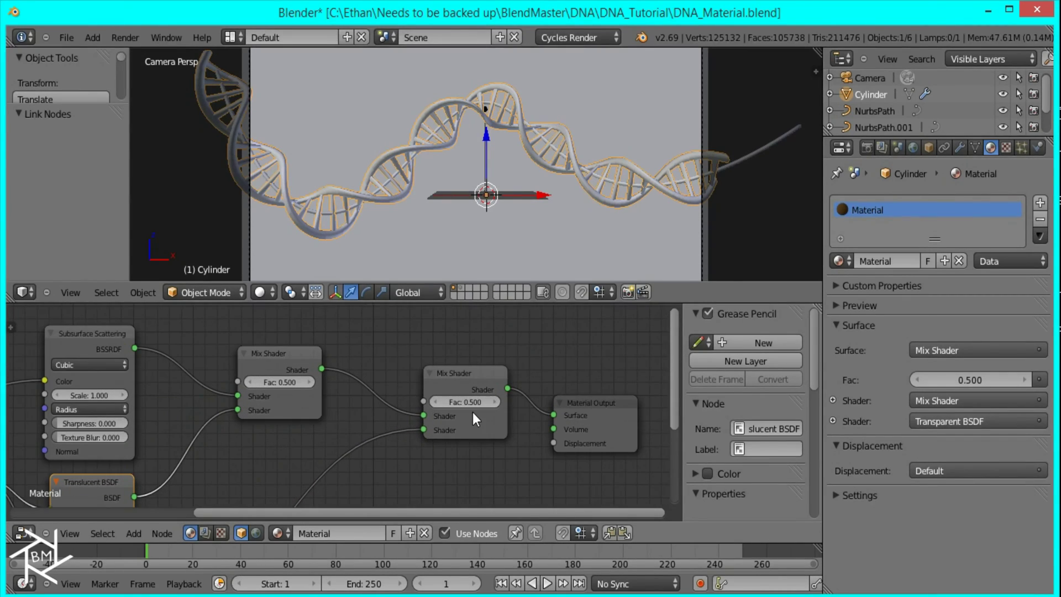
type("0.25")
key("Return")
middle_click_drag(205, 414, 246, 441)
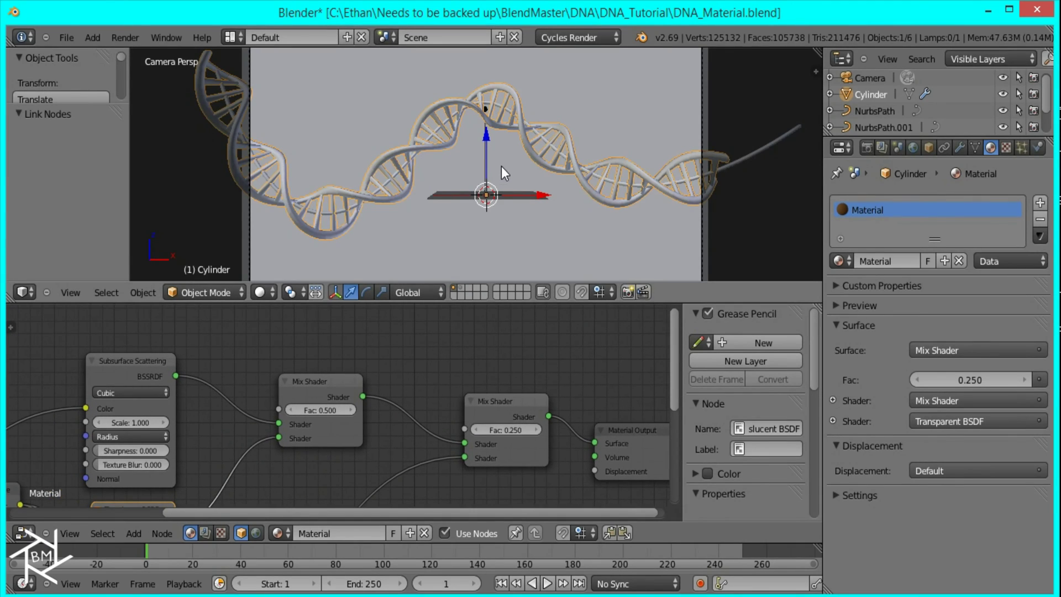
- Preview the DNA strand in rendered shading through the camera to examine the new material
middle_click_drag(515, 134, 507, 189, "shift")
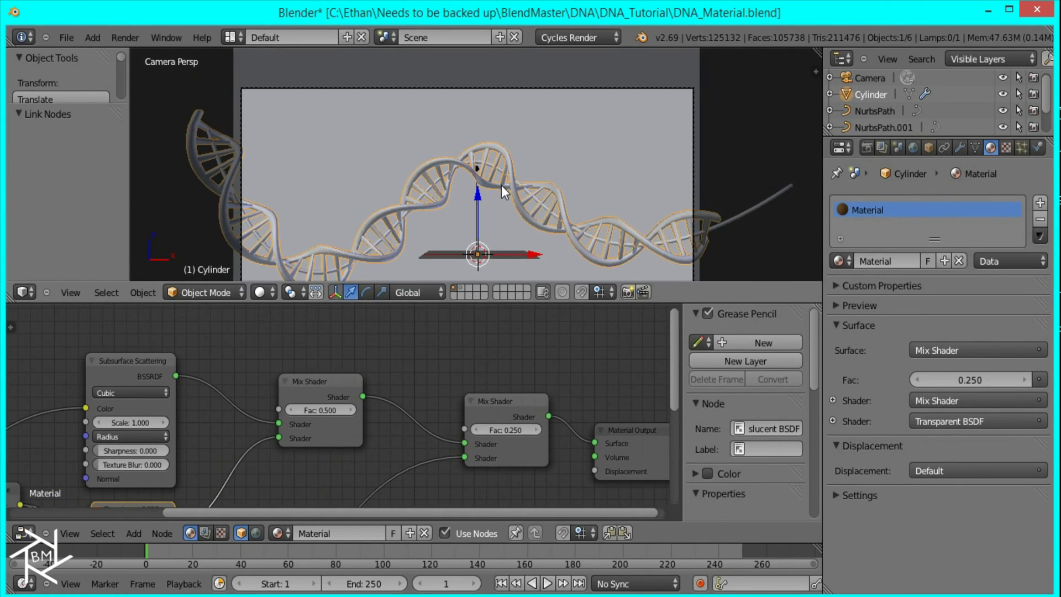
key("shift+z")
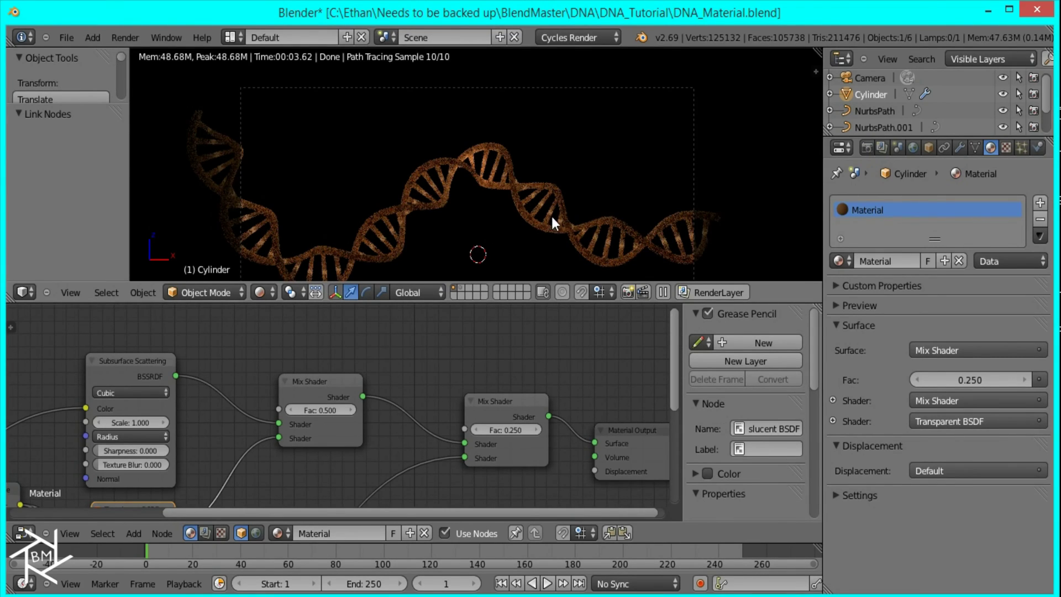
middle_click_drag(552, 216, 562, 183, "shift")
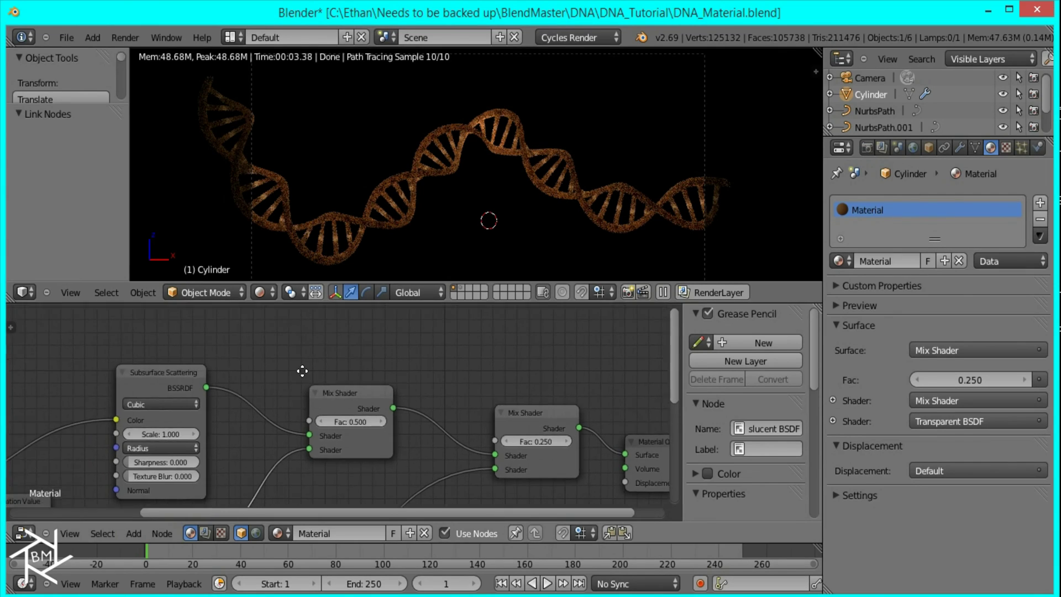
- Fine-tune the RGB node's color by trying small hue and saturation changes, ending on a slightly redder orange
middle_click_drag(304, 370, 276, 431)
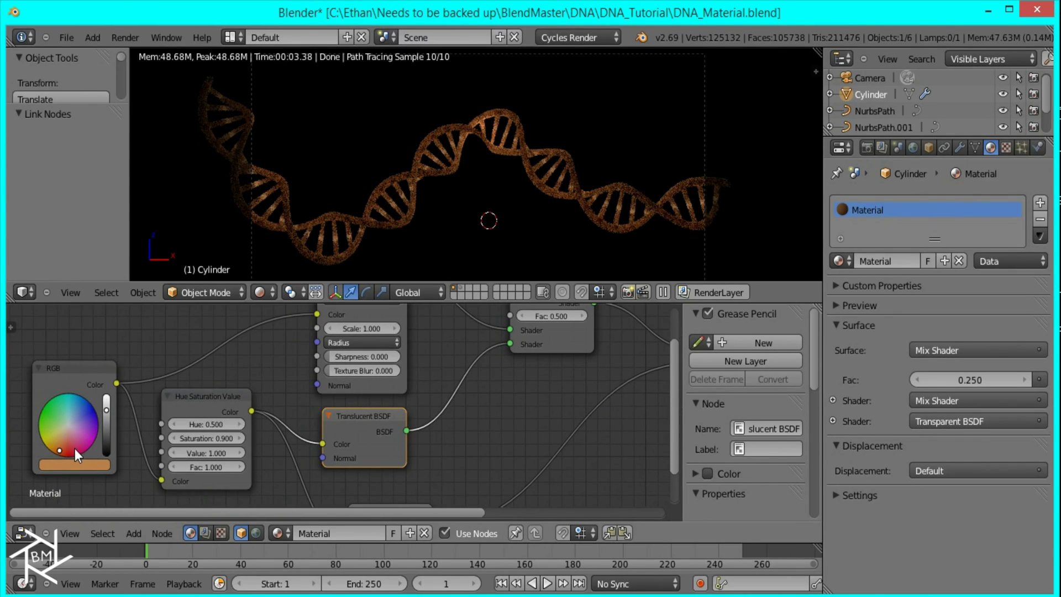
left_click_drag(62, 451, 56, 452)
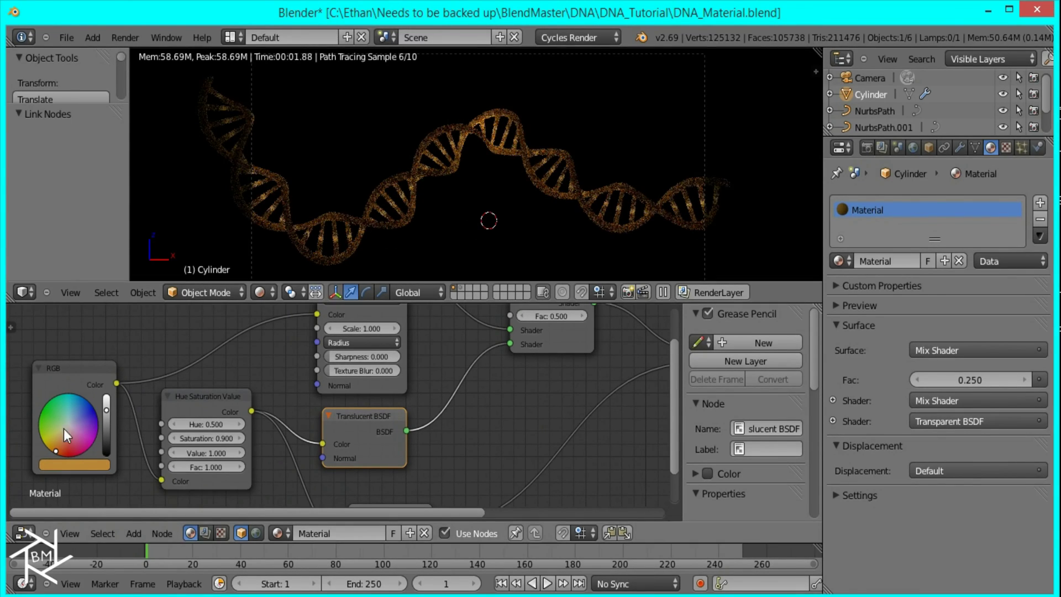
left_click(90, 466)
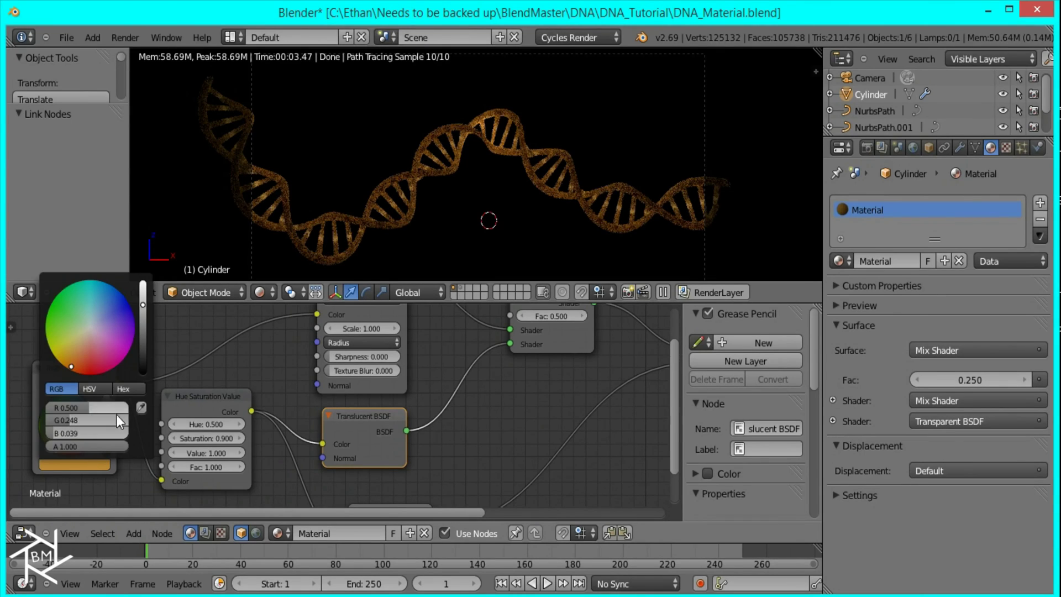
left_click(95, 389)
left_click_drag(102, 420, 88, 418)
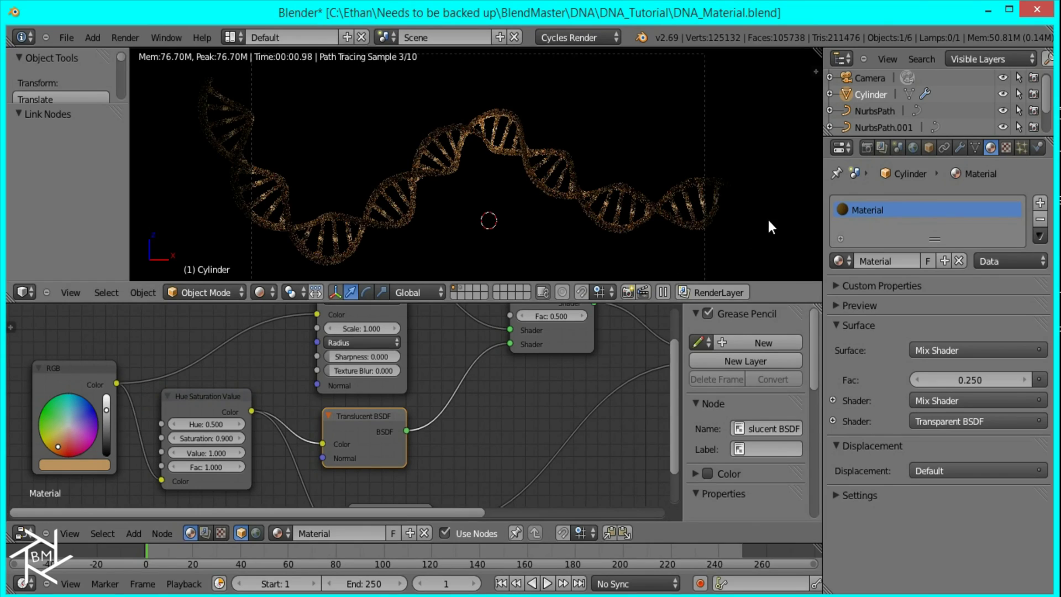
left_click(88, 462)
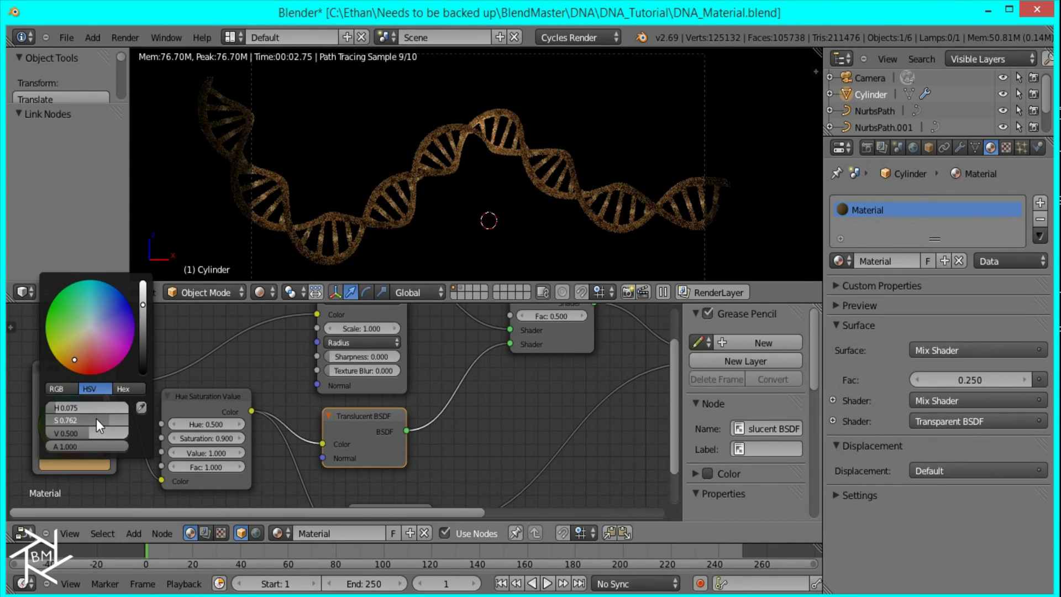
left_click_drag(96, 419, 118, 421)
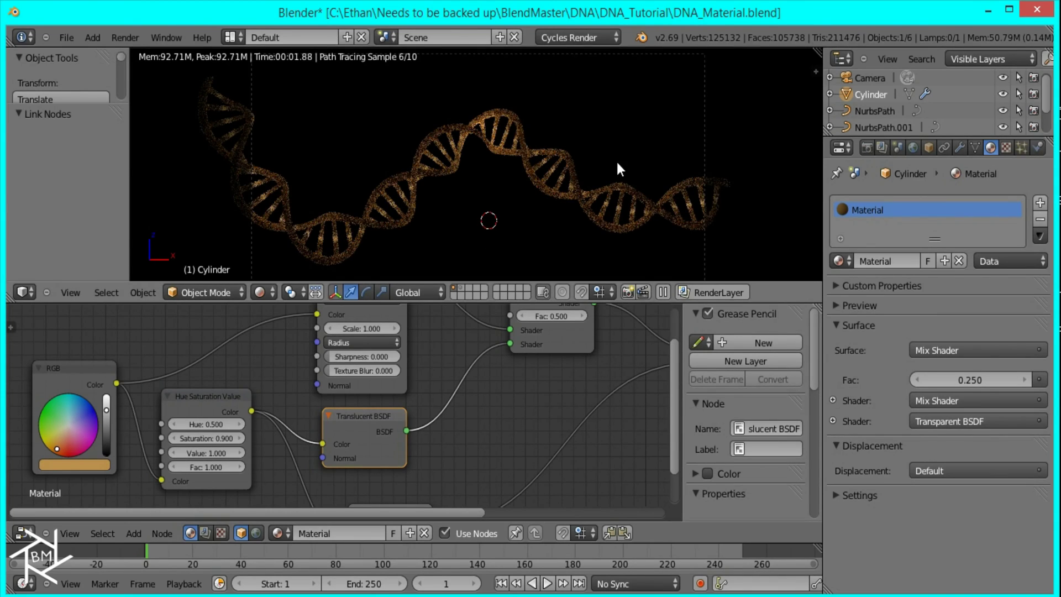
scroll(635, 152, "down", 4)
scroll(541, 188, "up", 2)
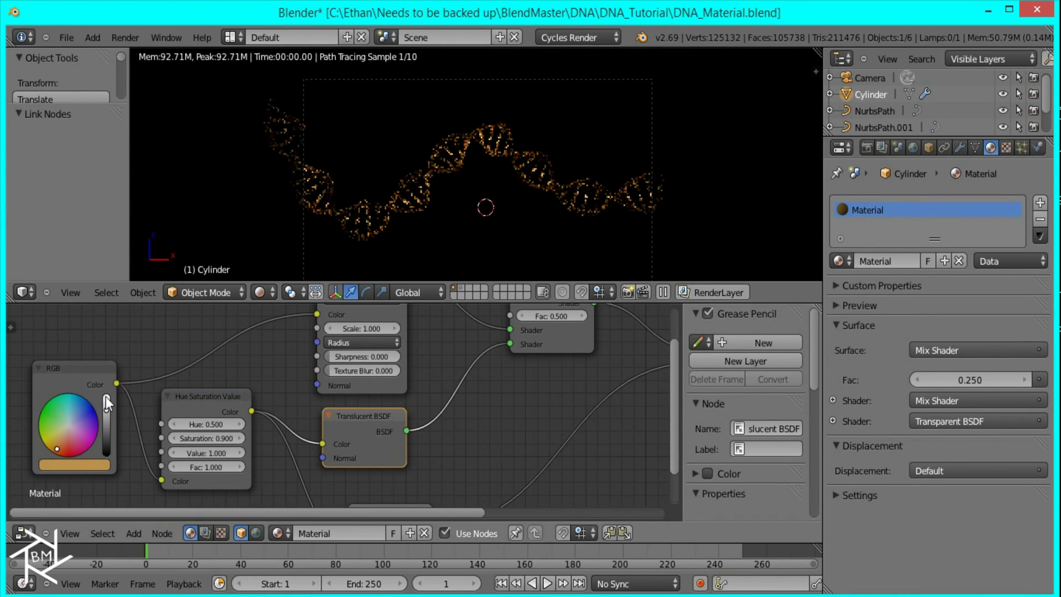
left_click(58, 451)
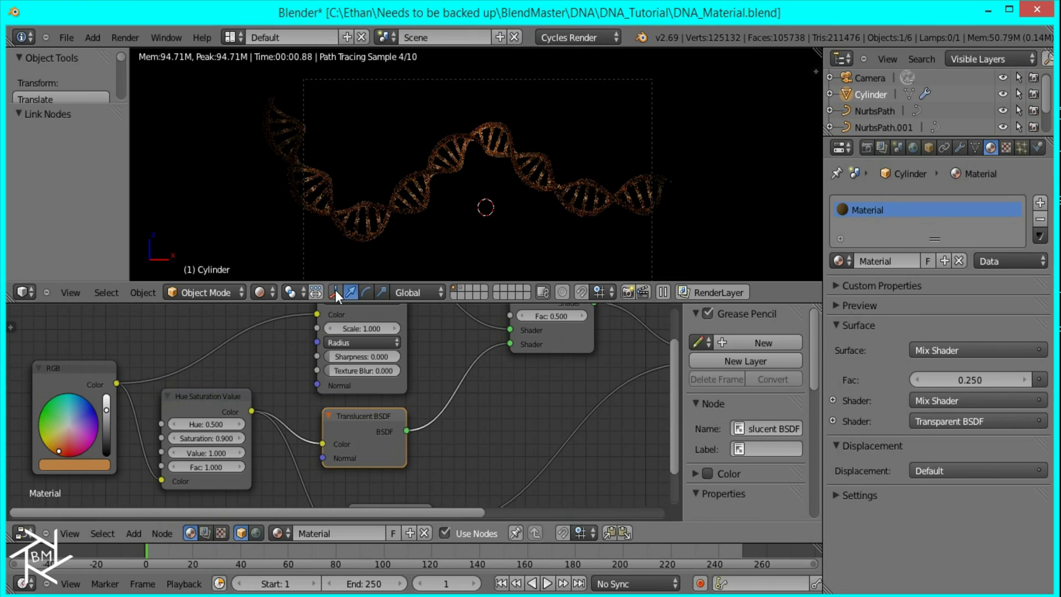
- Enlarge the 3D viewport by shrinking the node editor below it
scroll(478, 198, "up", 3)
middle_click_drag(523, 117, 517, 195, "shift")
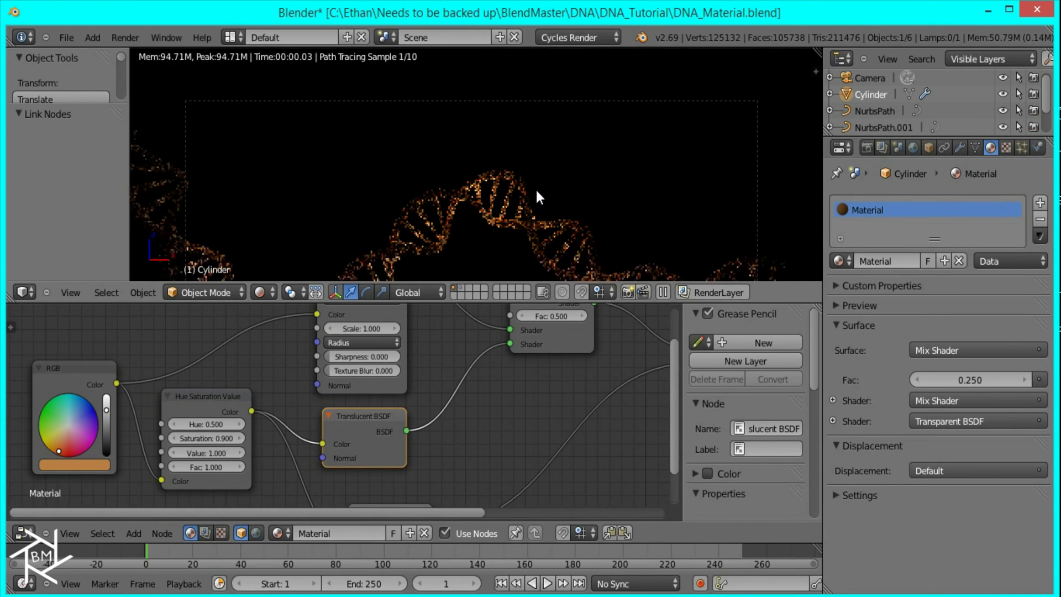
left_click_drag(87, 303, 88, 437)
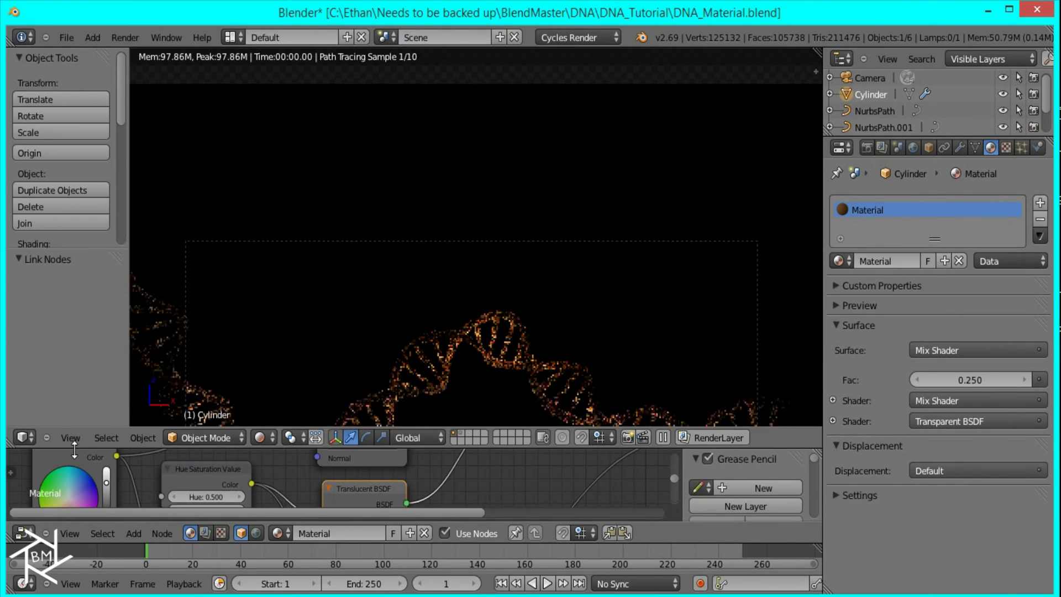
- Set the emission strength of the large plane's Light material to 2.5 and preview the rendered camera view
key("shift+z")
scroll(746, 159, "down", 5)
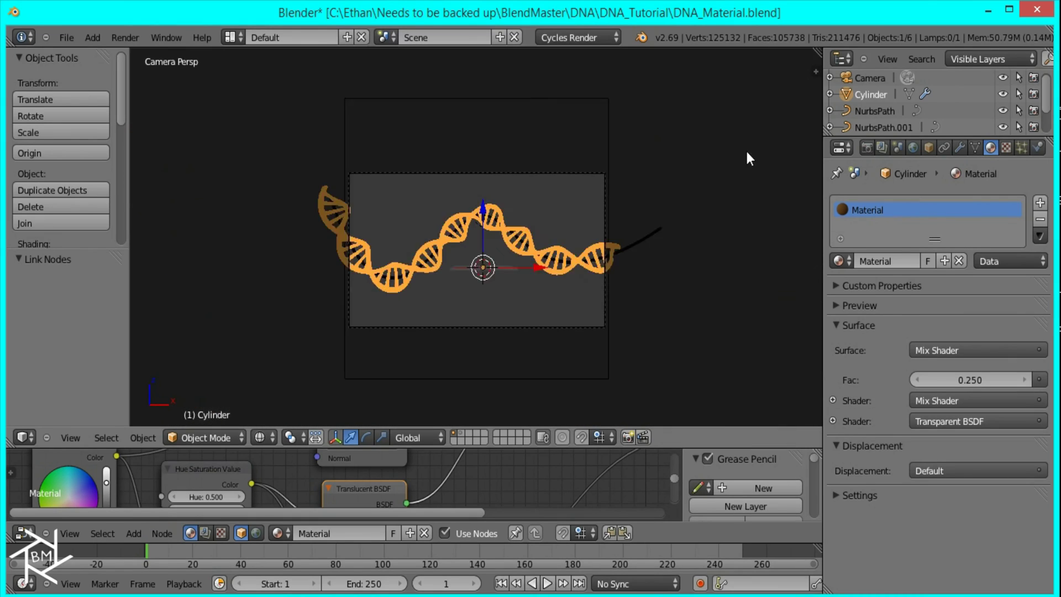
right_click(520, 260)
left_click(967, 400)
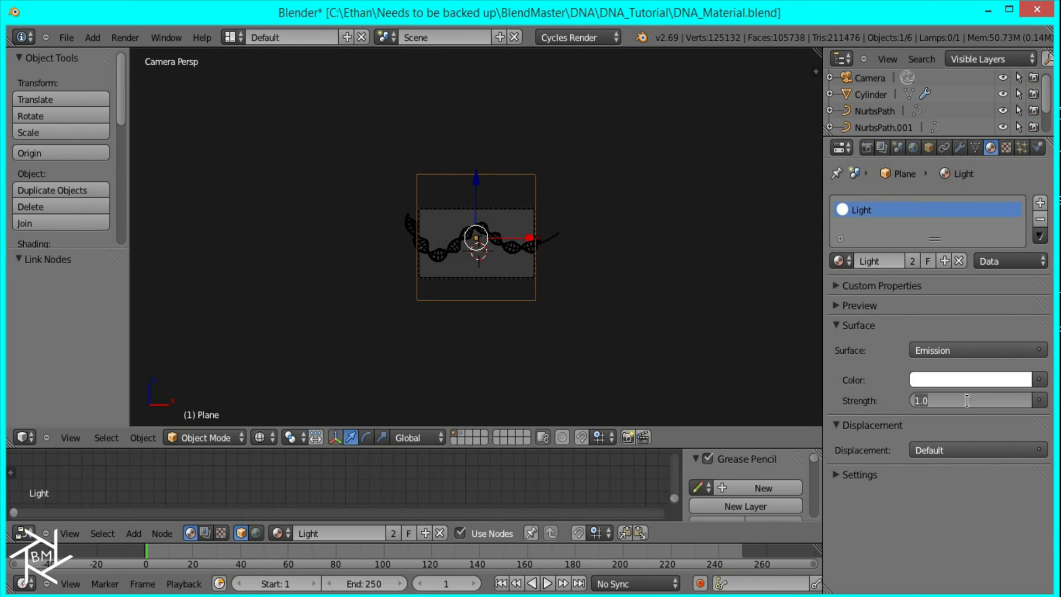
type("2.5")
key("Return")
key("shift+z")
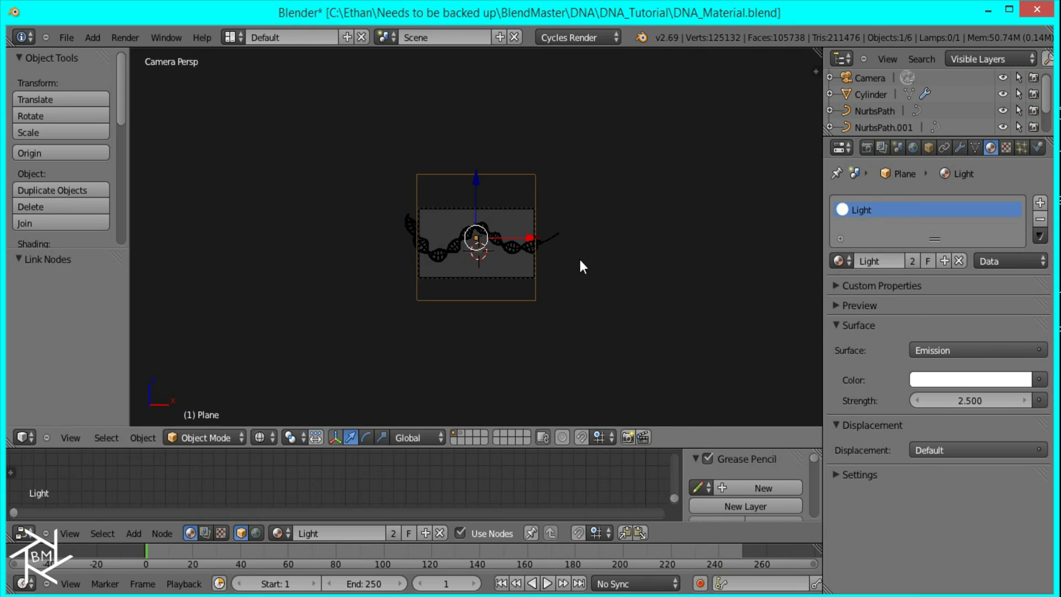
scroll(765, 288, "up", 2)
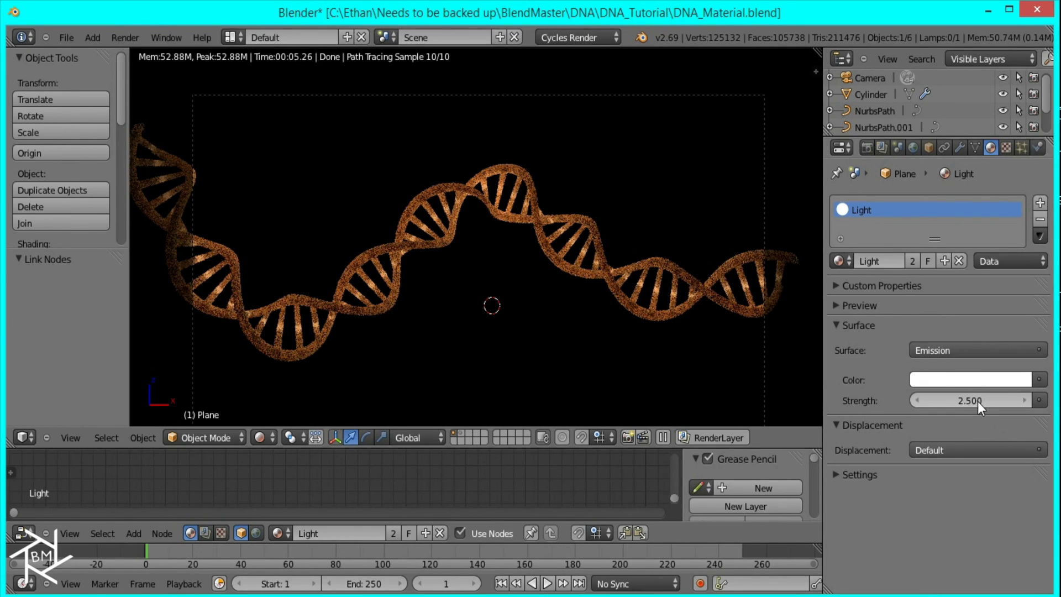
- Select the point lamp near the peak of the DNA strand and set its strength to 1000 in the rendered camera view
key("shift+z")
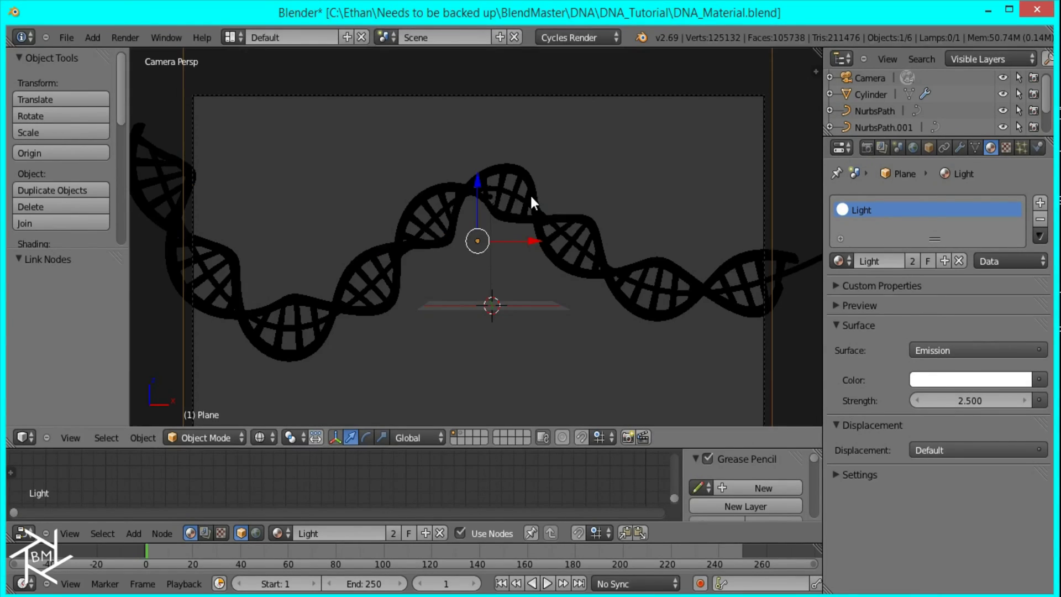
right_click(498, 196)
middle_click_drag(497, 196, 556, 218)
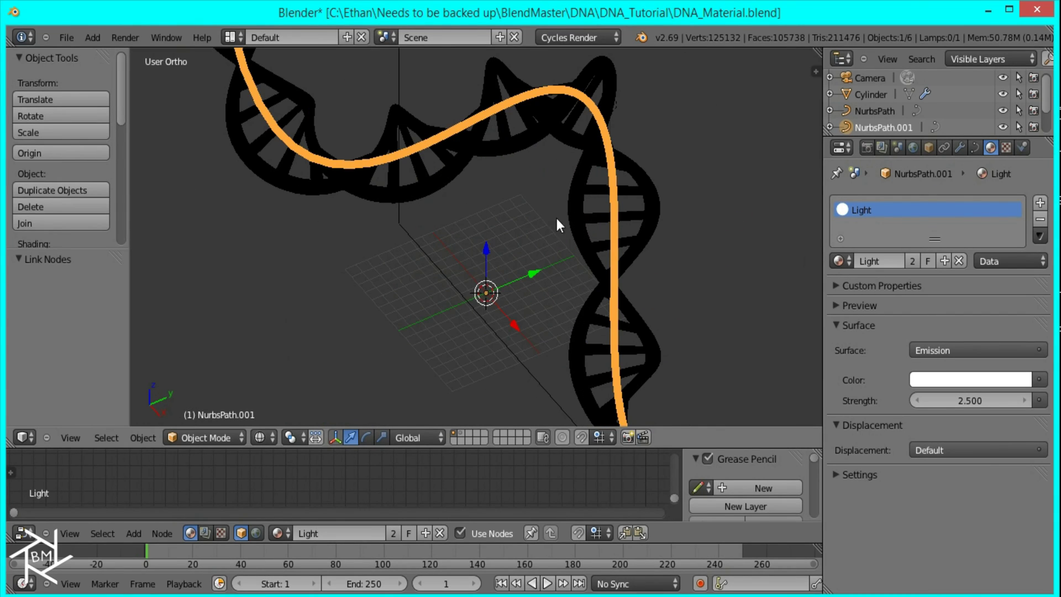
right_click(618, 106)
key("KP_3")
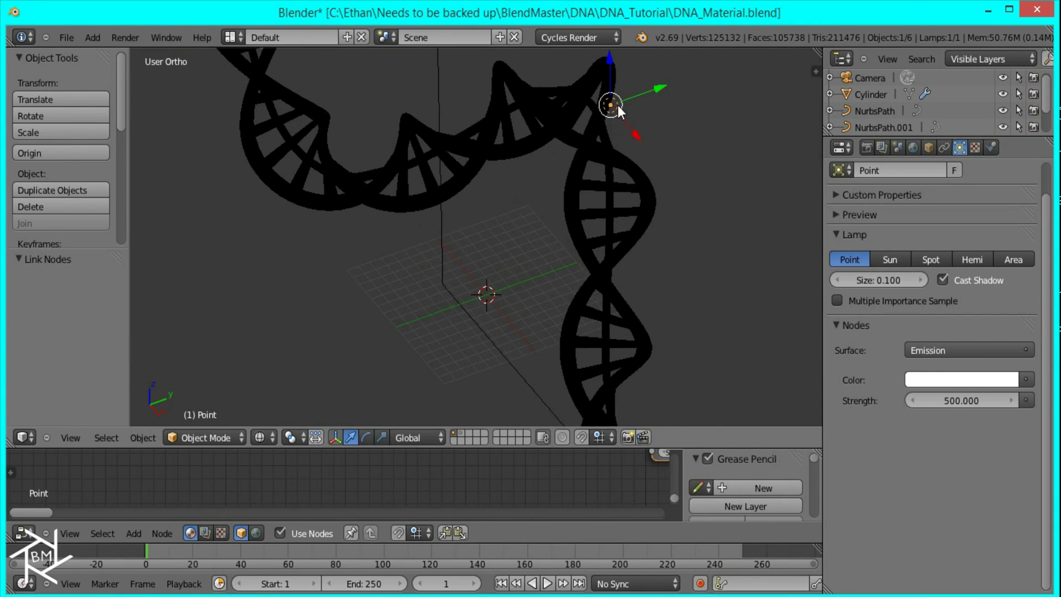
key("KP_0")
key("shift+z")
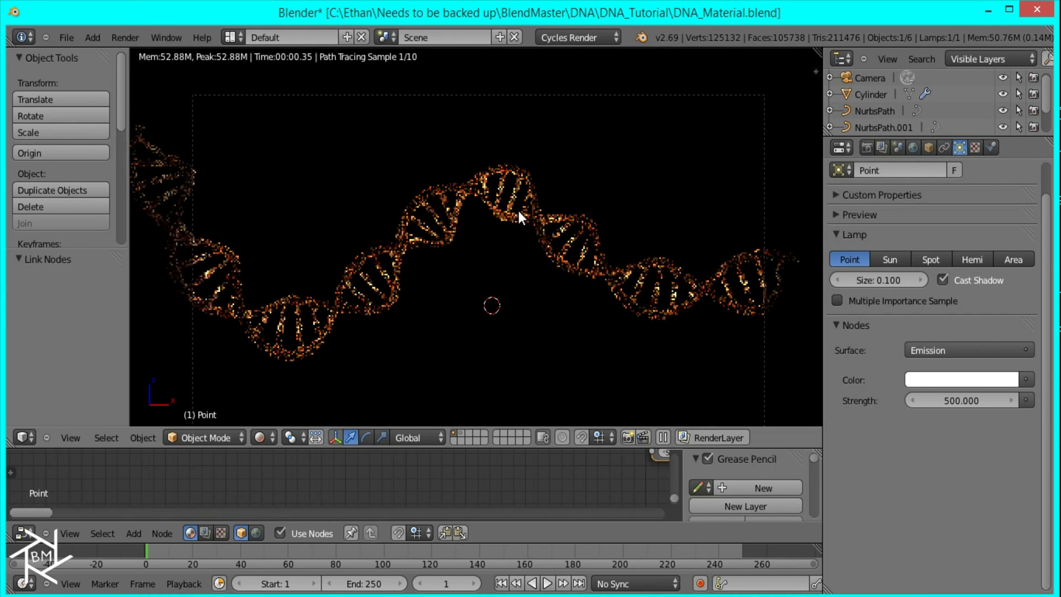
left_click(957, 396)
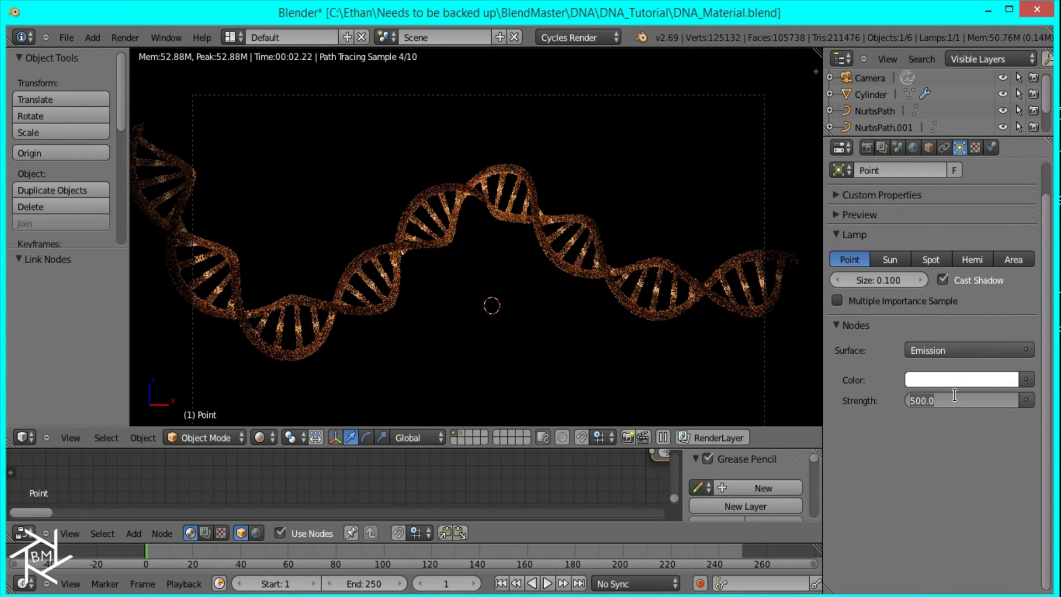
type("100")
key("Return")
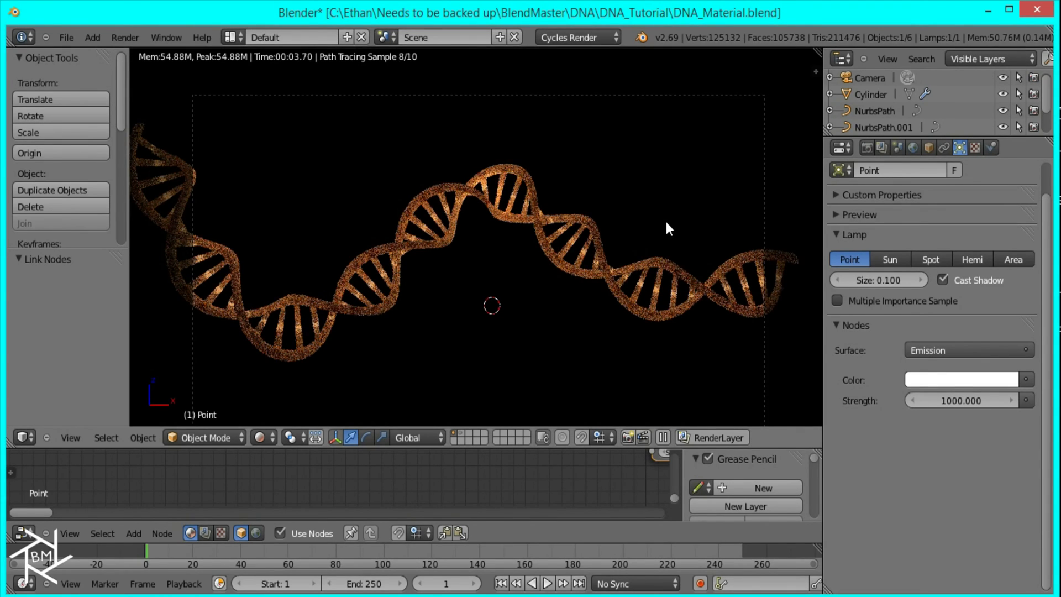
- Move the point lamp about -1.994 along the Y axis in the right view, and preview the render through the camera
key("KP_3")
key("shift+z")
key("g")
key("y")
left_click(640, 108)
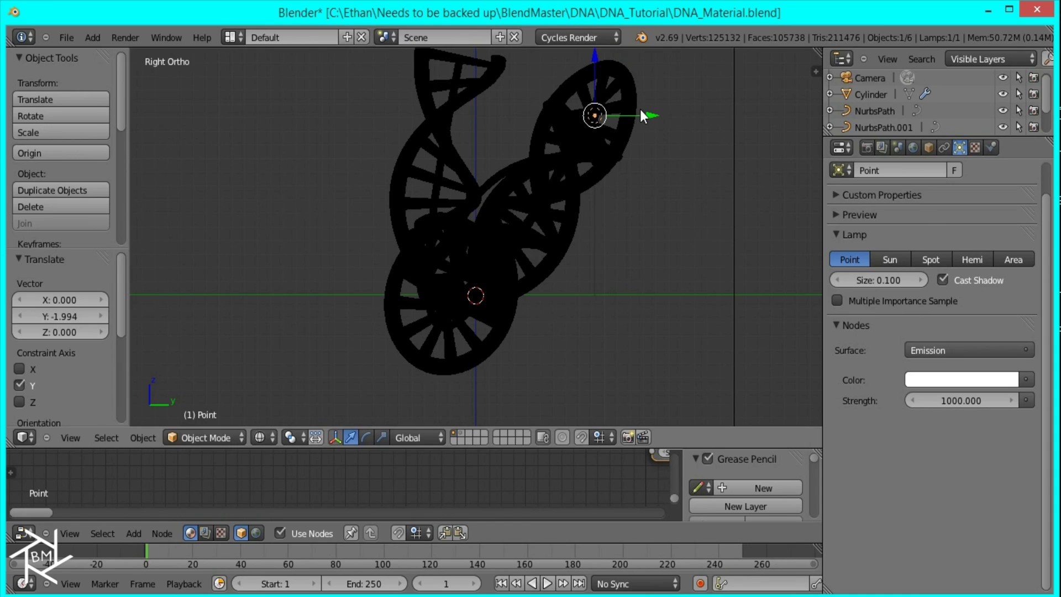
key("KP_1")
key("KP_0")
key("shift+z")
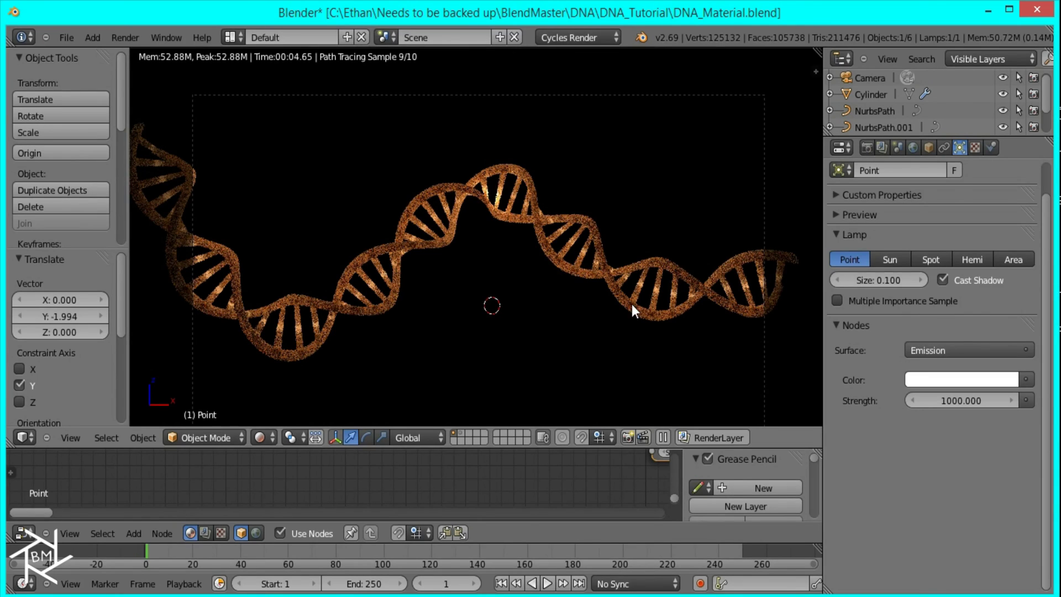
- Set the emission strength of the large plane's Light material to 1.5 and preview the rendered camera view
scroll(741, 323, "down", 3)
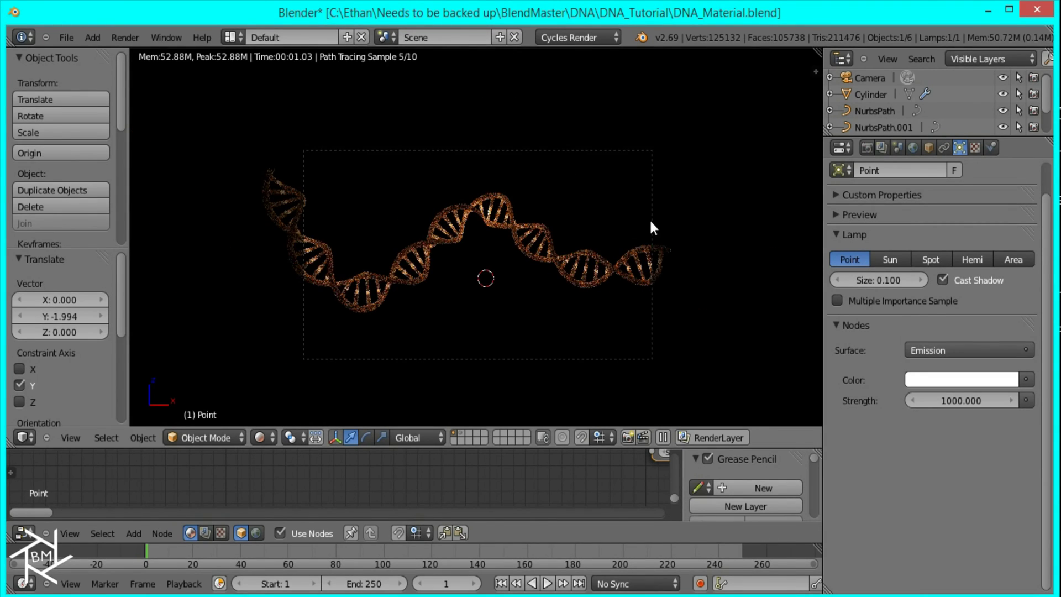
key("shift+z")
right_click(656, 111)
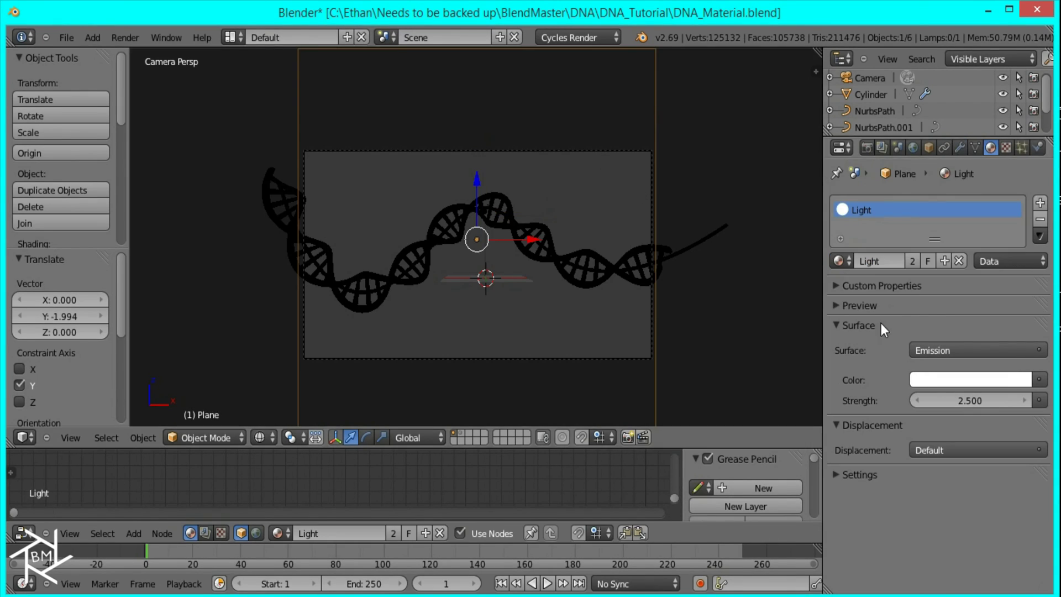
left_click(961, 400)
type("2.5")
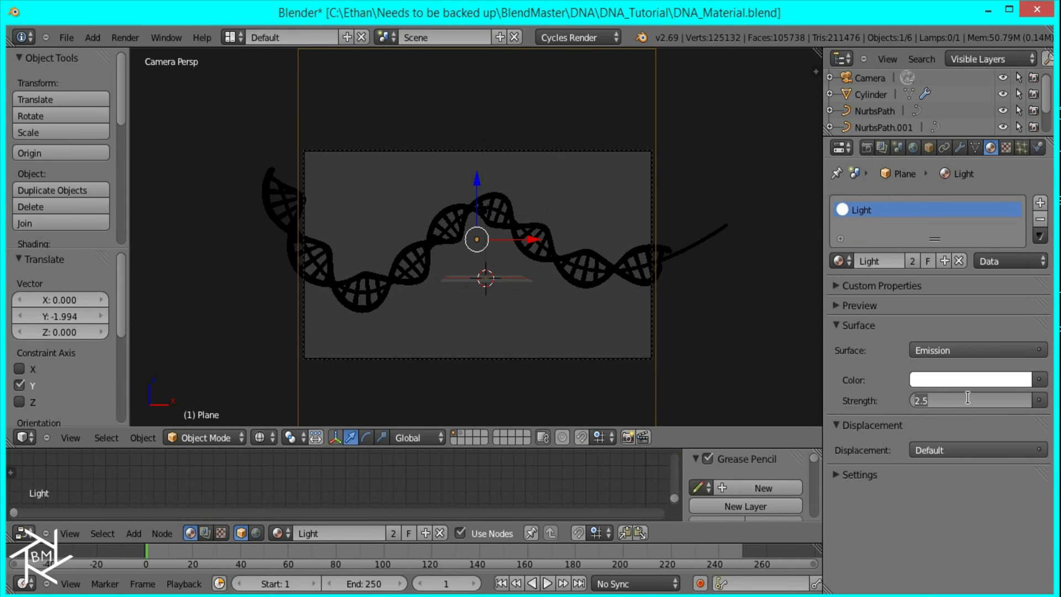
key("BackSpace")
key("BackSpace")
key("BackSpace")
type("1.5")
key("Return")
key("shift+z")
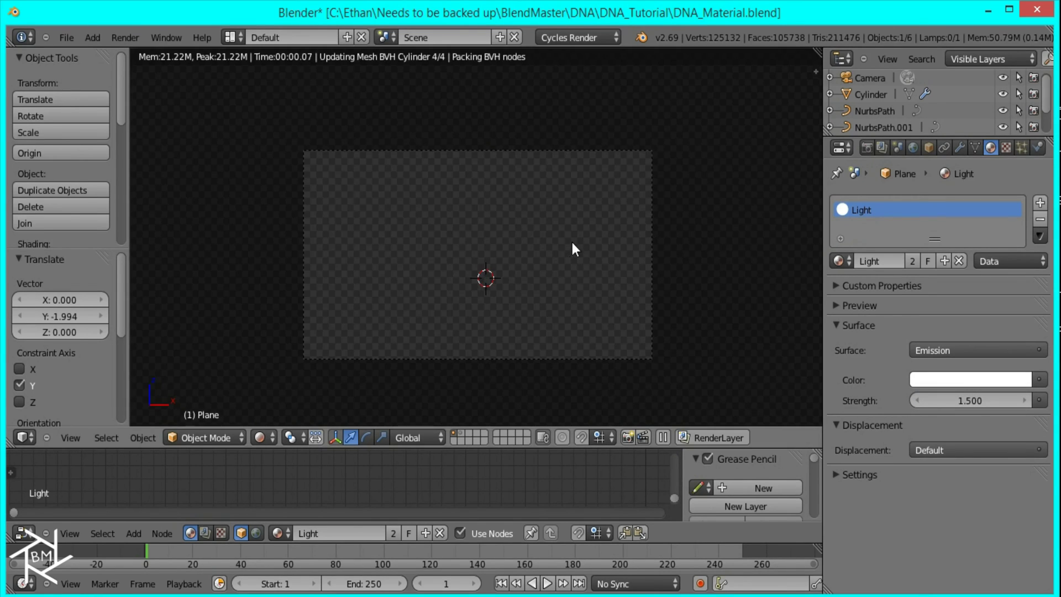
scroll(572, 242, "up", 3)
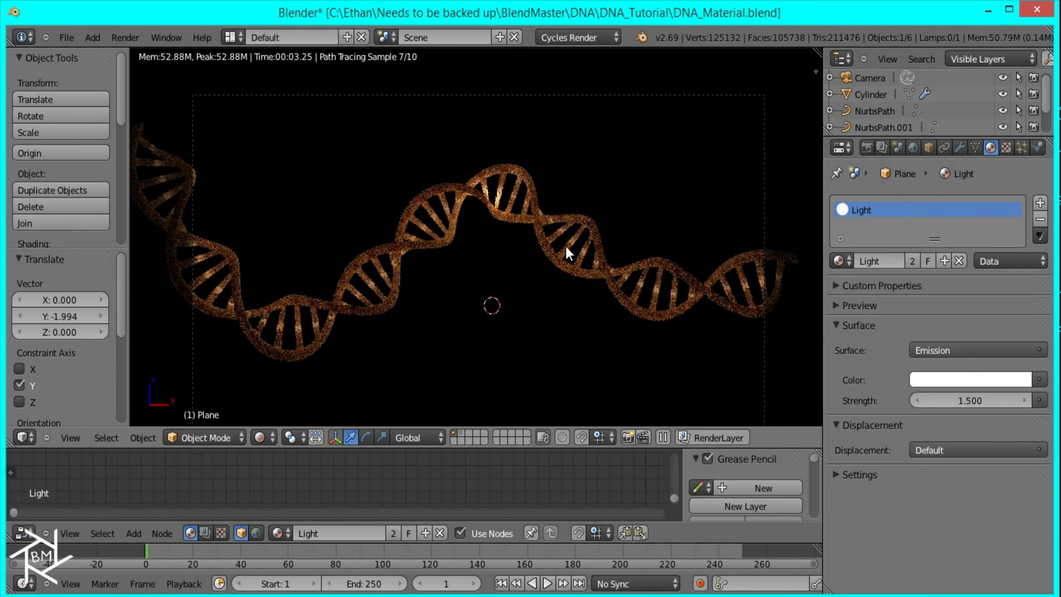
- Select the point lamp near the DNA strand's peak and move it about 2.366 along X and 0.823 along Z in the camera view
key("shift+z")
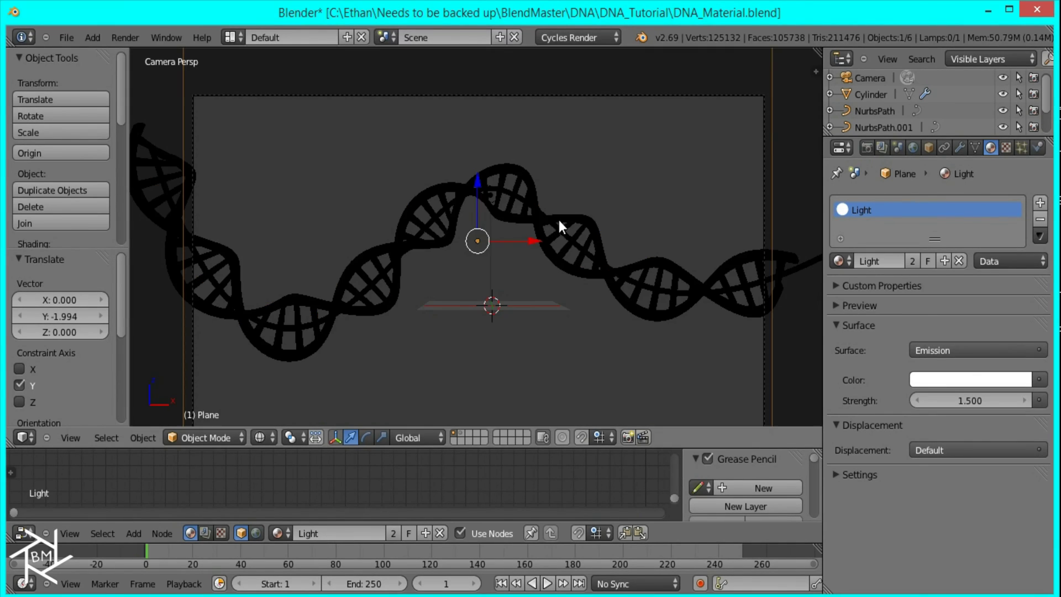
right_click(491, 194)
right_click(493, 197)
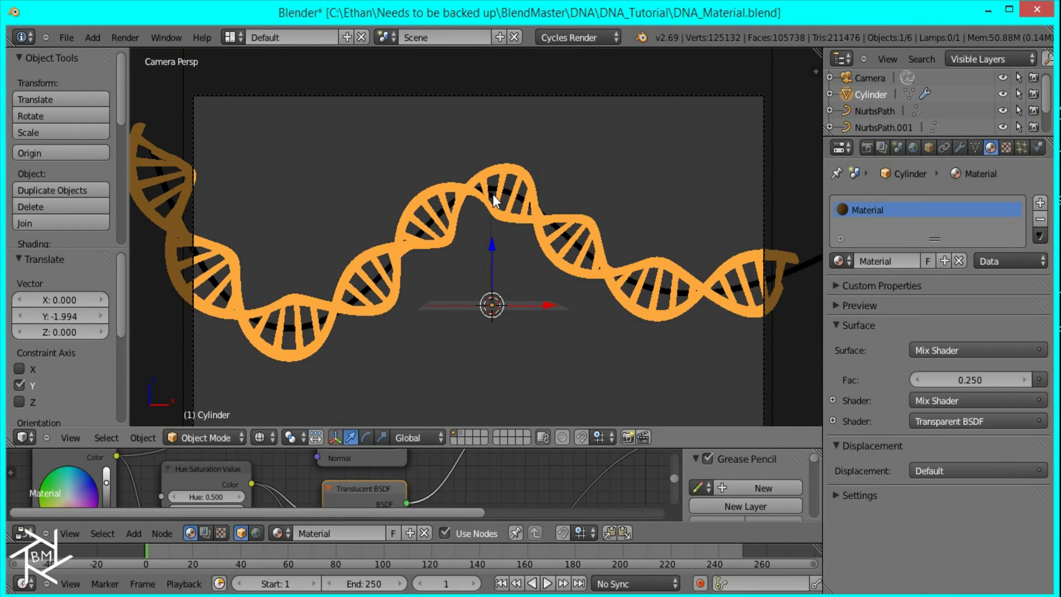
right_click(493, 194)
key("g")
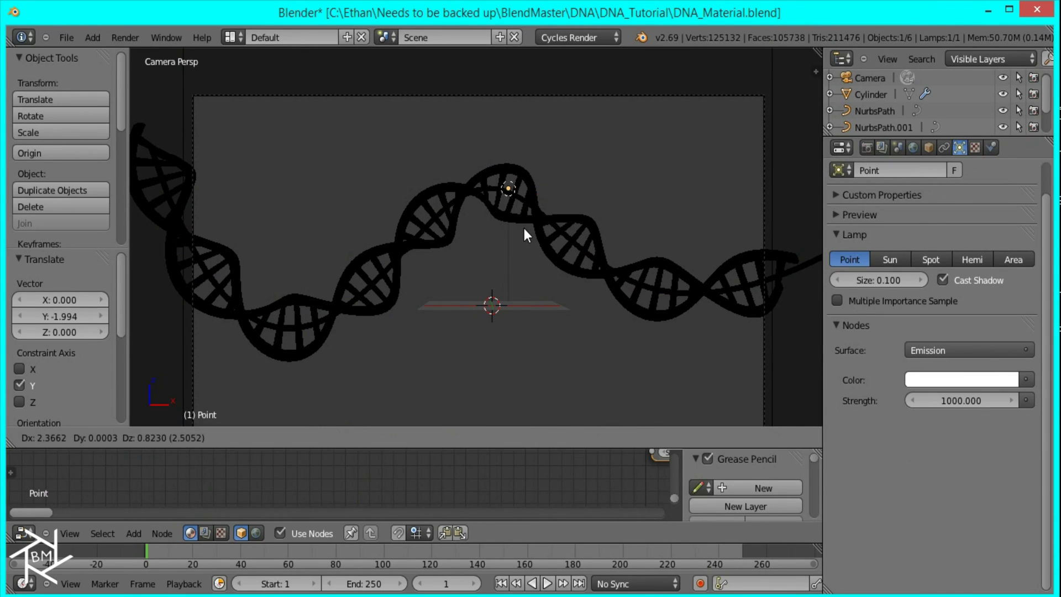
left_click(524, 228)
- Move the peak's point lamp about 1.389 along the Y axis in the top view, and preview the rendered camera view
key("KP_7")
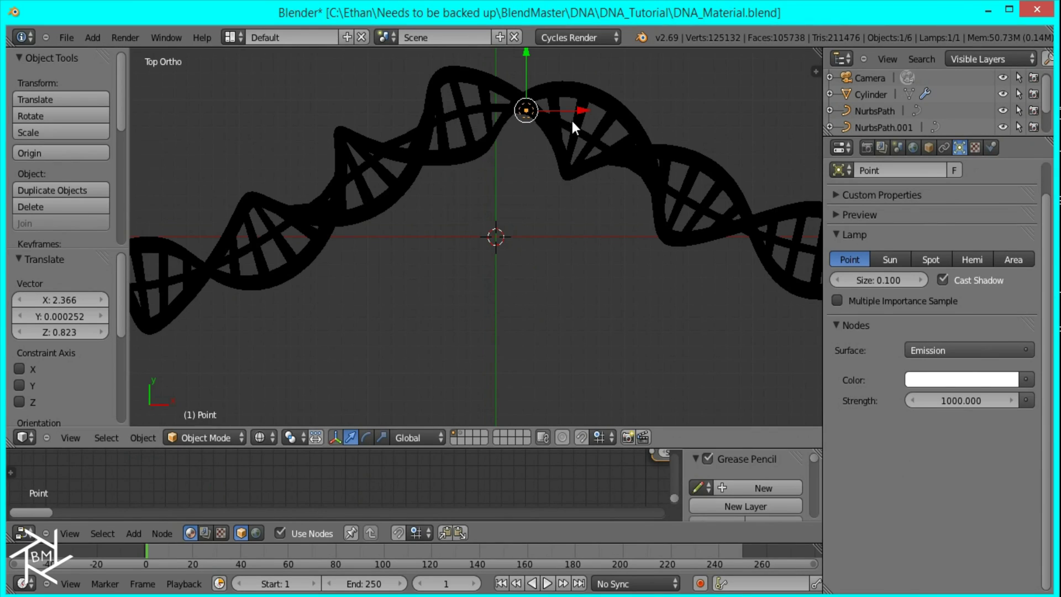
key("g")
right_click(580, 104)
key("g")
key("y")
left_click(526, 38)
key("KP_0")
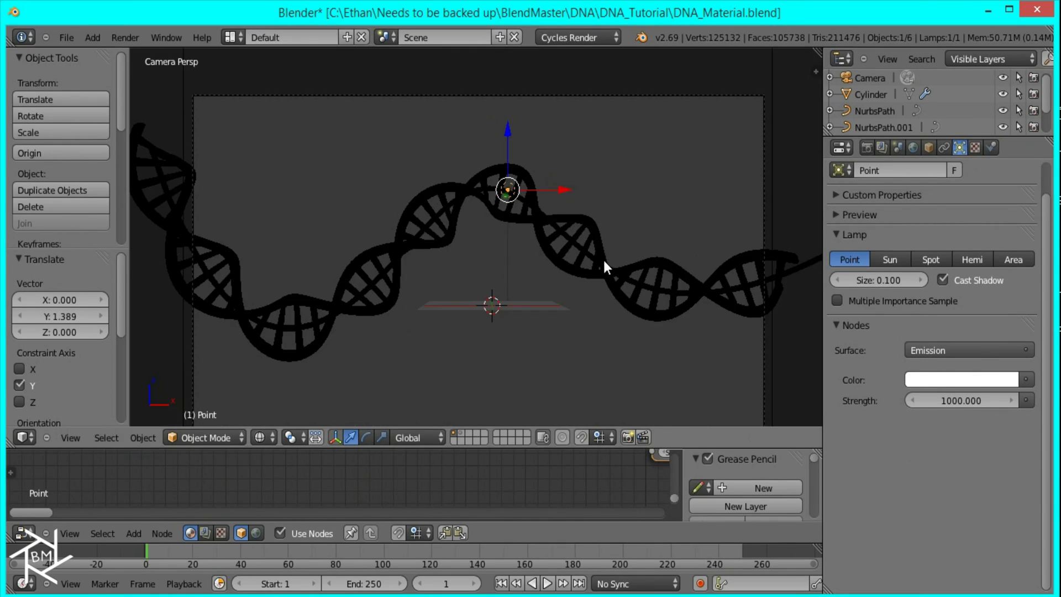
key("shift+z")
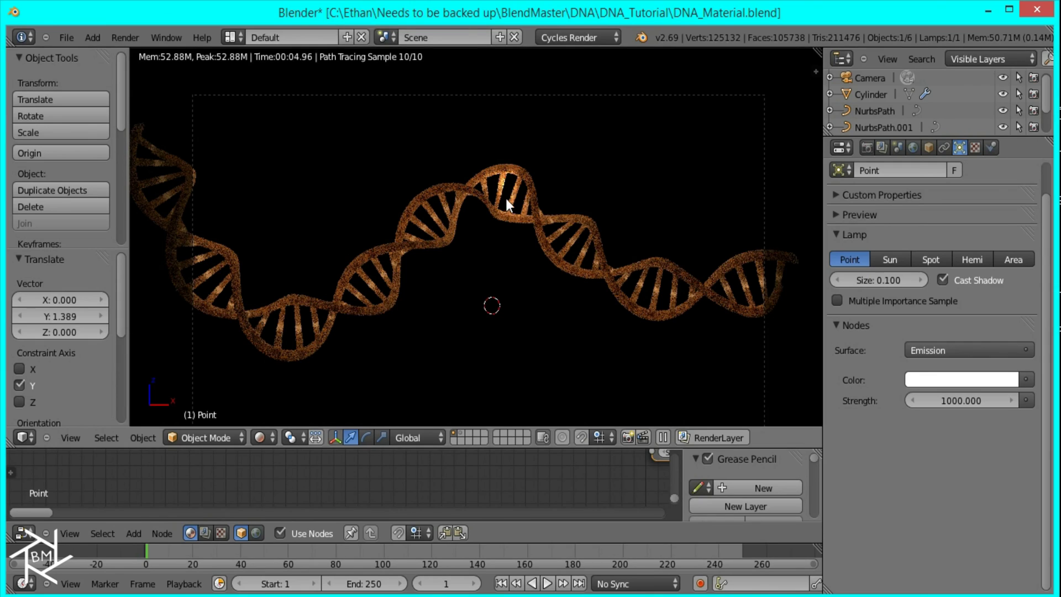
scroll(507, 243, "down", 3)
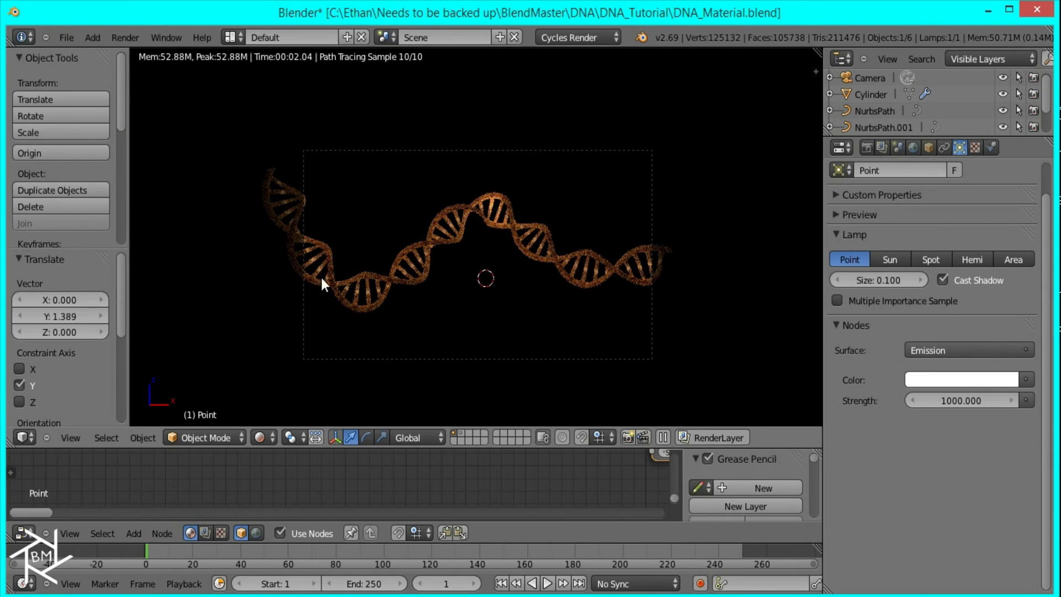
scroll(464, 221, "up", 2)
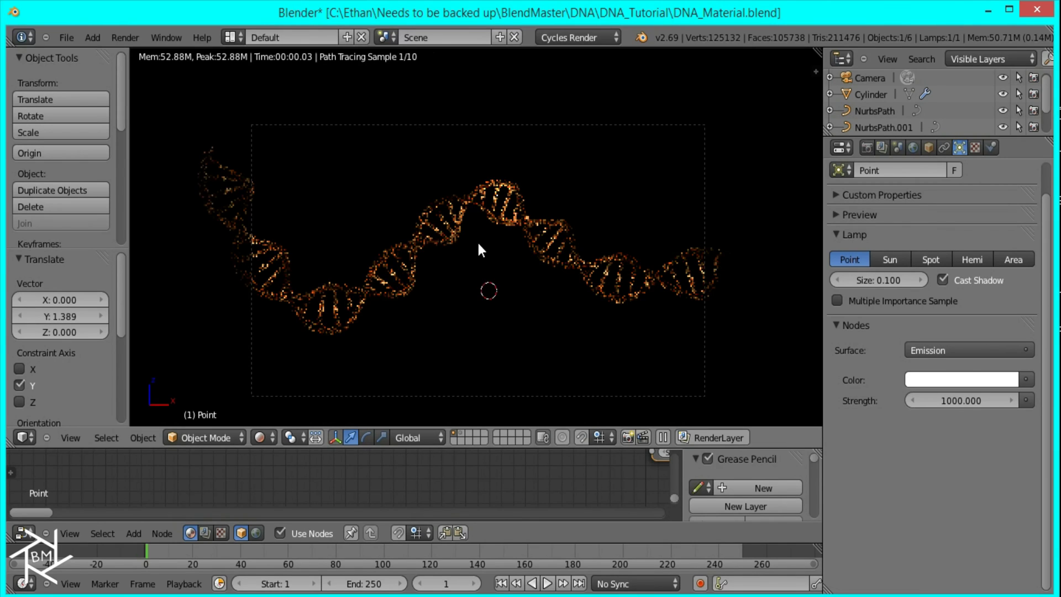
- Duplicate the peak's point lamp in the camera view, placing the copy about -18.763 along X and -12.156 along Z inside the left-hand strand
key("shift+z")
right_click(509, 198)
key("shift+g")
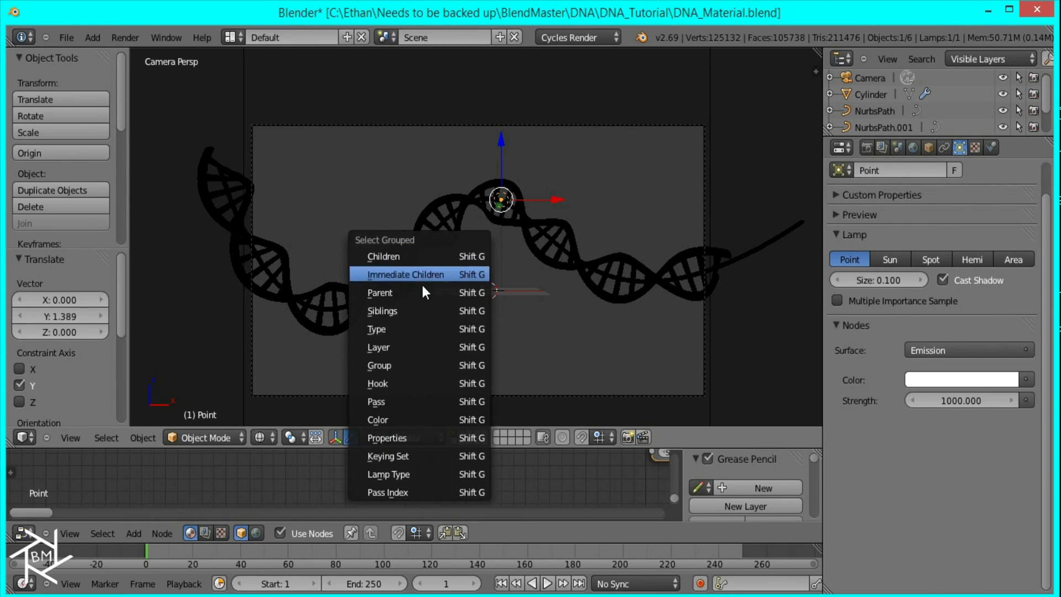
key("shift+d")
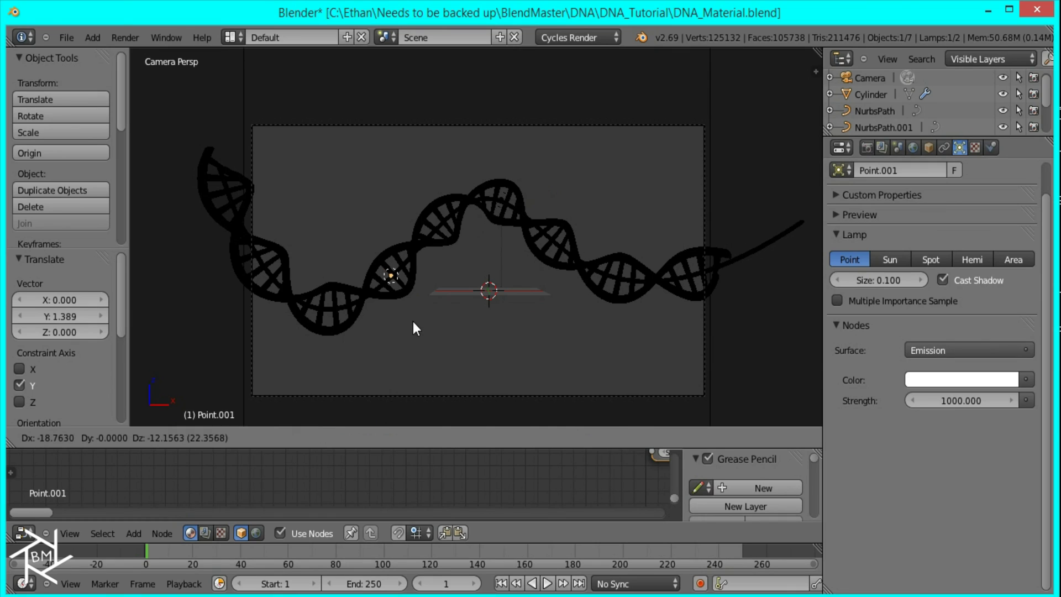
left_click(413, 321)
middle_click_drag(416, 321, 423, 283)
- Move the duplicated lamp about -8.397 along the Y axis in the top view so it lines up with the strand
key("KP_7")
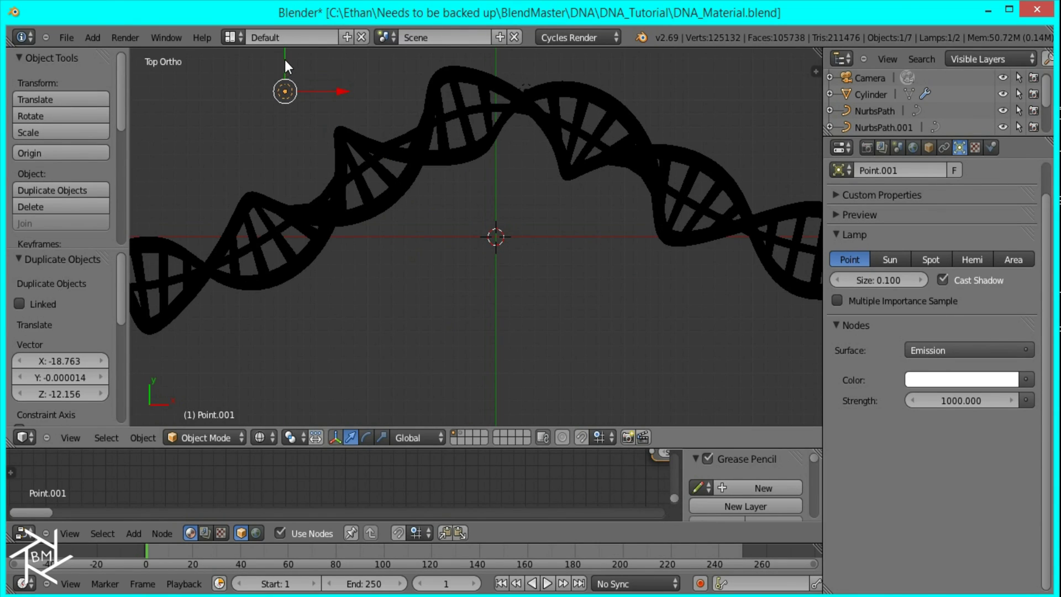
key("g")
key("y")
left_click(271, 174)
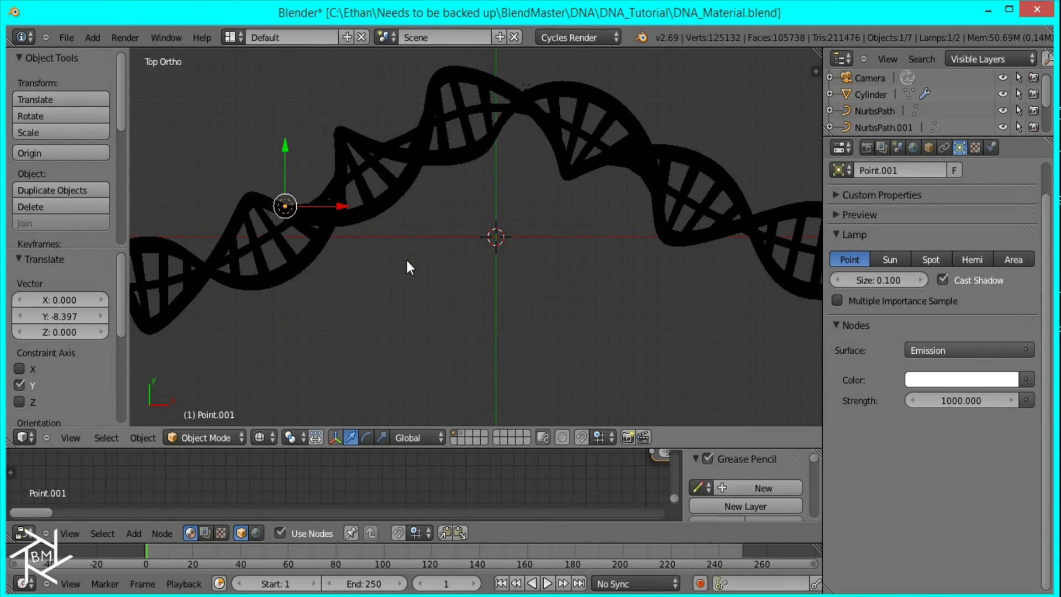
- Duplicate the left-hand lamp about 35.824 along X and 0.121 along Z in the front view, and shift the copy about -0.483 along Y
key("KP_1")
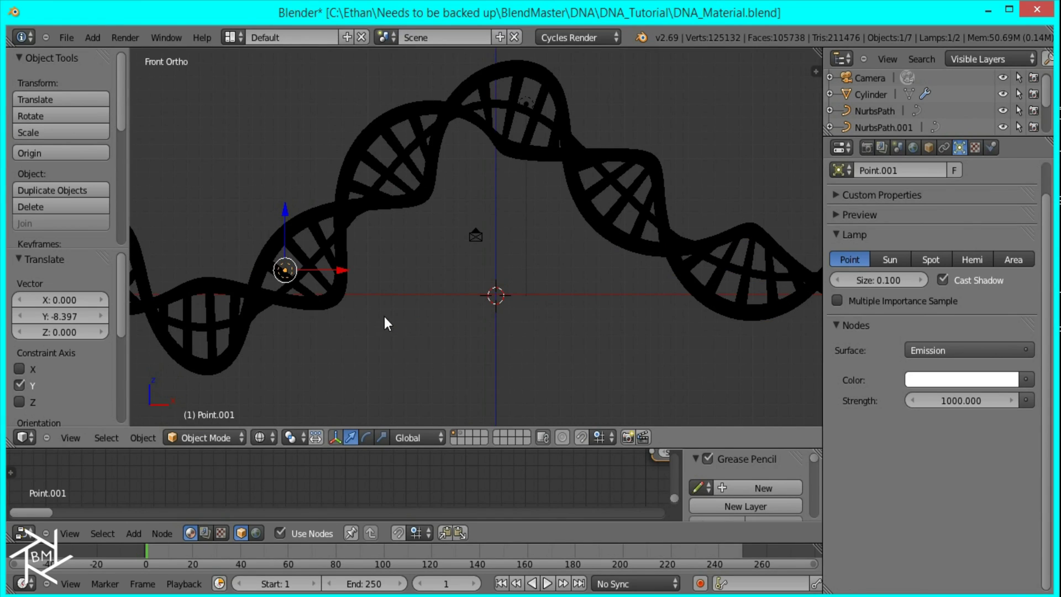
key("shift+d")
left_click(821, 322)
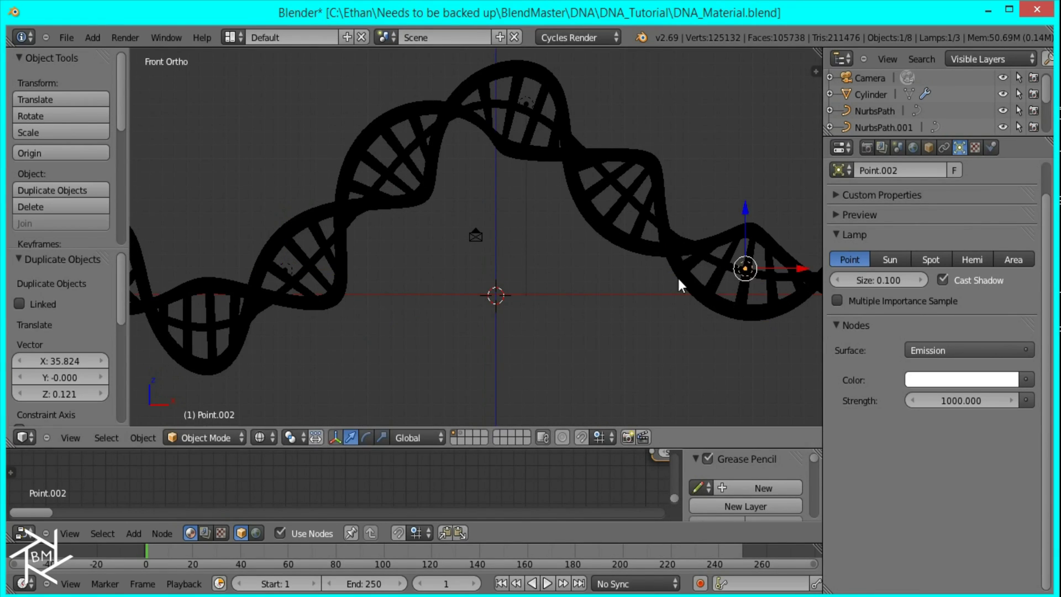
key("KP_0")
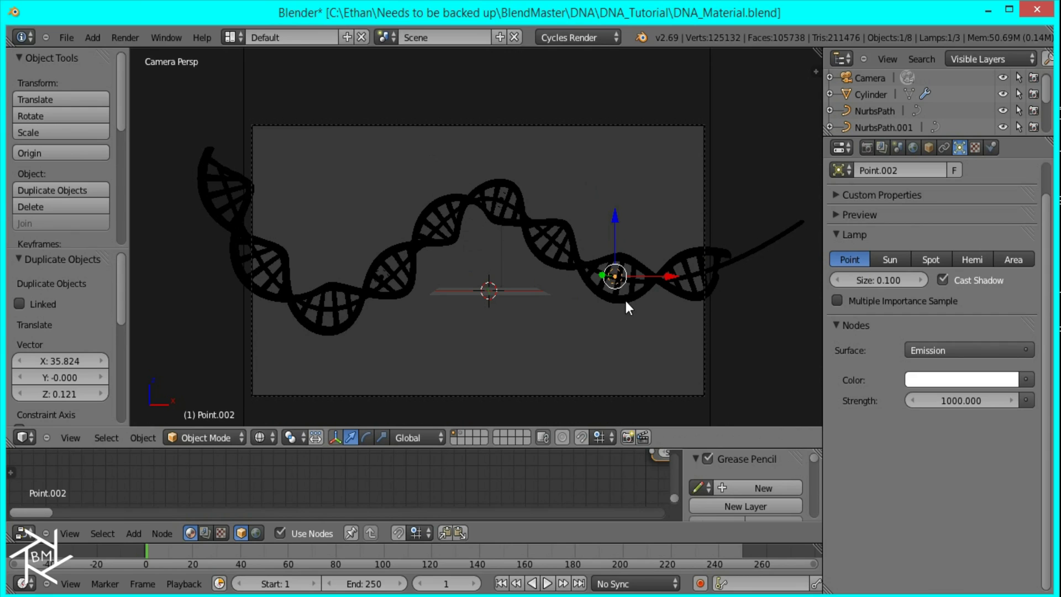
key("KP_7")
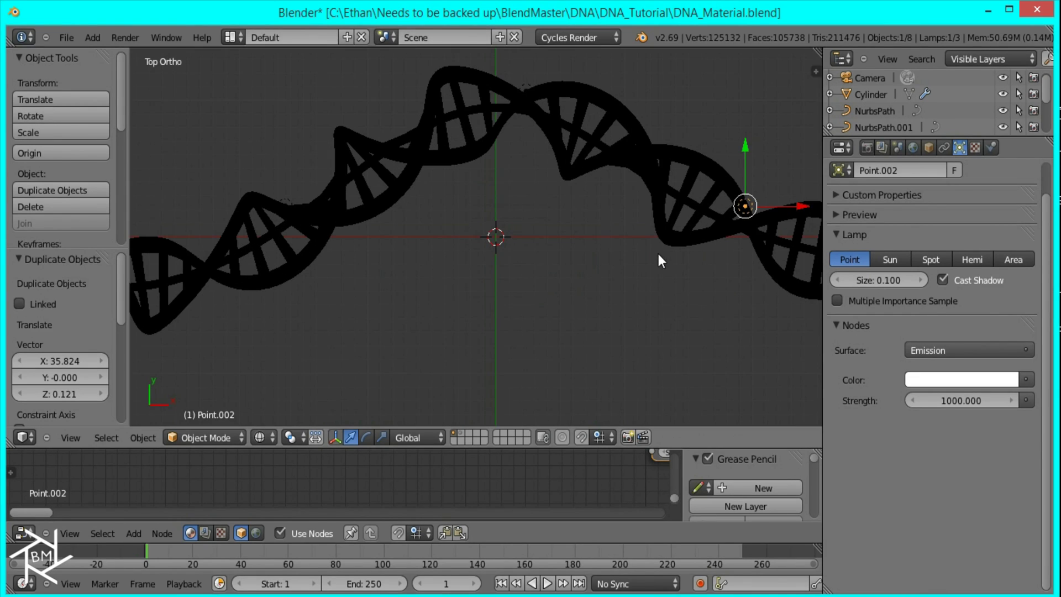
left_click_drag(741, 147, 742, 155)
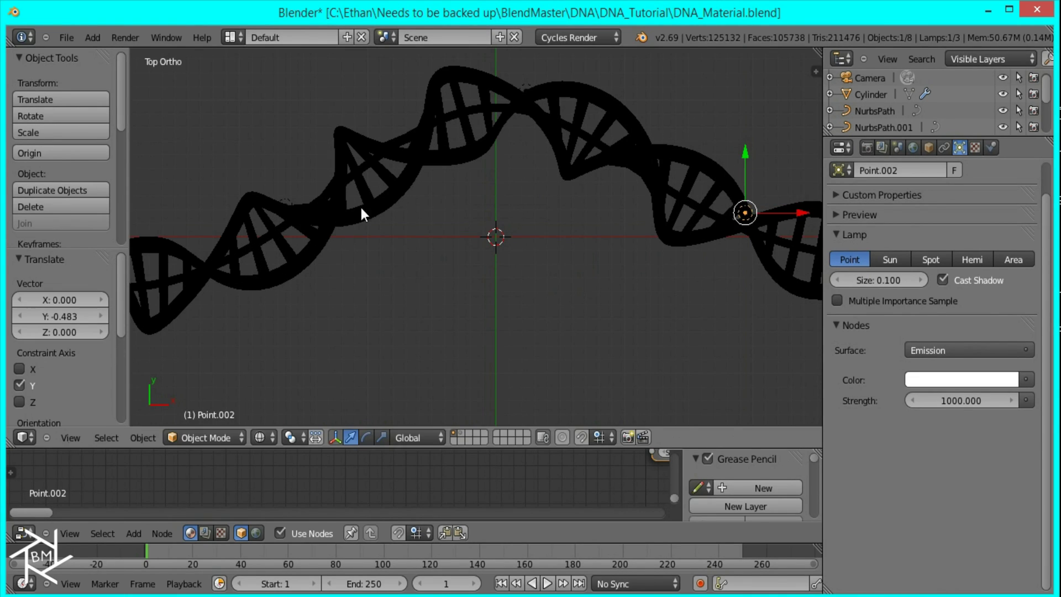
- Select the left-hand point lamp, move it about -0.423 along the Y axis in the top view, and preview the rendered camera view
right_click(288, 203)
left_click_drag(284, 154, 282, 164)
key("KP_0")
key("shift+z")
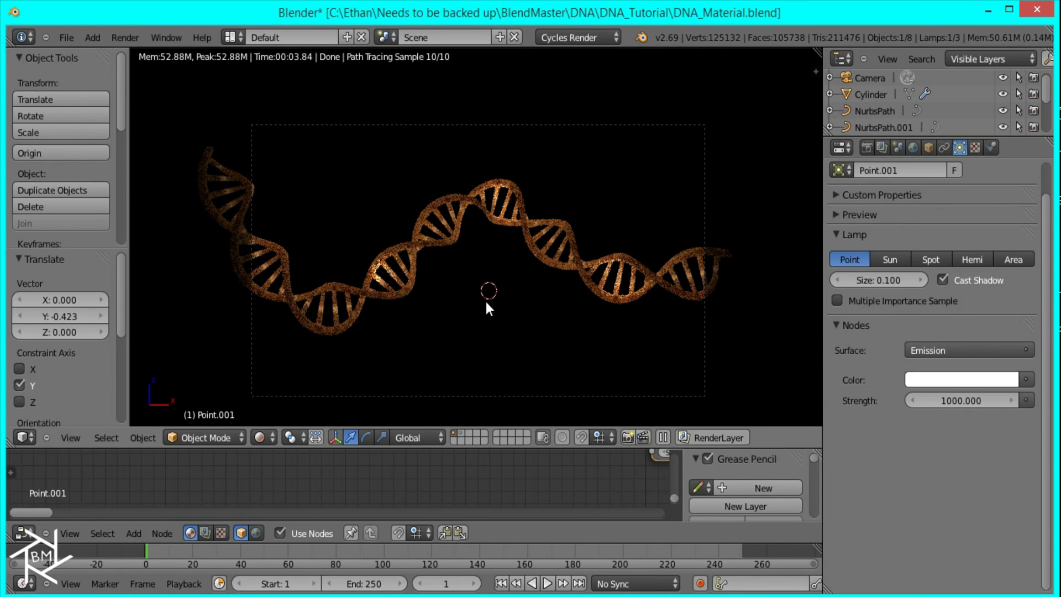
- Move the left-hand lamp about 1.892 along X and 0.591 along Z in the camera view, check it from the top, and preview the render
key("shift+z")
left_click_drag(388, 278, 399, 277)
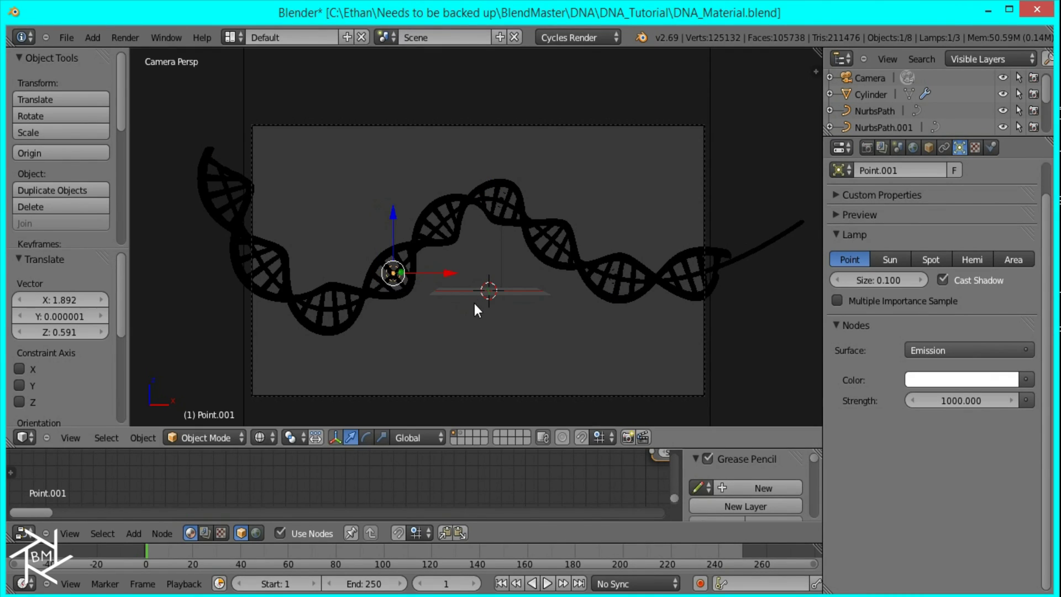
key("KP_7")
key("g")
key("y")
key("Return")
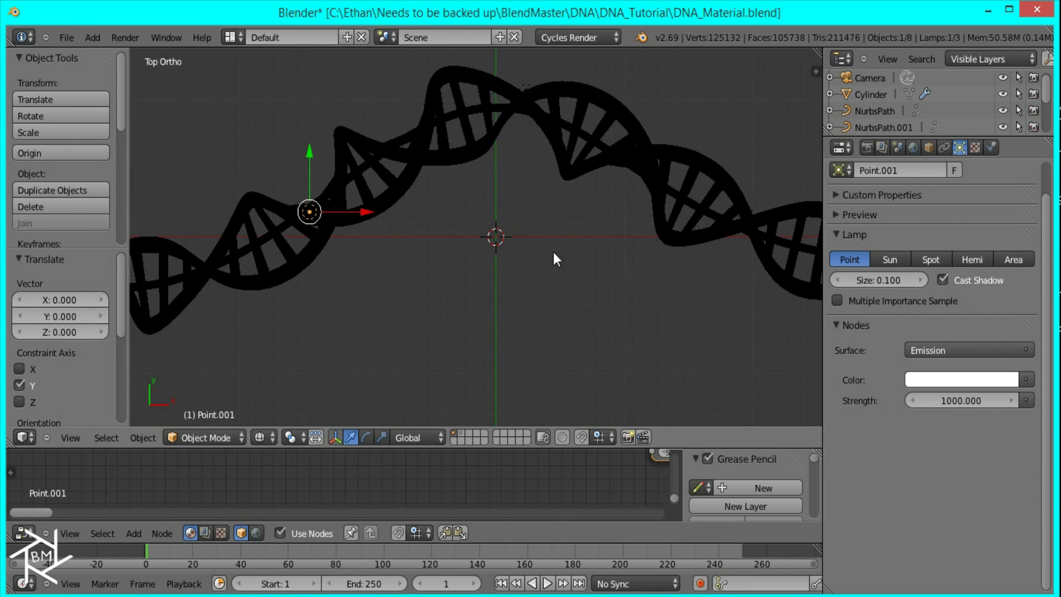
key("KP_0")
key("alt+z")
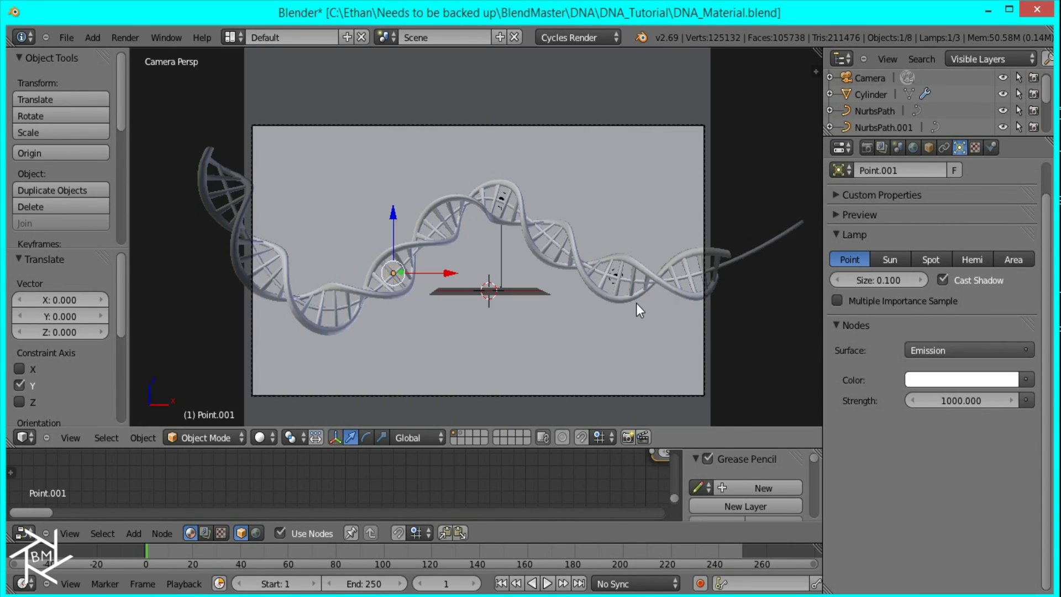
key("shift+z")
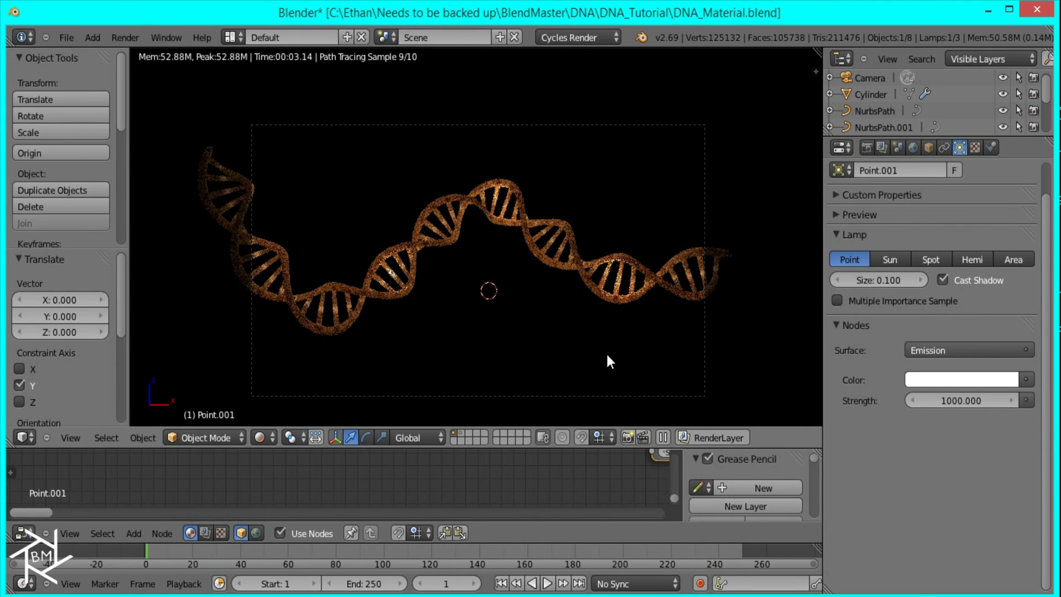
scroll(607, 355, "down", 2)
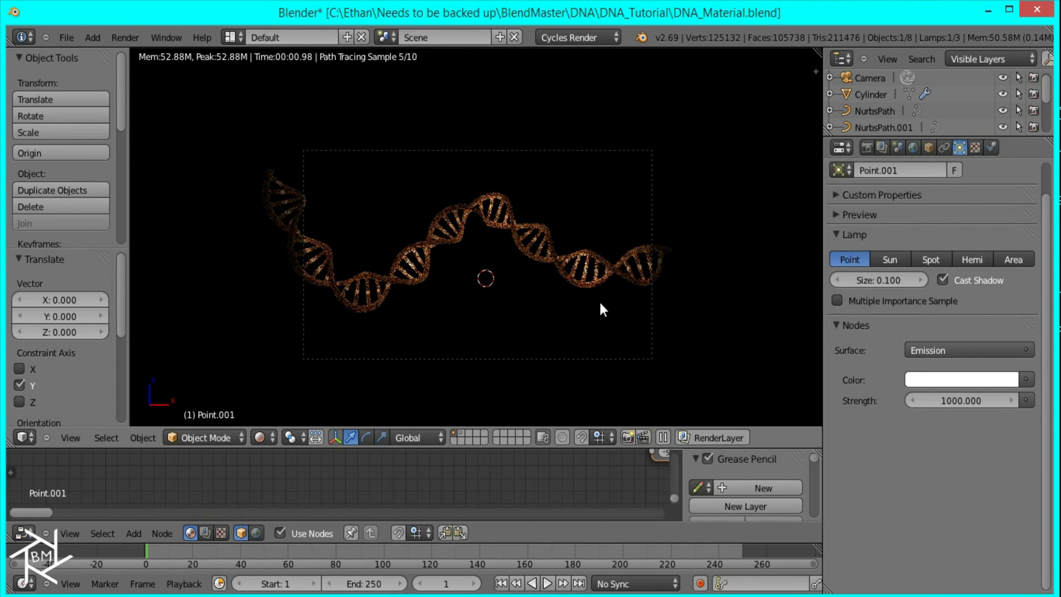